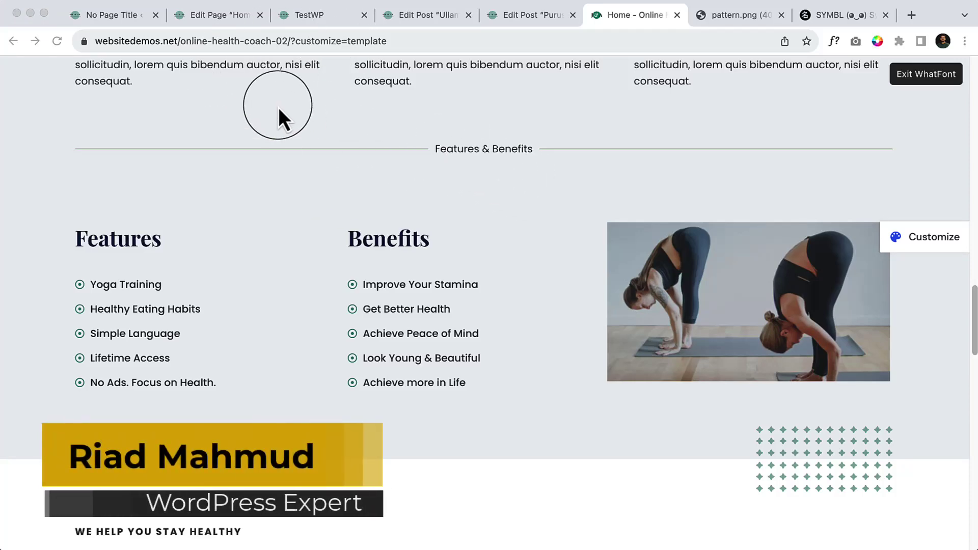
# Step: Return to the Home page editor and zoom the browser out to 80%
pyautogui.click(225, 20)
pyautogui.scroll(-10, 519, 452)
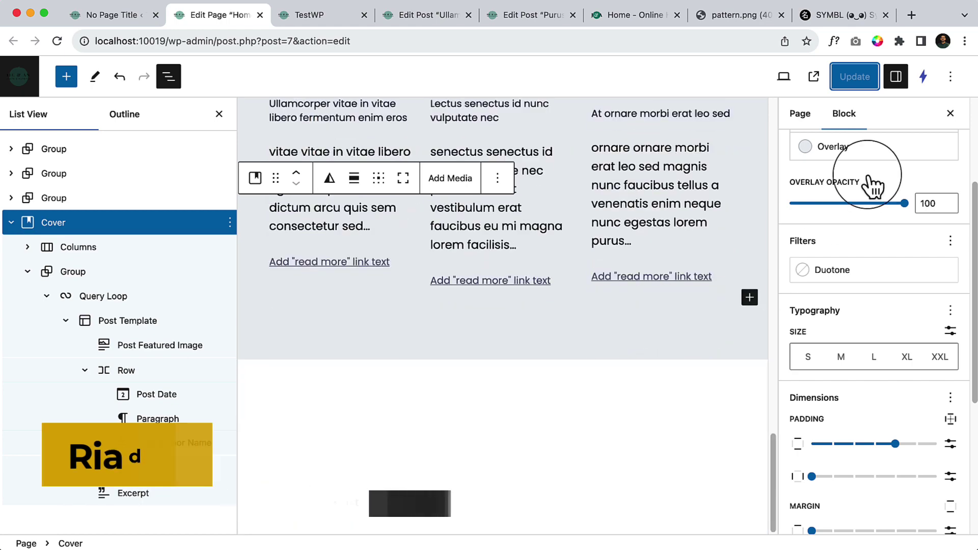
pyautogui.click(964, 41)
pyautogui.click(868, 233)
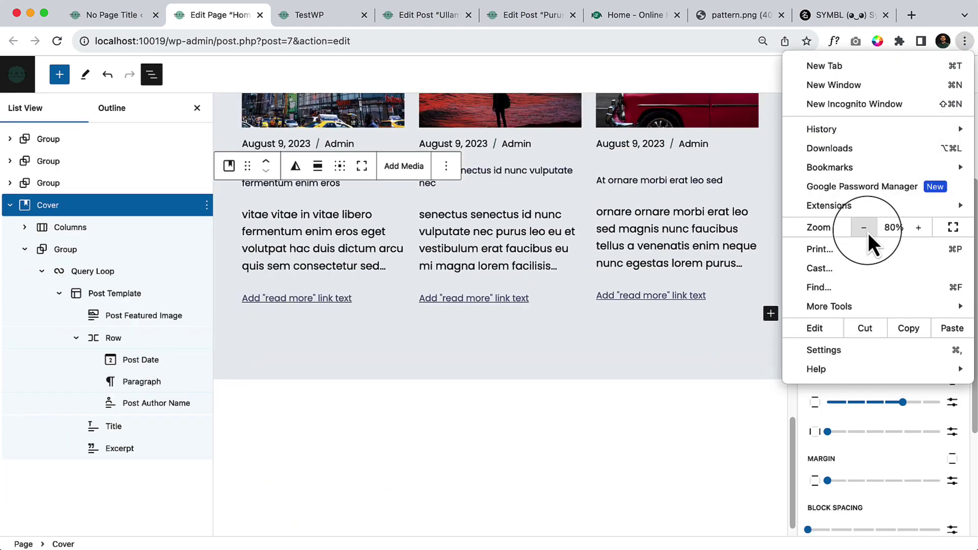
pyautogui.click(868, 233)
pyautogui.click(582, 323)
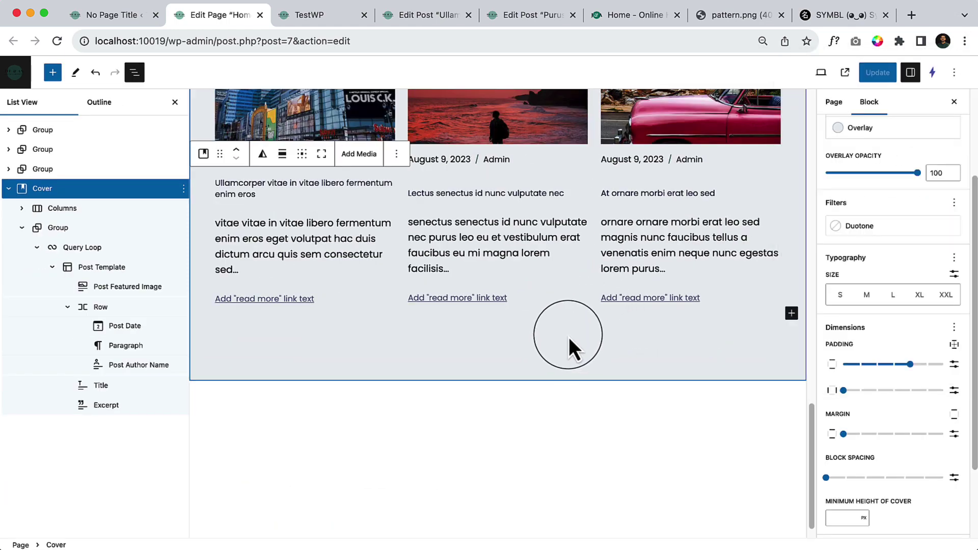
# Step: Inspect the Cover's Post Template, post excerpts and Group blocks in List View
pyautogui.click(773, 315)
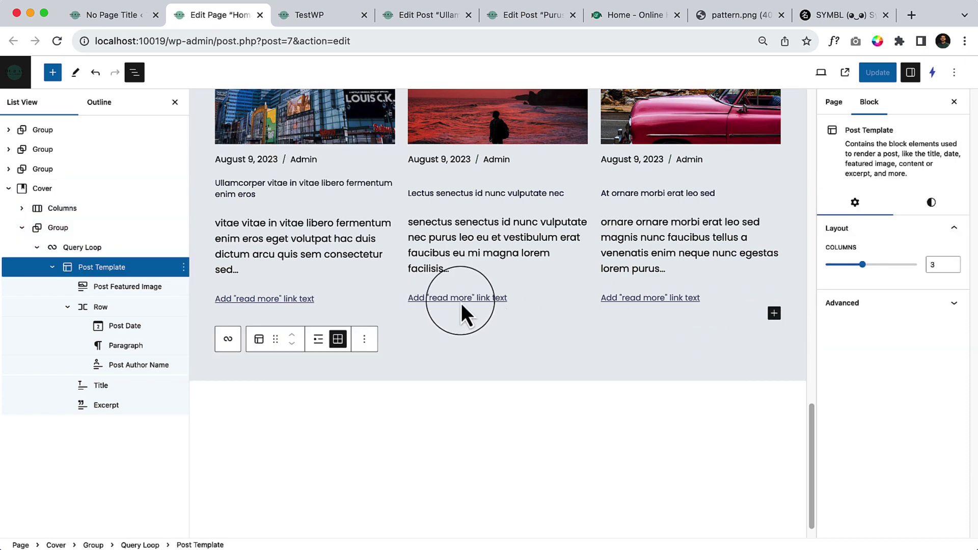
pyautogui.click(427, 299)
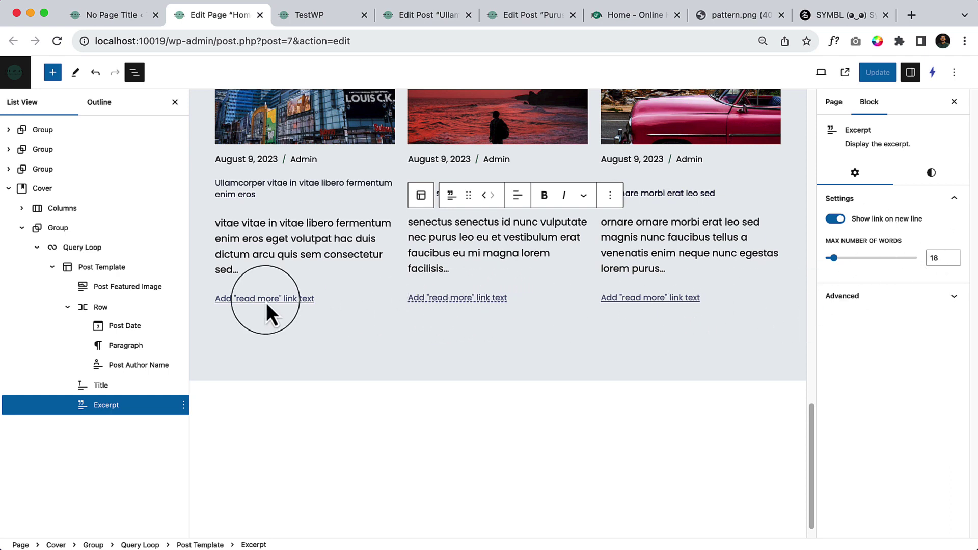
pyautogui.click(249, 299)
pyautogui.click(236, 298)
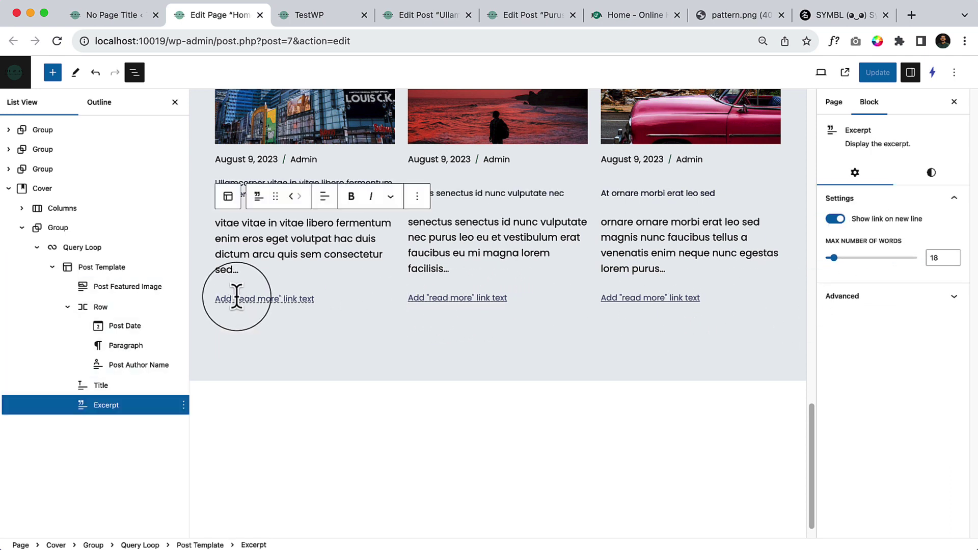
pyautogui.click(460, 361)
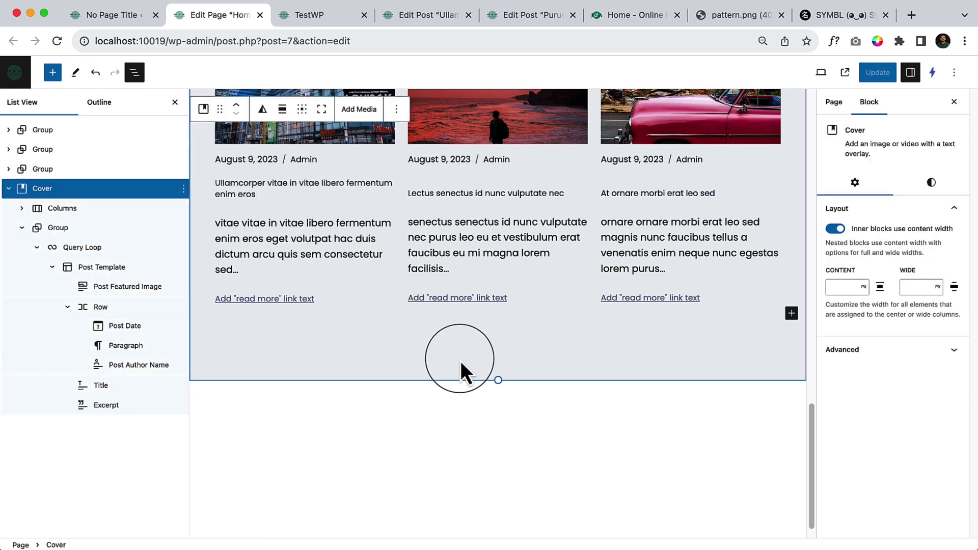
pyautogui.click(62, 232)
pyautogui.click(22, 227)
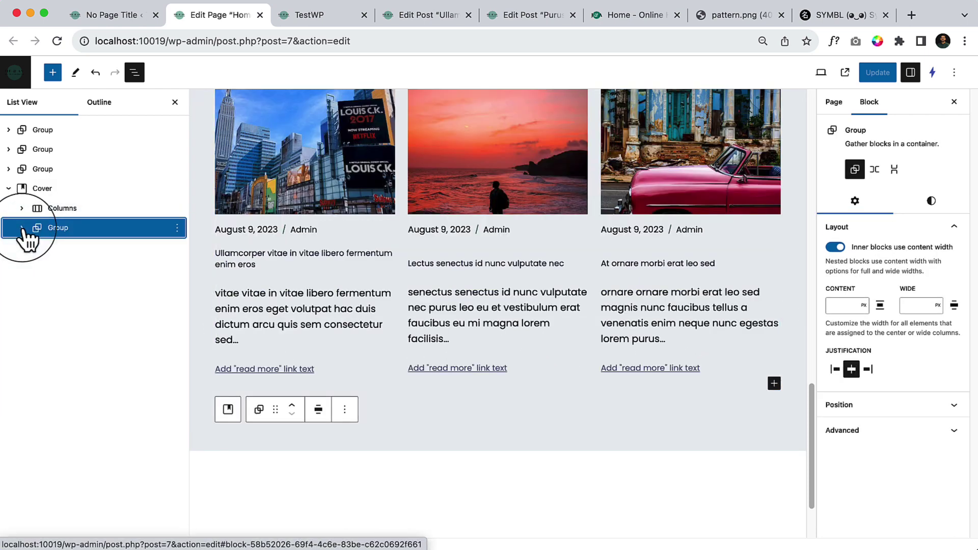
pyautogui.click(71, 190)
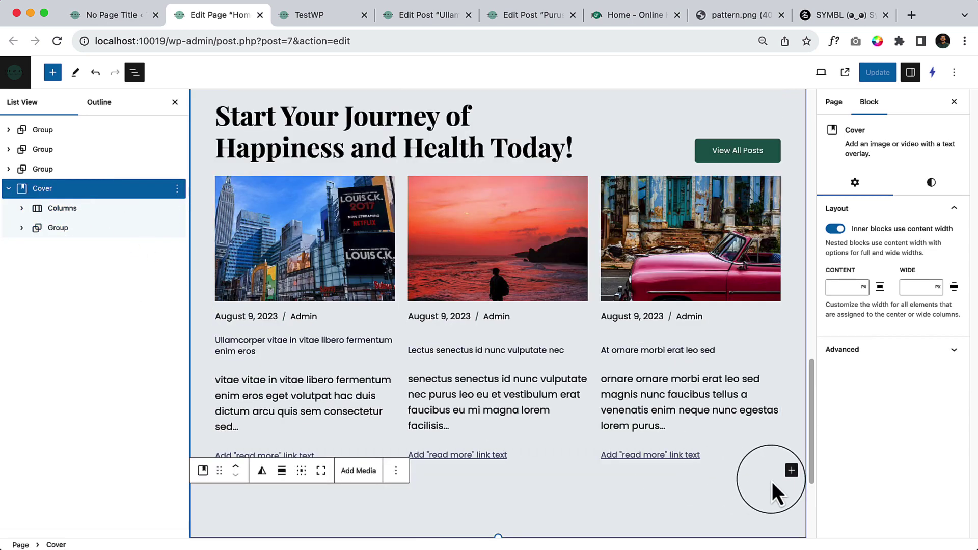
pyautogui.click(39, 188)
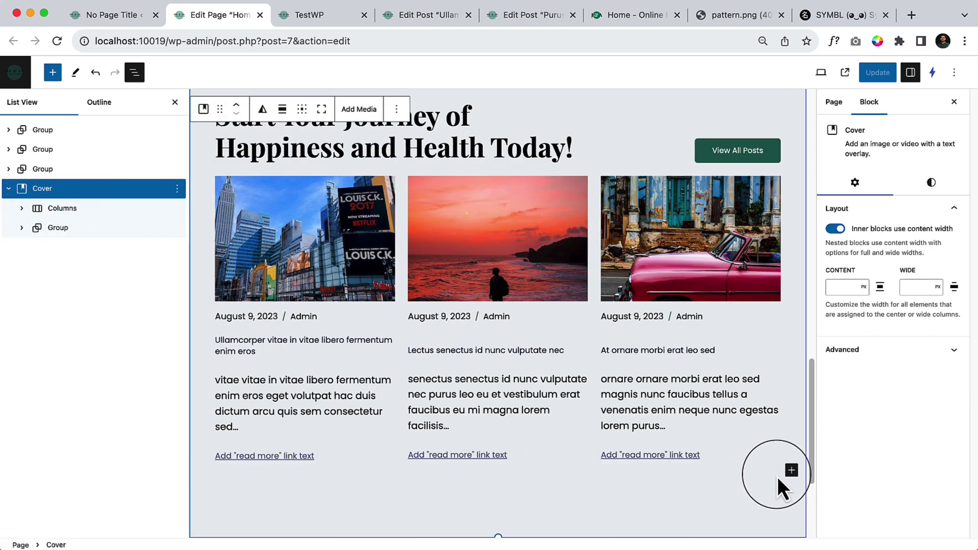
pyautogui.click(791, 470)
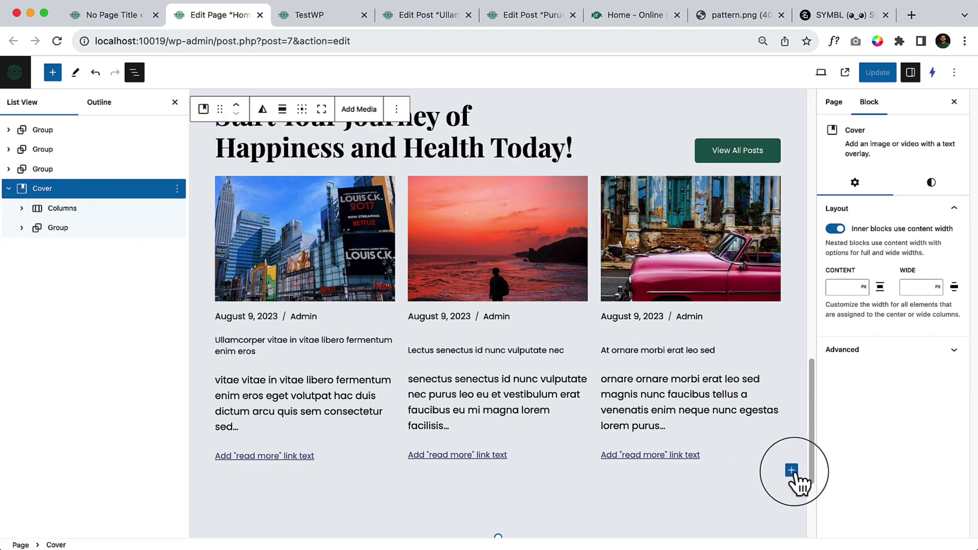
pyautogui.click(65, 190)
pyautogui.scroll(-2, 557, 420)
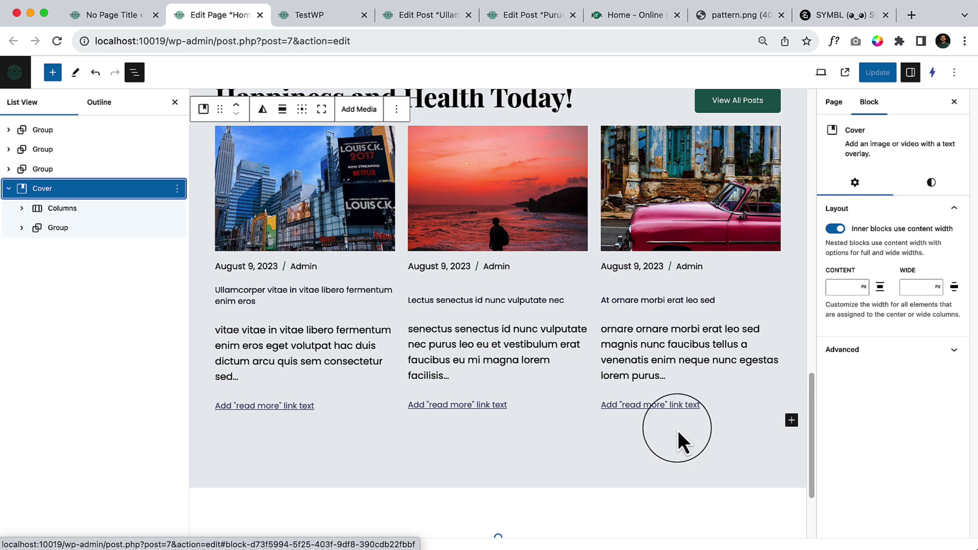
# Step: Close the two extra Edit Post tabs
pyautogui.click(423, 25)
pyautogui.click(337, 21)
pyautogui.click(468, 21)
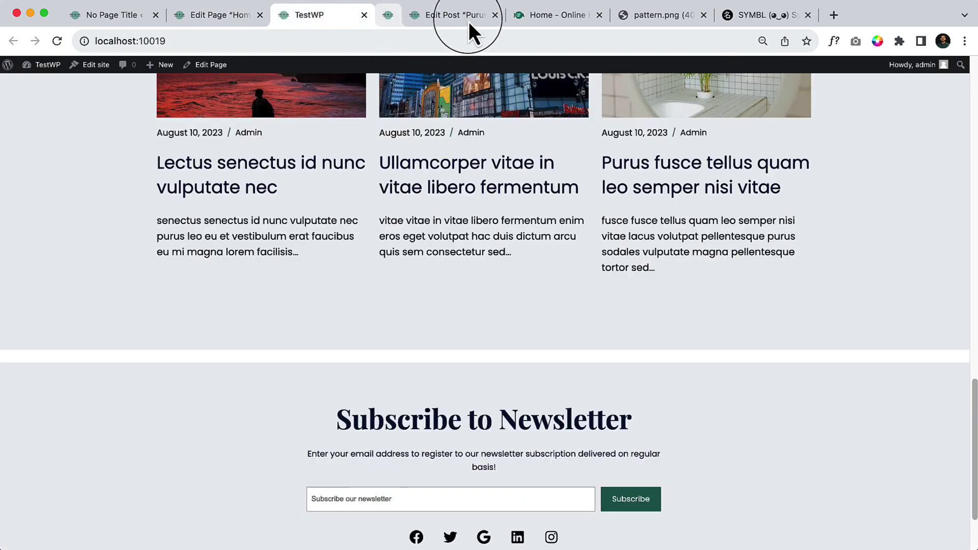
pyautogui.click(469, 19)
# Step: On the Online Health Coach demo, turn off WhatFont and select the Features & Benefits label
pyautogui.click(518, 17)
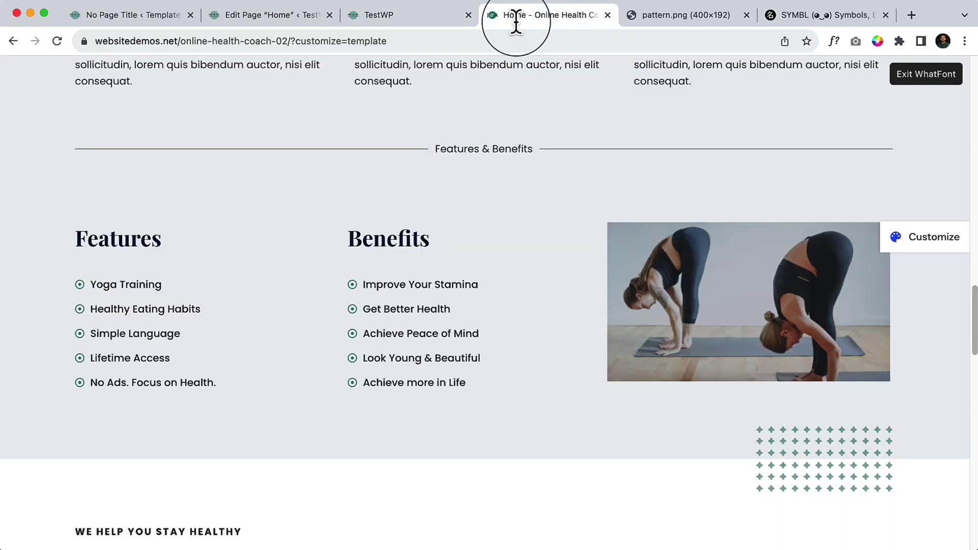
pyautogui.click(921, 80)
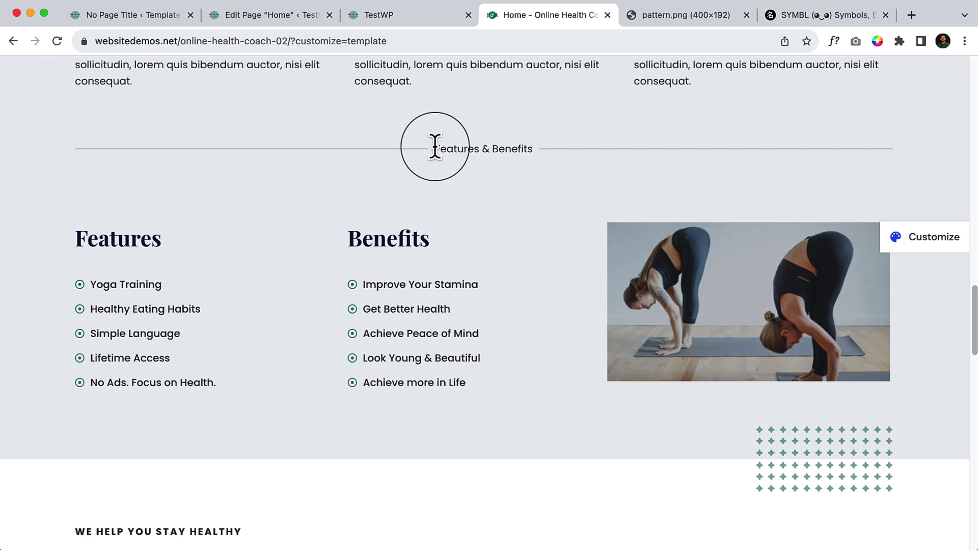
pyautogui.moveTo(435, 149); pyautogui.dragTo(553, 153)
pyautogui.press('super+c')
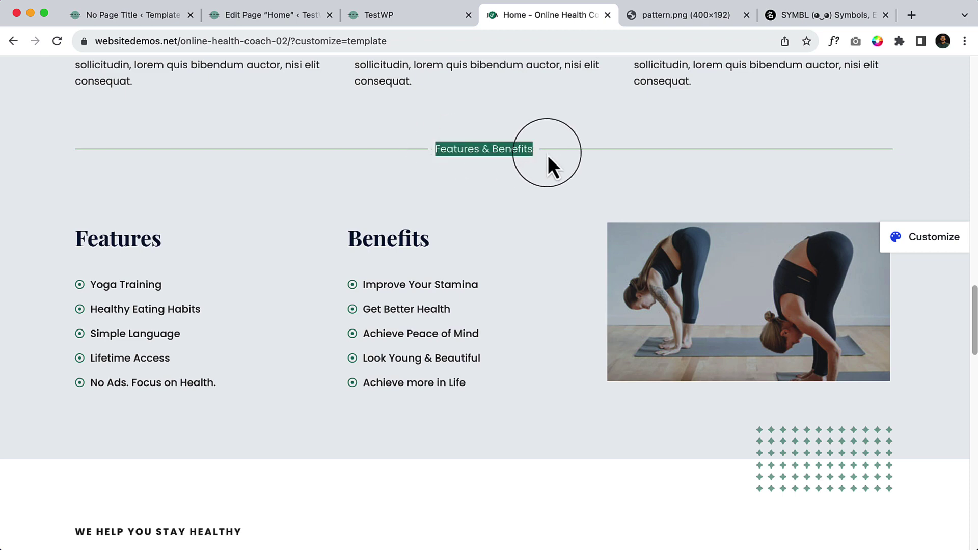
# Step: Add a Row with stretch justification at the Cover's end and search 'hr' inside it
pyautogui.click(292, 16)
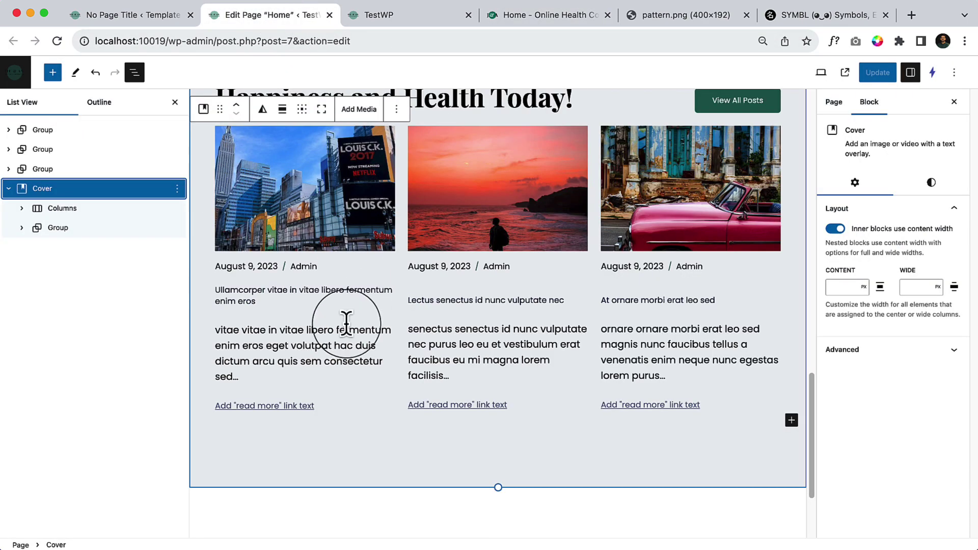
pyautogui.click(791, 420)
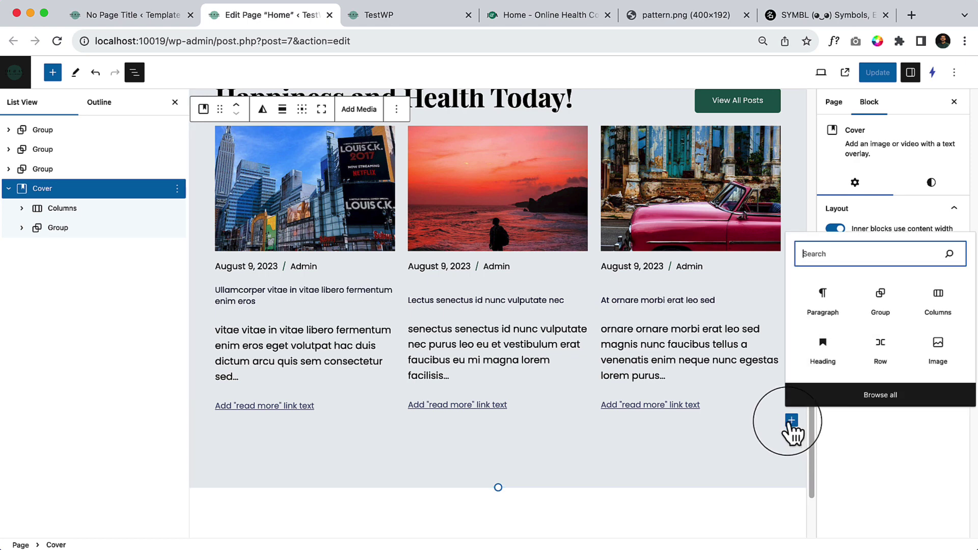
pyautogui.click(882, 336)
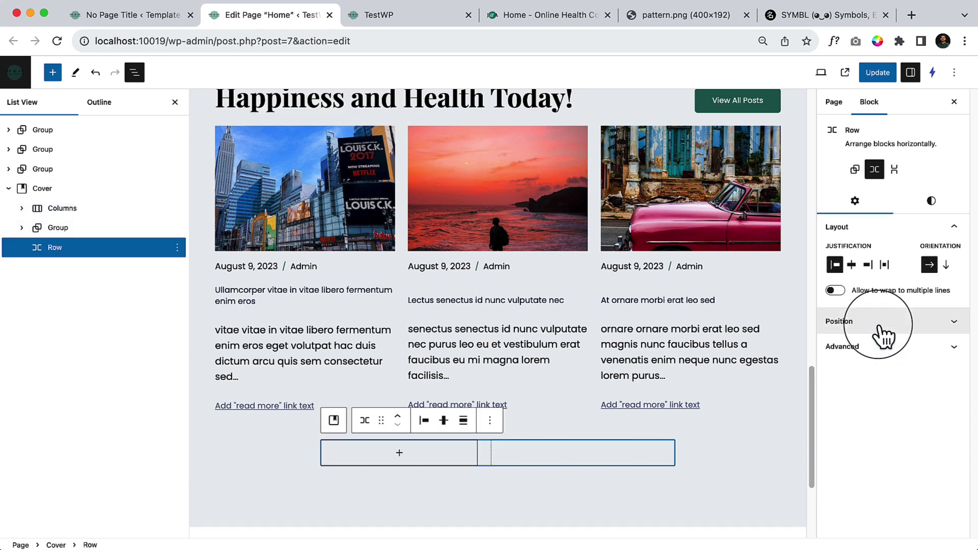
pyautogui.click(463, 420)
pyautogui.click(500, 467)
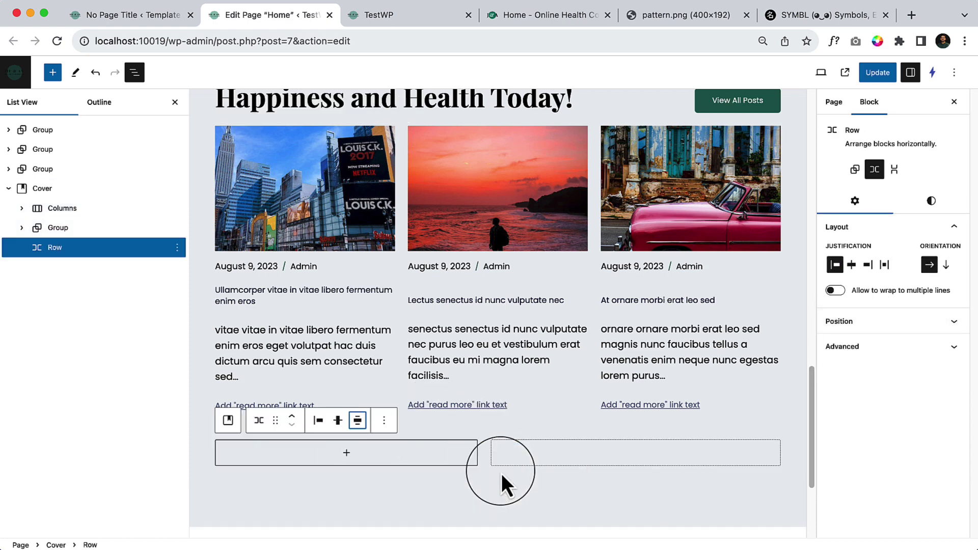
pyautogui.click(348, 454)
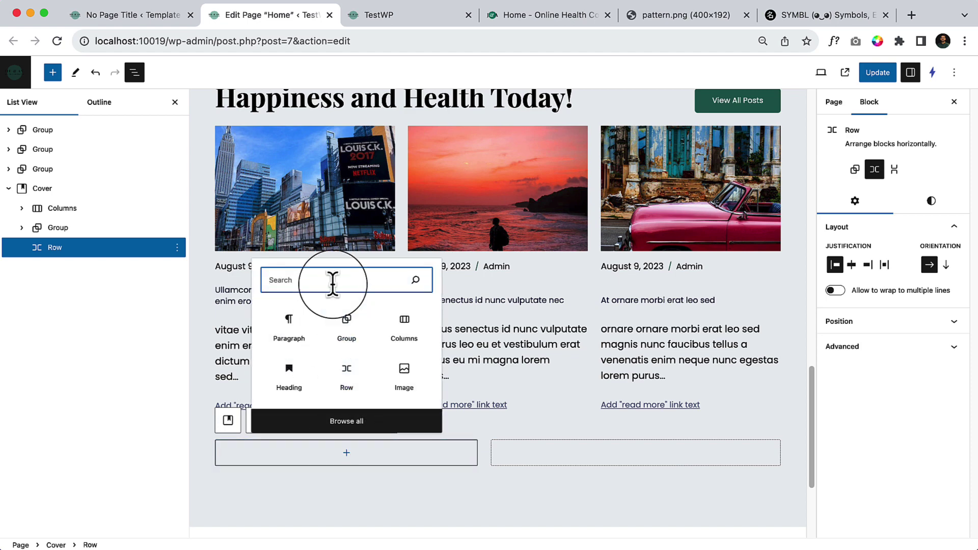
pyautogui.write('hr')
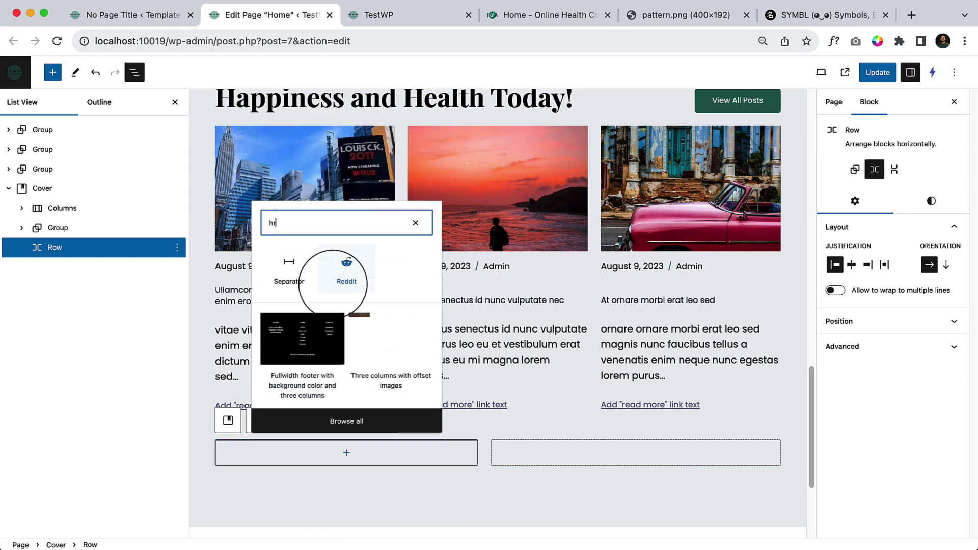
# Step: Insert a Separator in the Row: Primary green (#226F62), Default style, Fill width
pyautogui.click(294, 248)
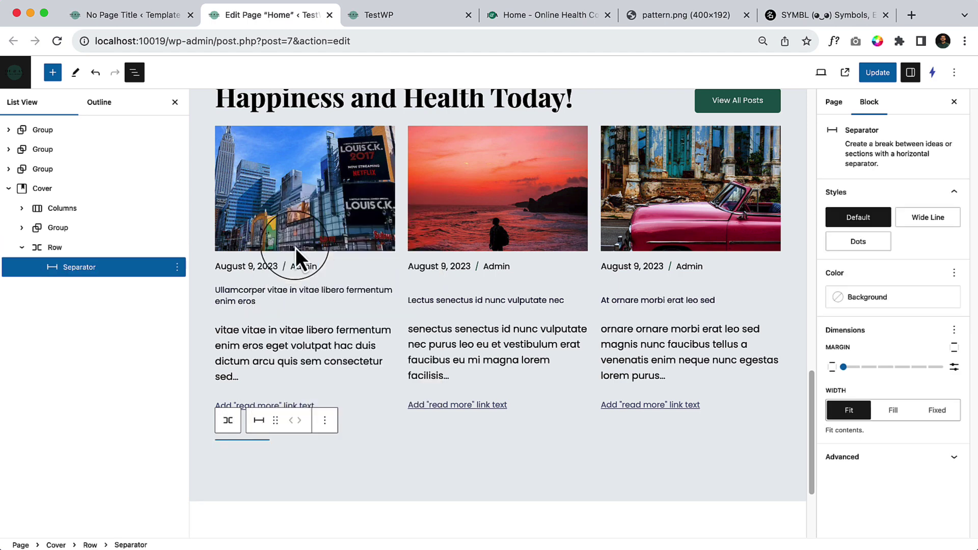
pyautogui.moveTo(846, 367); pyautogui.dragTo(788, 372)
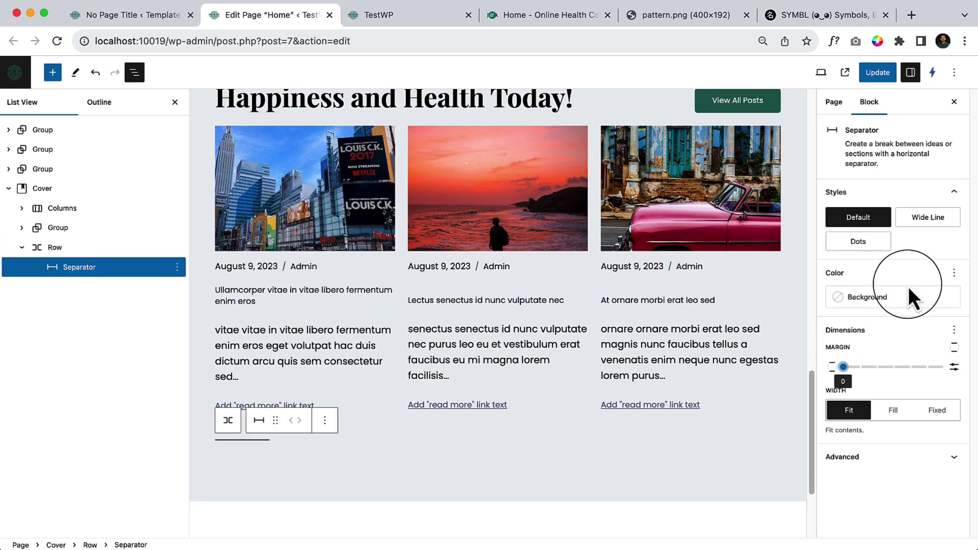
pyautogui.click(924, 223)
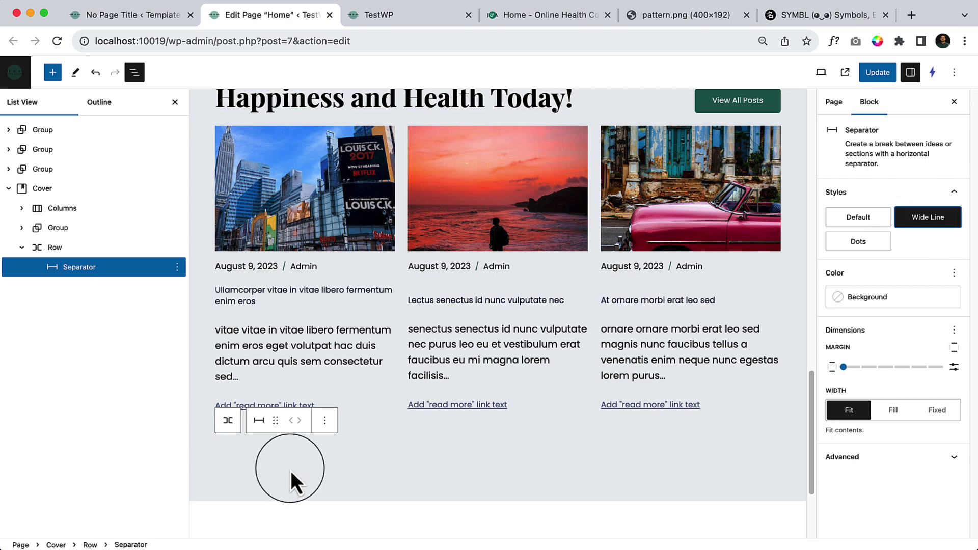
pyautogui.click(427, 436)
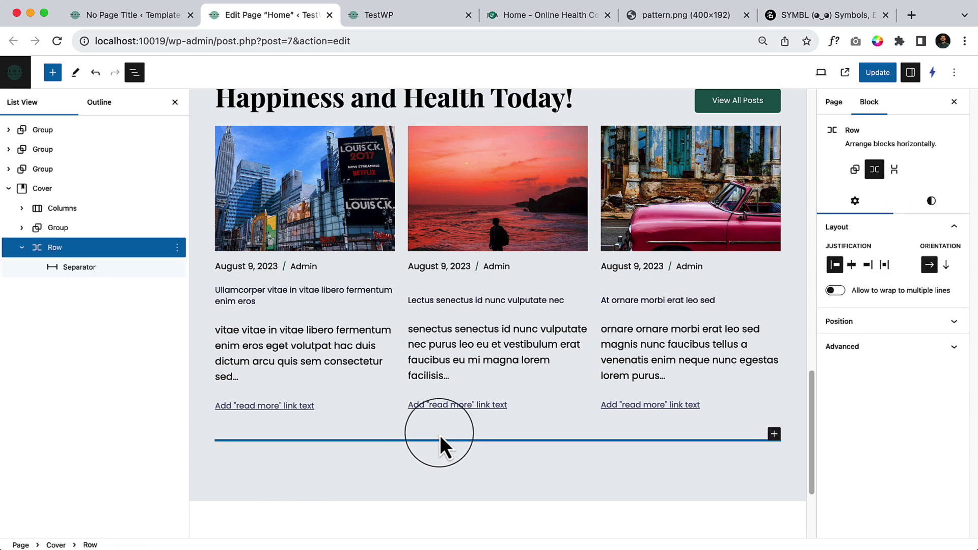
pyautogui.click(94, 270)
pyautogui.click(883, 306)
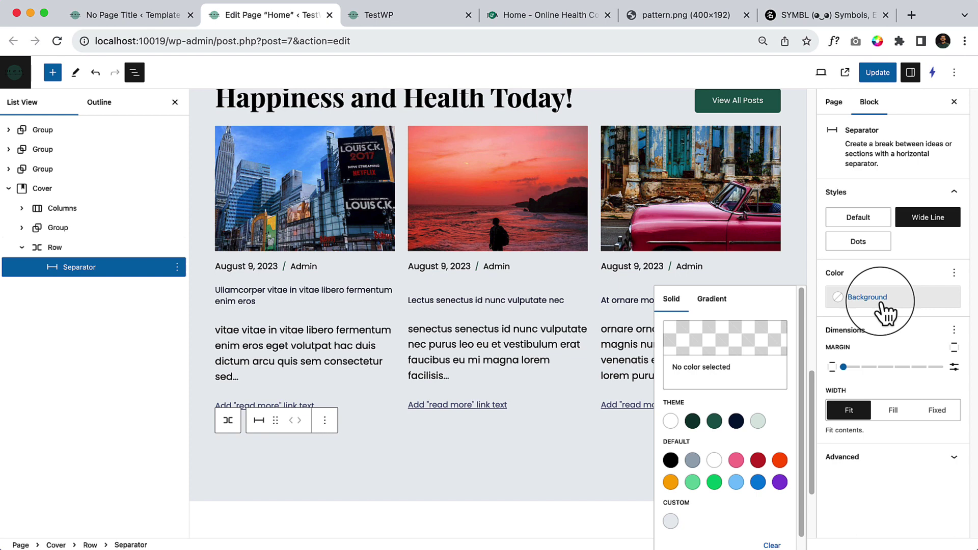
pyautogui.click(715, 420)
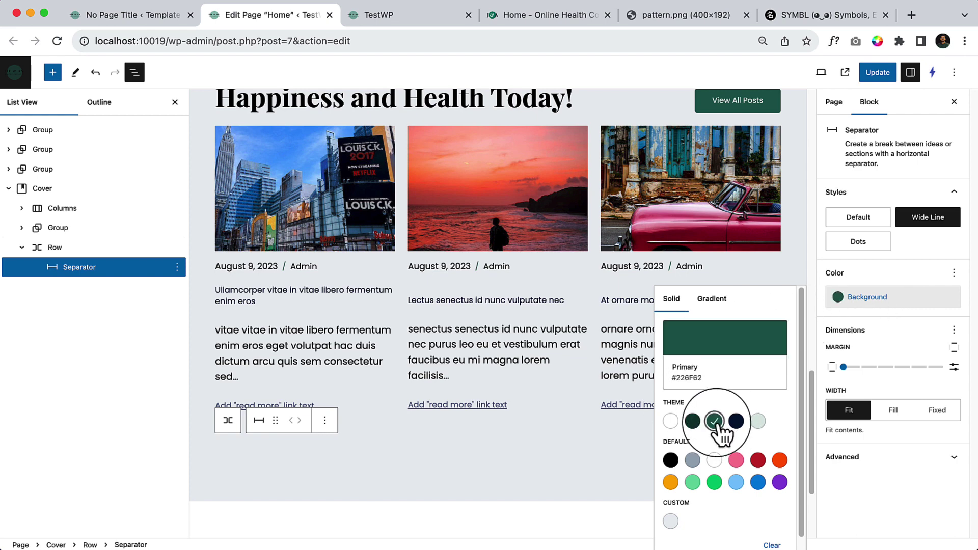
pyautogui.click(870, 220)
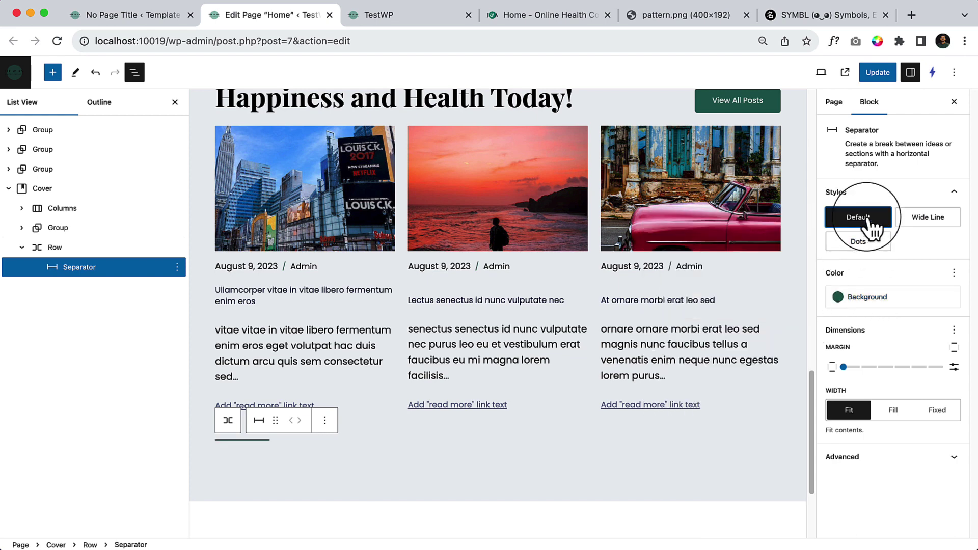
pyautogui.click(894, 418)
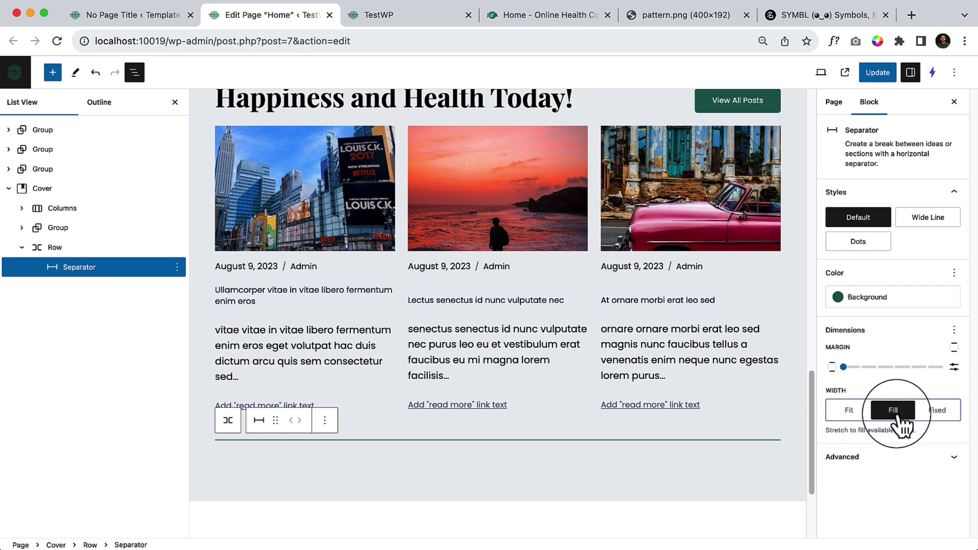
pyautogui.click(556, 436)
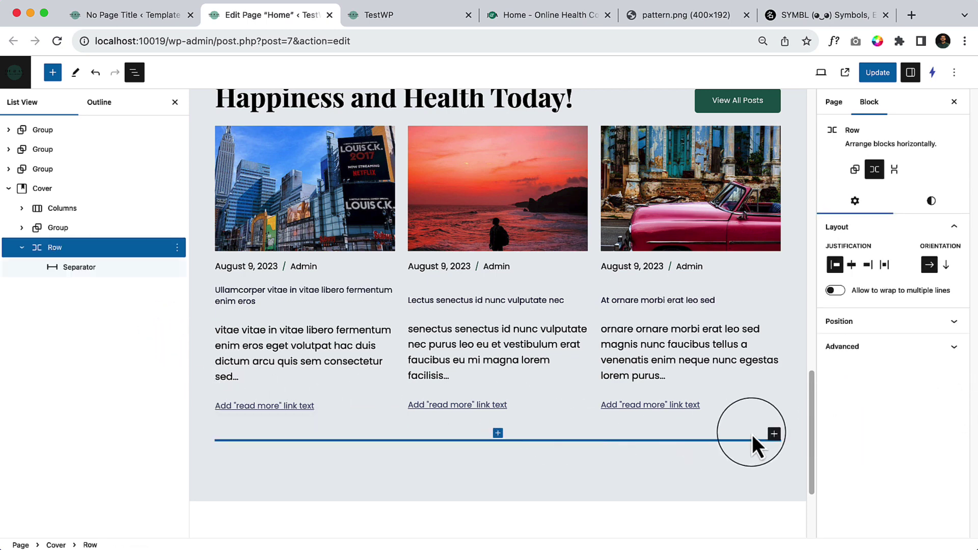
# Step: Add a paragraph to the Row and paste 'Features & Benefits' into it
pyautogui.click(774, 434)
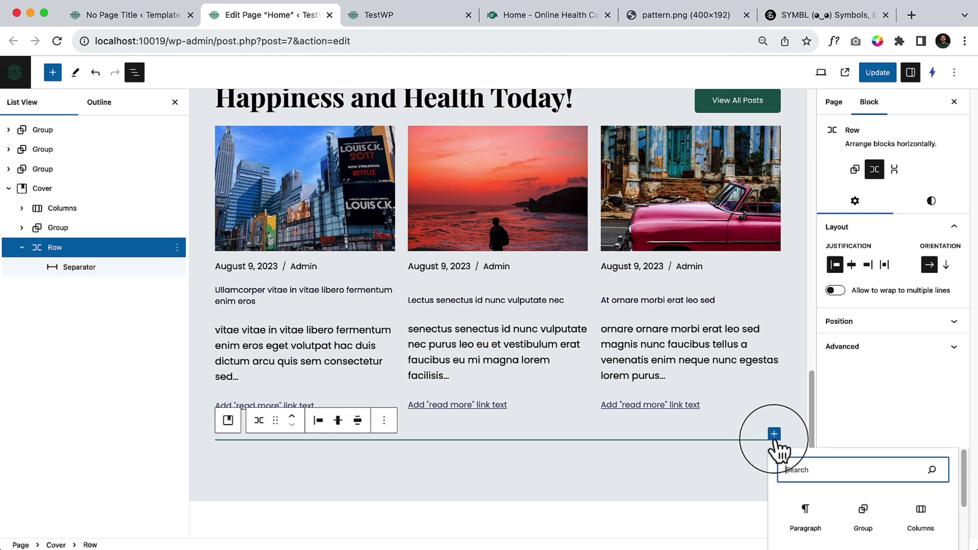
pyautogui.click(806, 514)
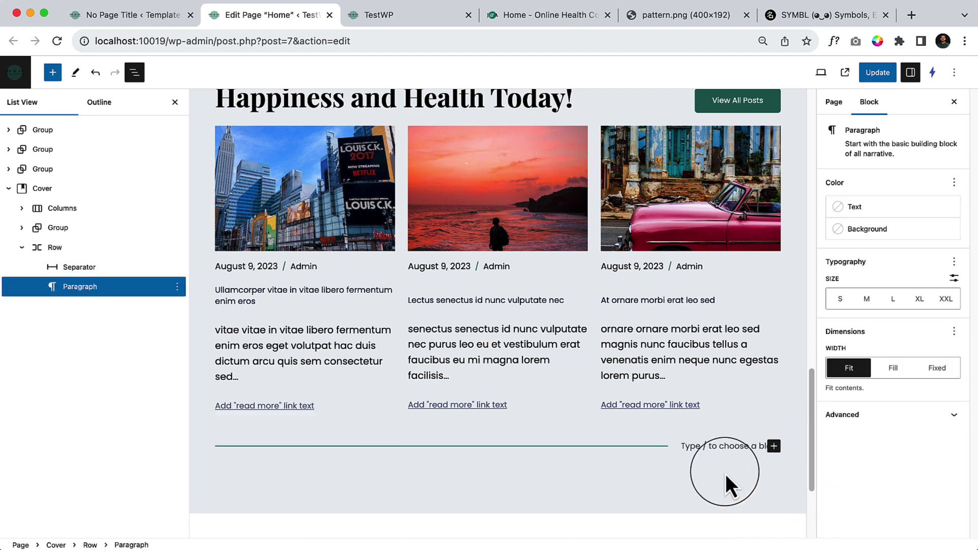
pyautogui.scroll(-3, 714, 454)
pyautogui.press('super+v')
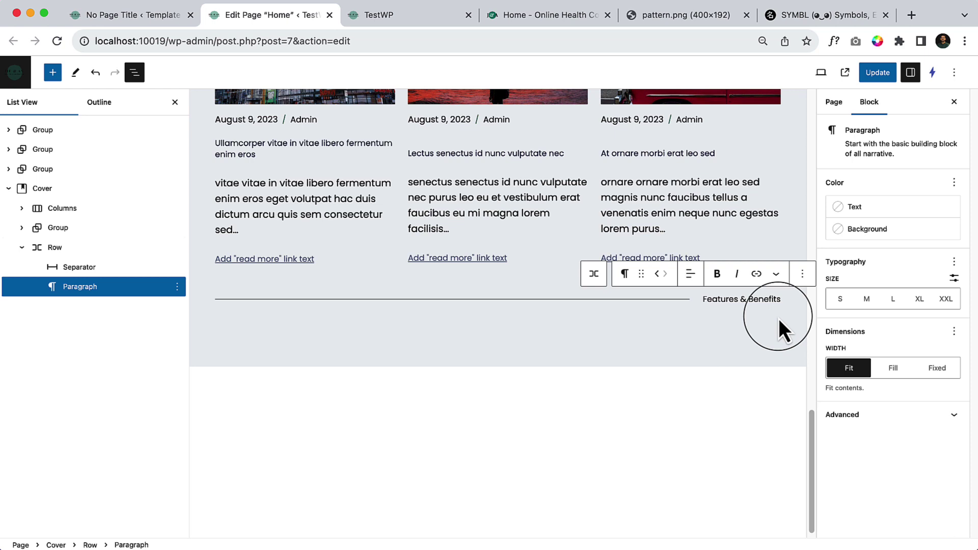
pyautogui.click(790, 302)
pyautogui.click(791, 300)
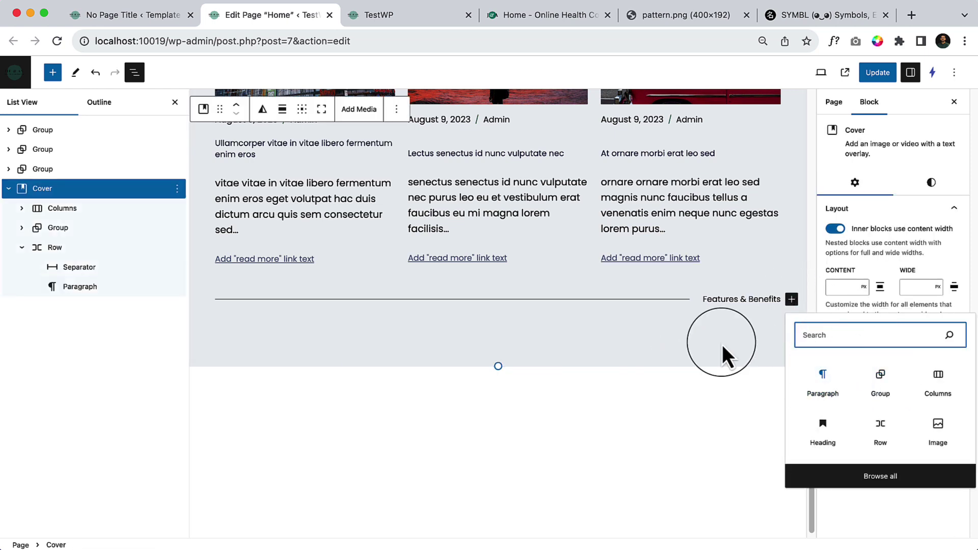
# Step: Duplicate the separator and move the label left so it sits between the two lines
pyautogui.click(109, 269)
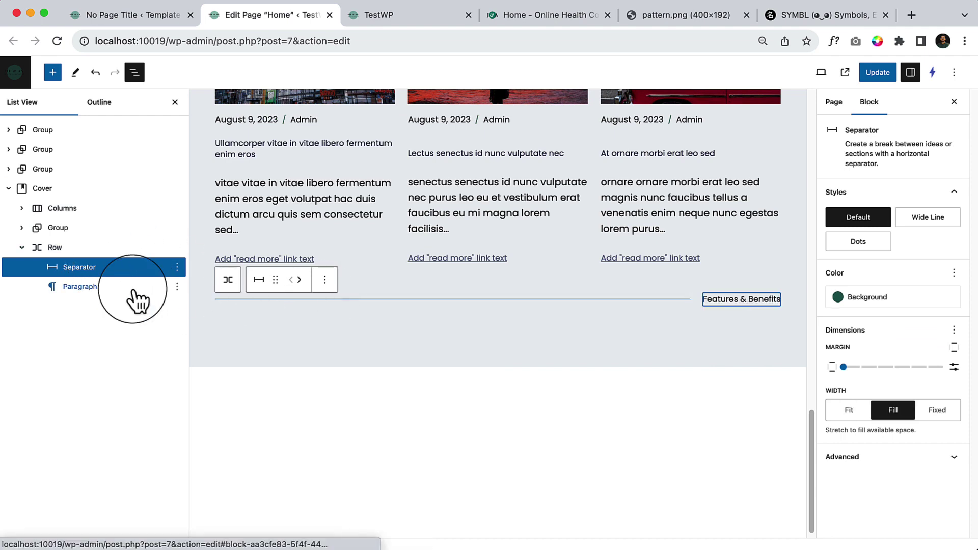
pyautogui.press('super+shift+d')
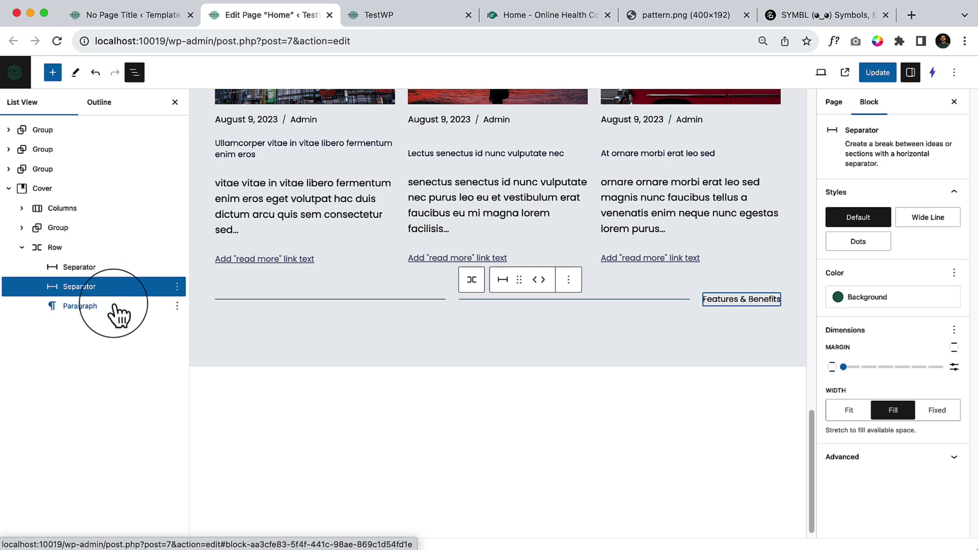
pyautogui.click(748, 305)
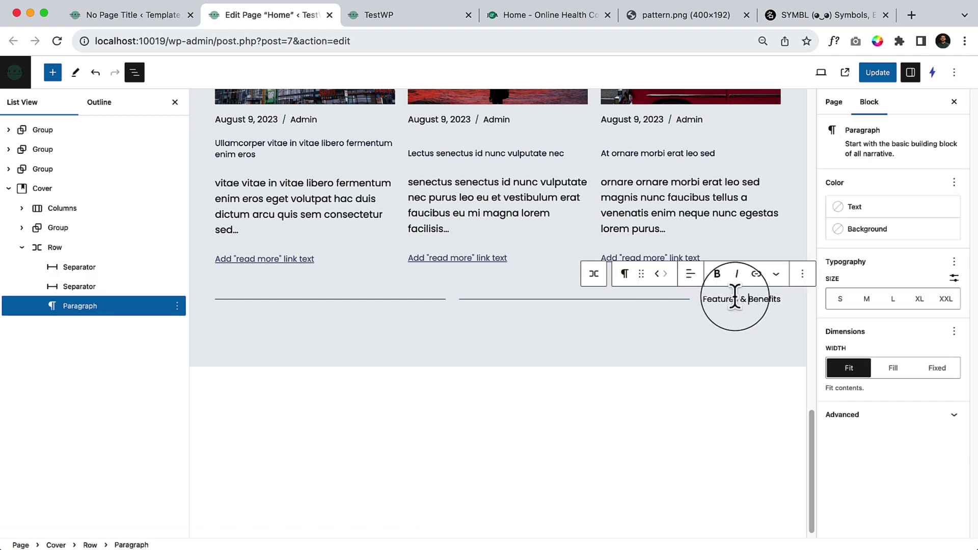
pyautogui.click(657, 273)
pyautogui.click(591, 374)
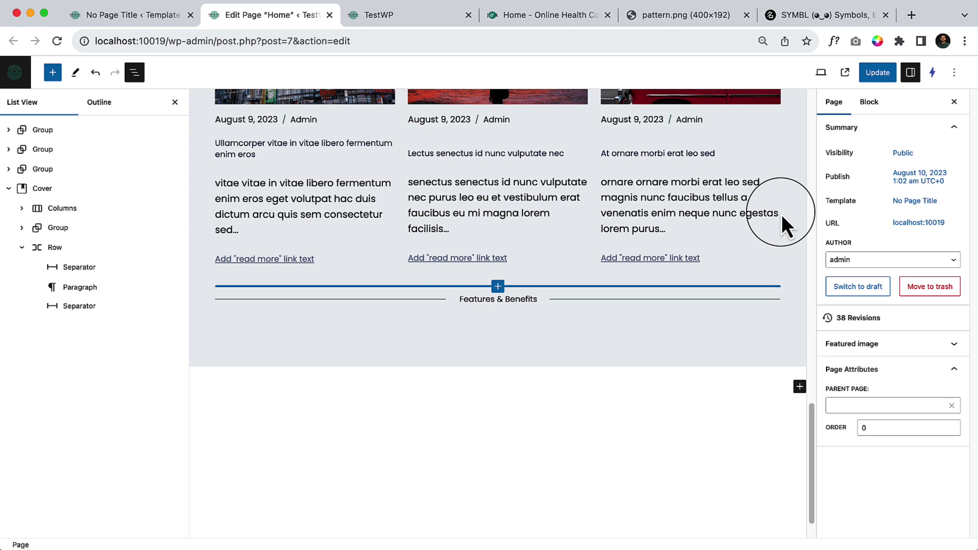
# Step: Collapse the Features & Benefits Row in List View and open the inserter at the Cover's end
pyautogui.click(574, 332)
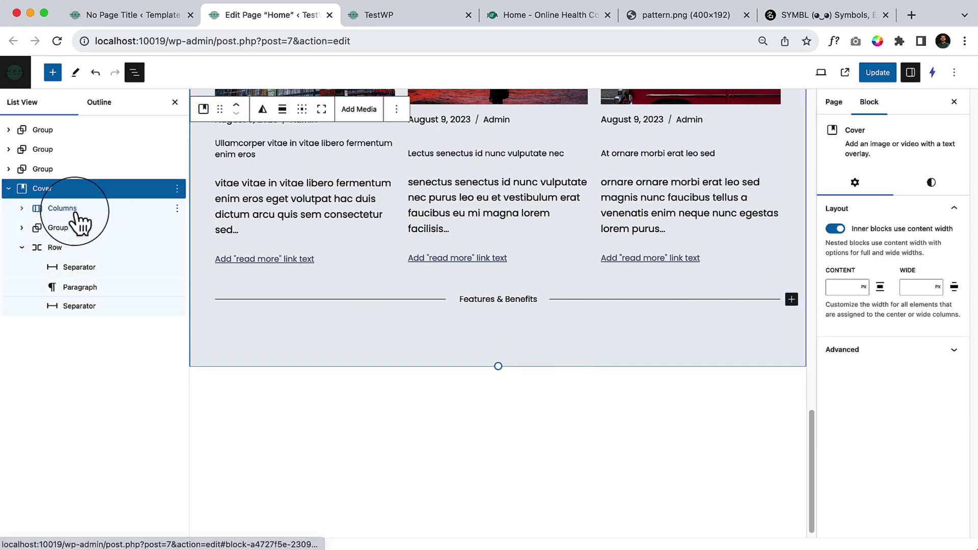
pyautogui.click(51, 247)
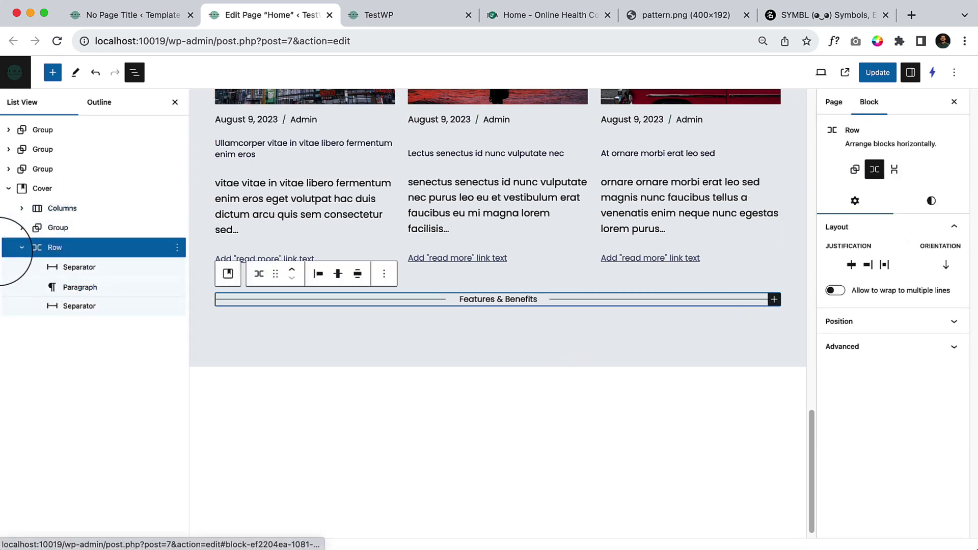
pyautogui.click(21, 247)
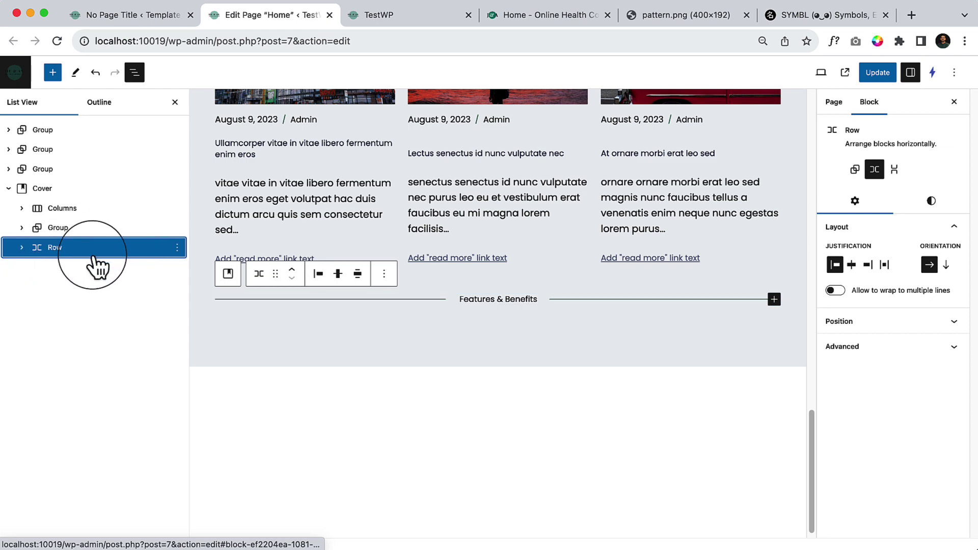
pyautogui.click(71, 195)
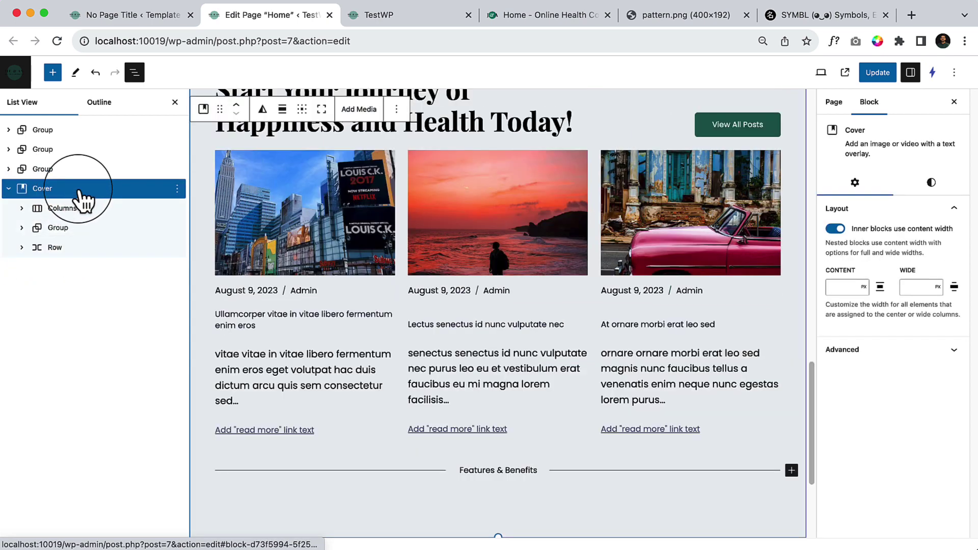
pyautogui.click(791, 471)
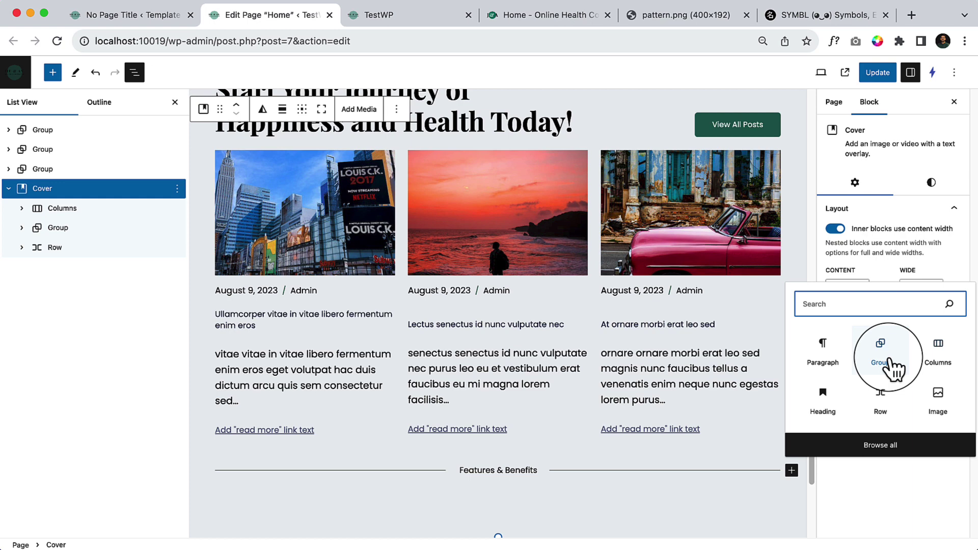
# Step: Insert a 33/33/33 three-column Columns block in the Cover, aligned to wide width
pyautogui.click(524, 26)
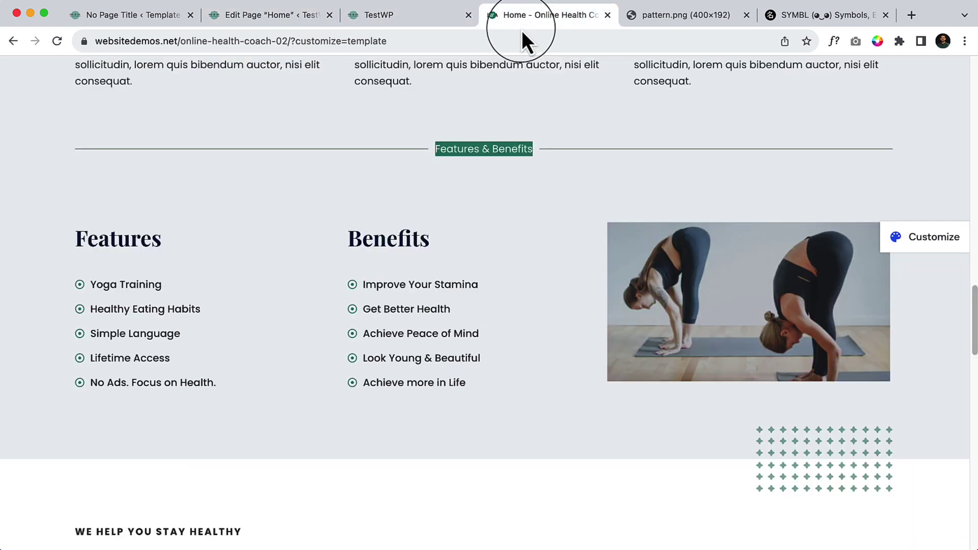
pyautogui.click(290, 20)
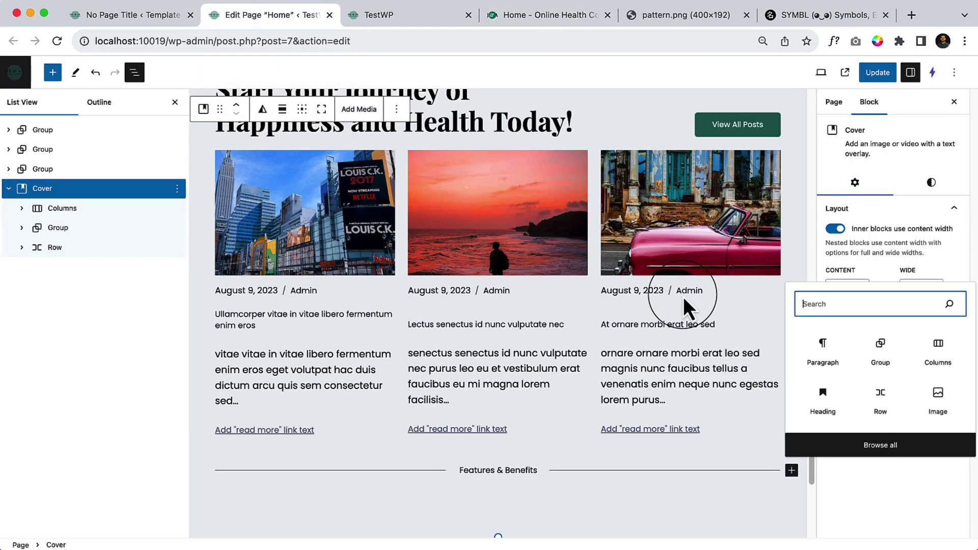
pyautogui.click(936, 350)
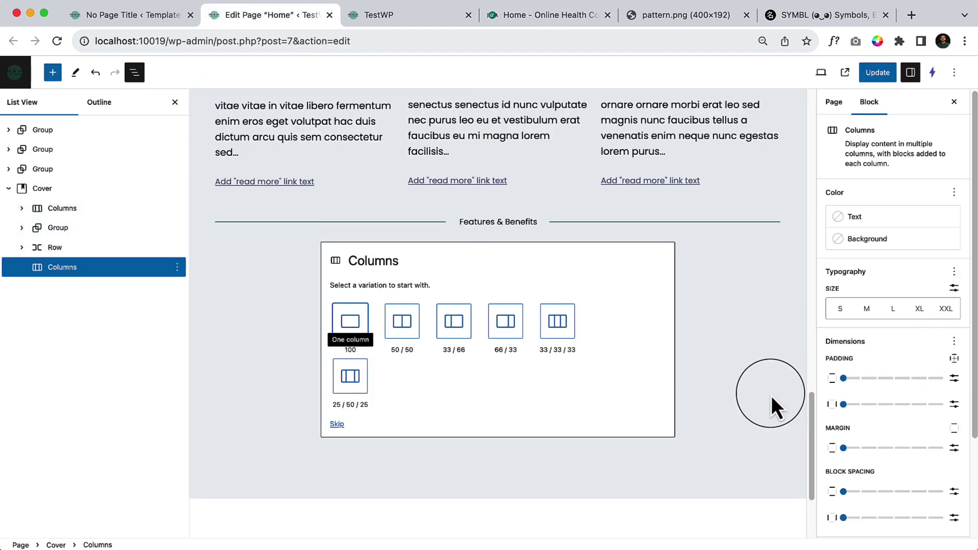
pyautogui.click(557, 326)
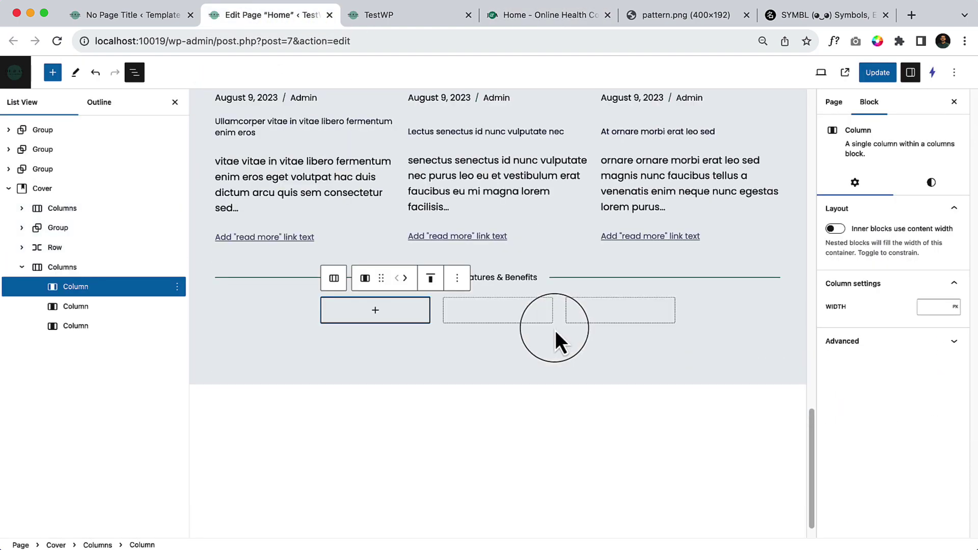
pyautogui.click(101, 267)
pyautogui.click(424, 278)
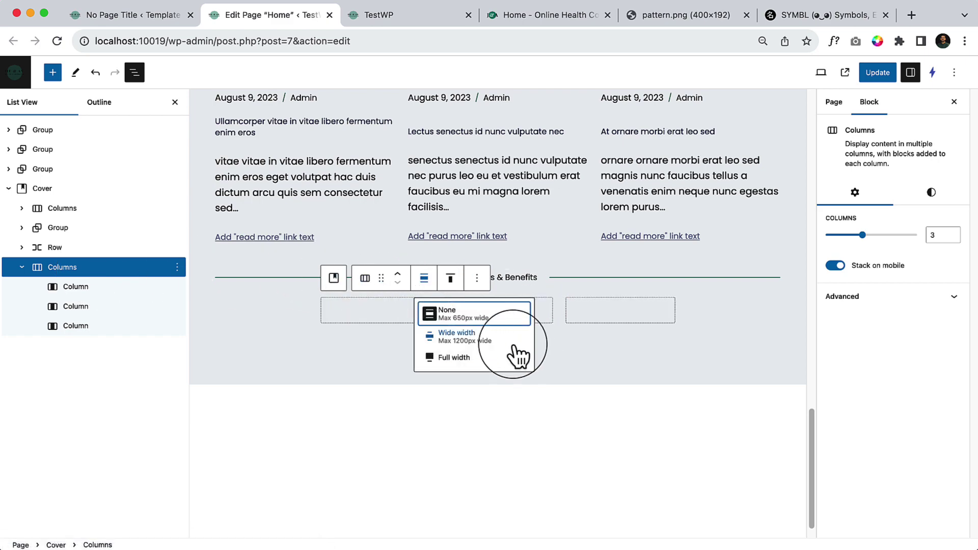
pyautogui.click(512, 343)
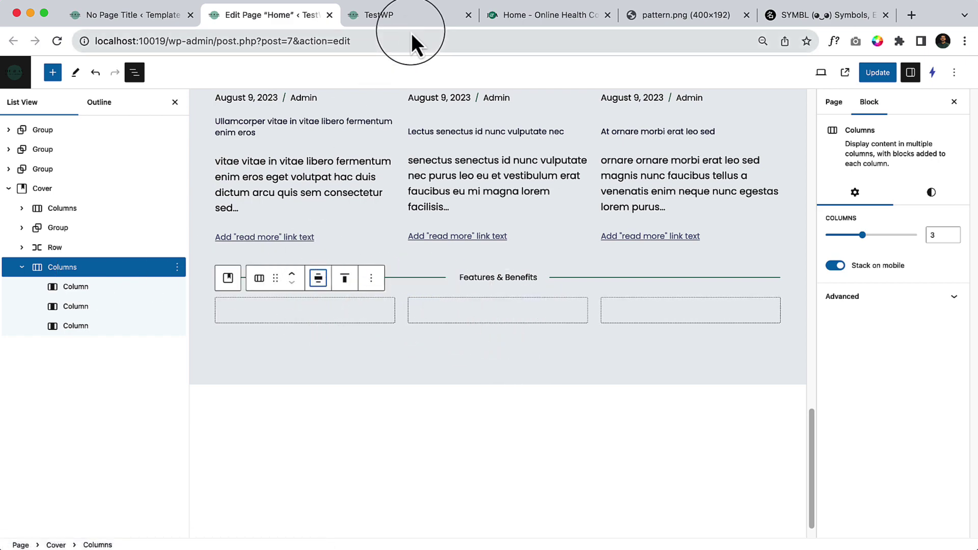
# Step: Add a 'Features' heading to the first column, copied from the demo site
pyautogui.click(425, 21)
pyautogui.click(526, 19)
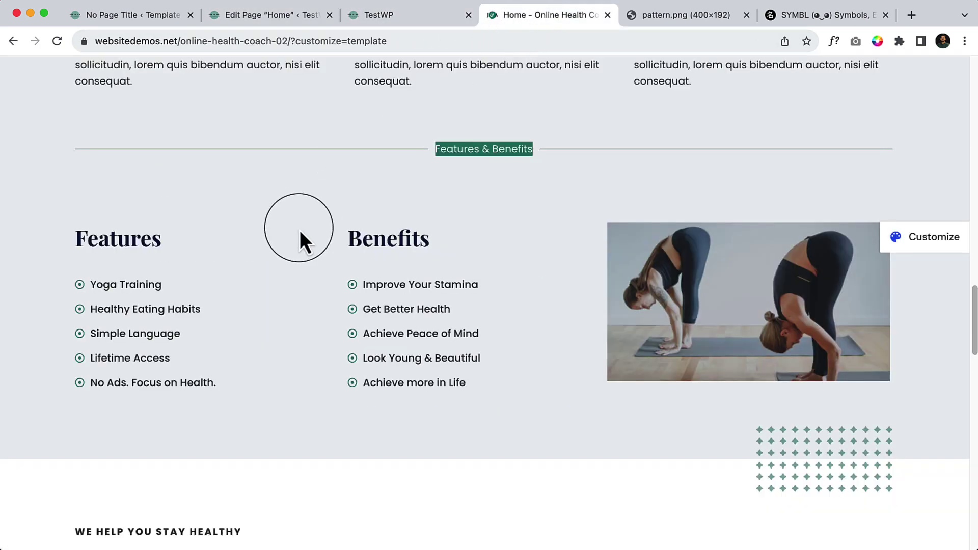
pyautogui.doubleClick(152, 239)
pyautogui.press('super+c')
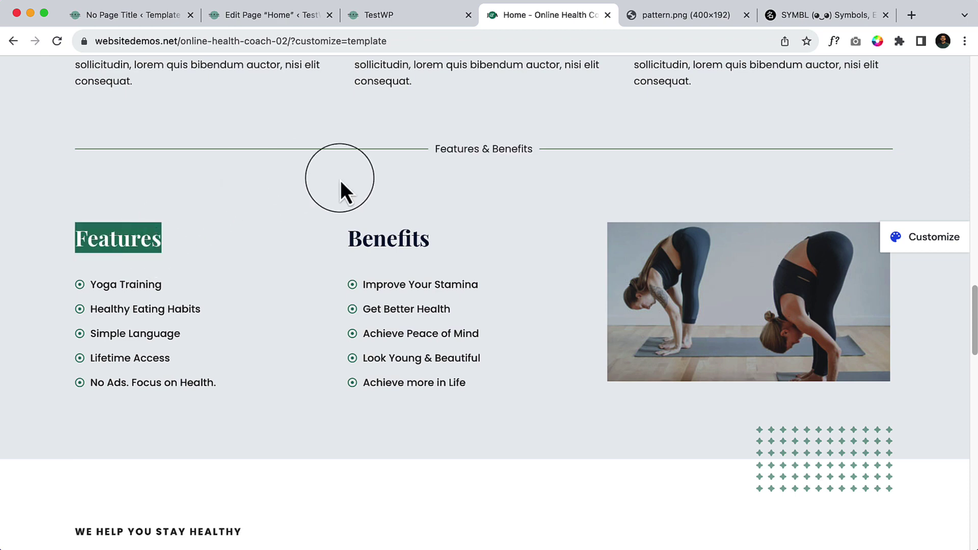
pyautogui.click(281, 20)
pyautogui.click(320, 322)
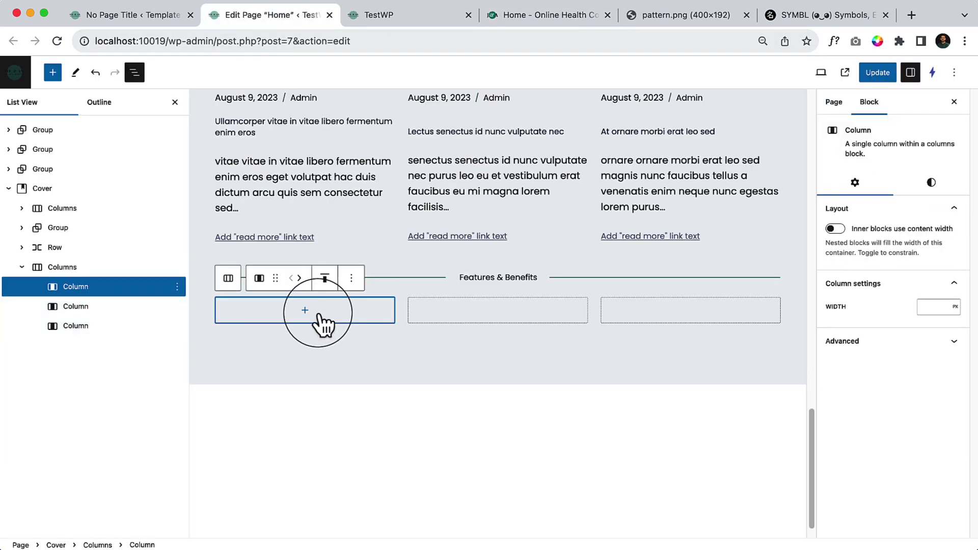
pyautogui.click(305, 310)
pyautogui.click(247, 446)
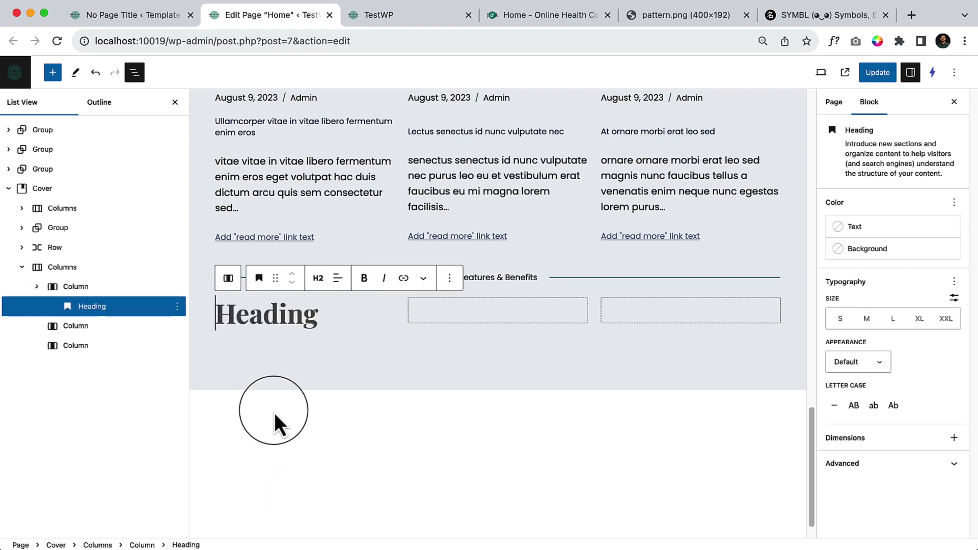
pyautogui.press('super+v')
# Step: Make the Features heading level H3
pyautogui.click(496, 16)
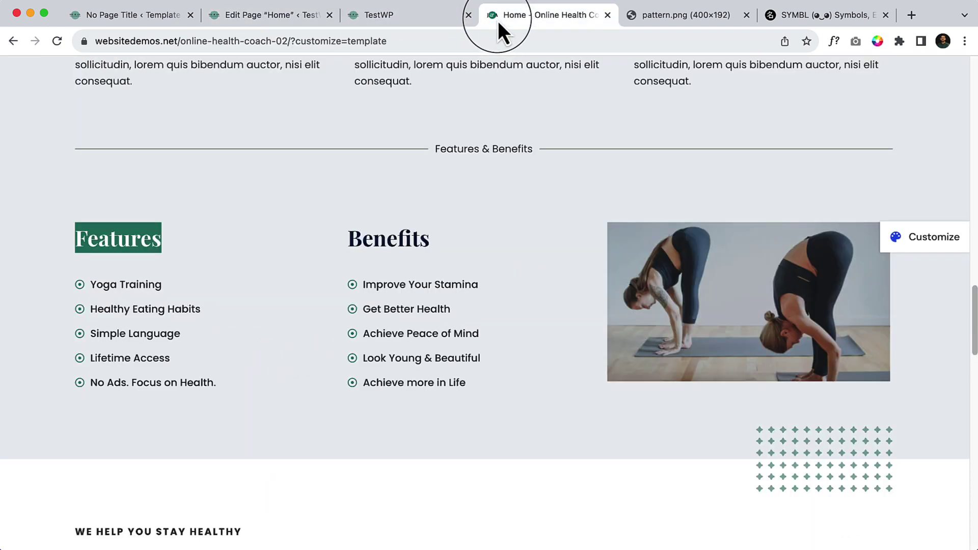
pyautogui.doubleClick(395, 238)
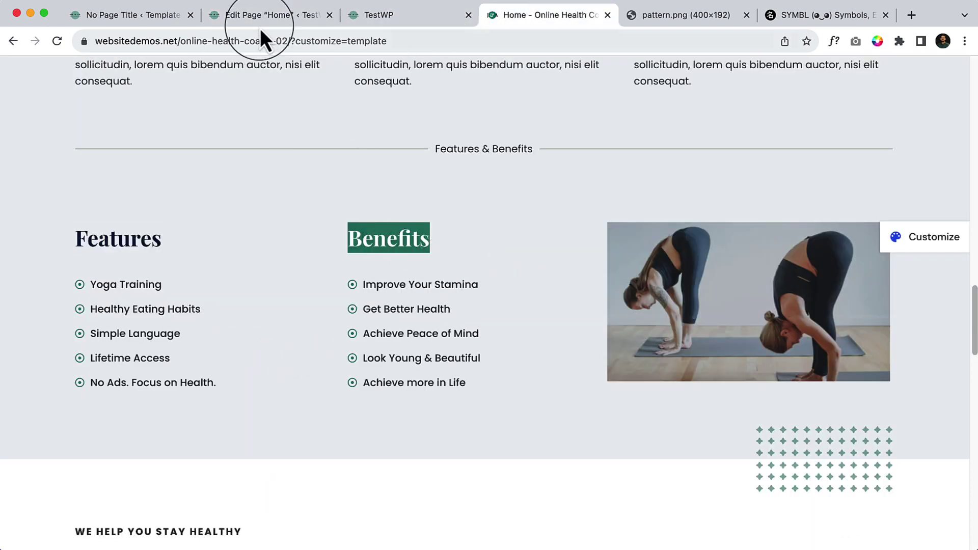
pyautogui.press('super+r')
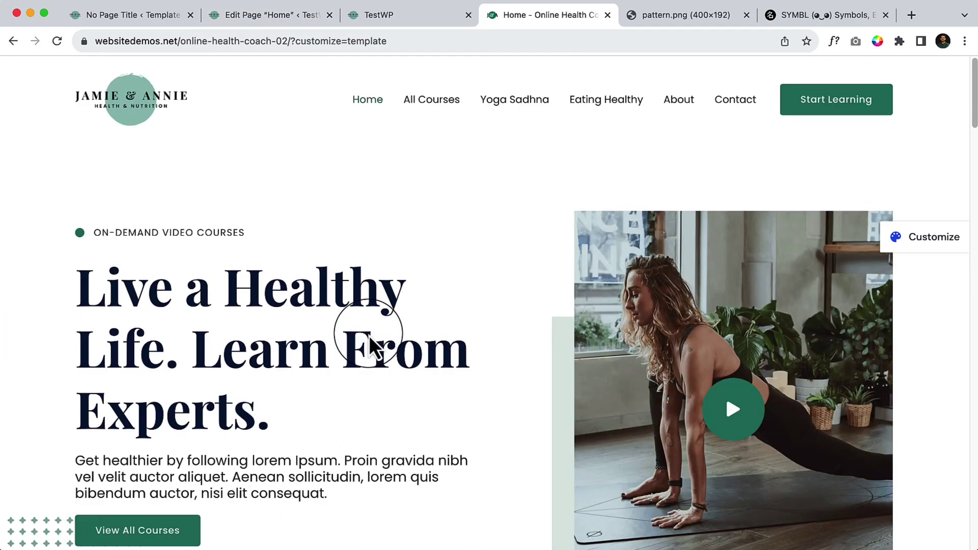
pyautogui.scroll(-15, 370, 338)
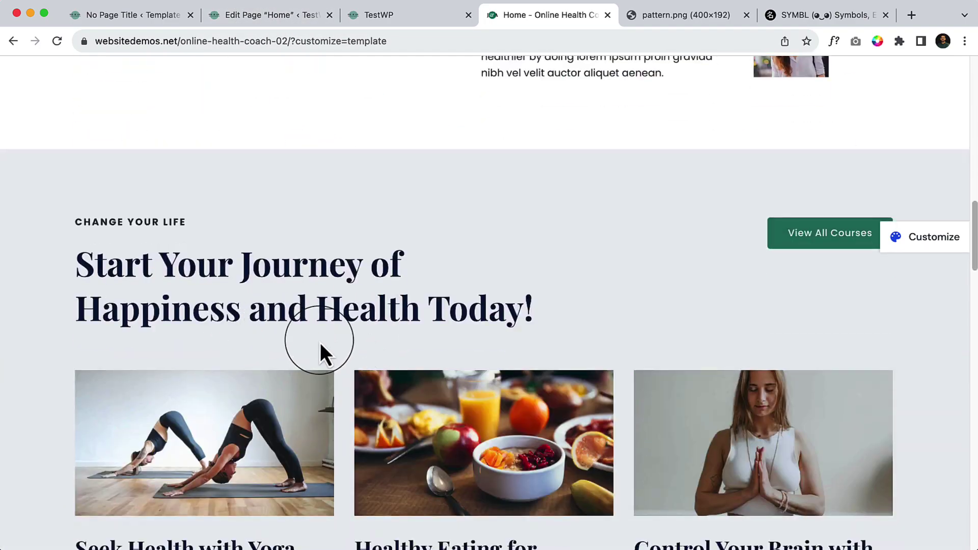
pyautogui.scroll(-10, 320, 343)
pyautogui.scroll(3, 307, 345)
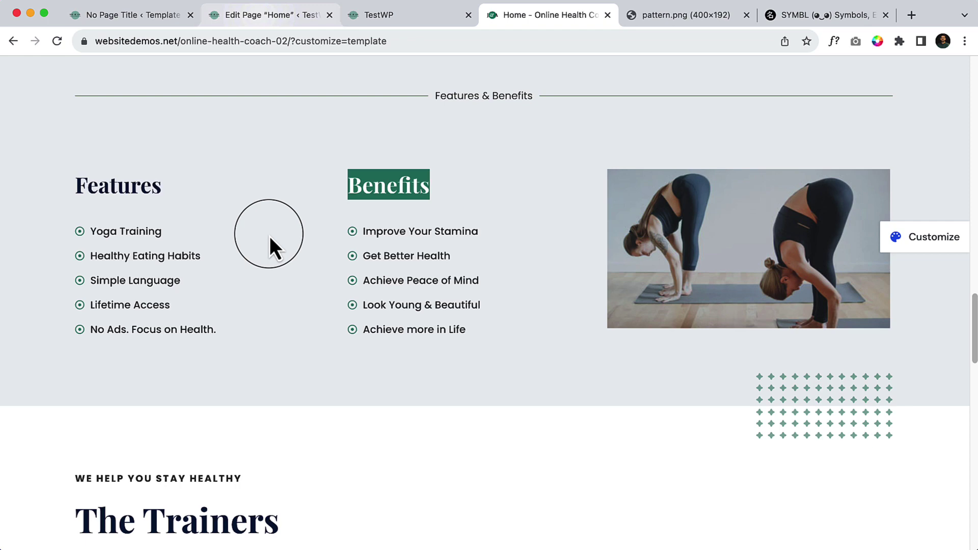
pyautogui.click(227, 15)
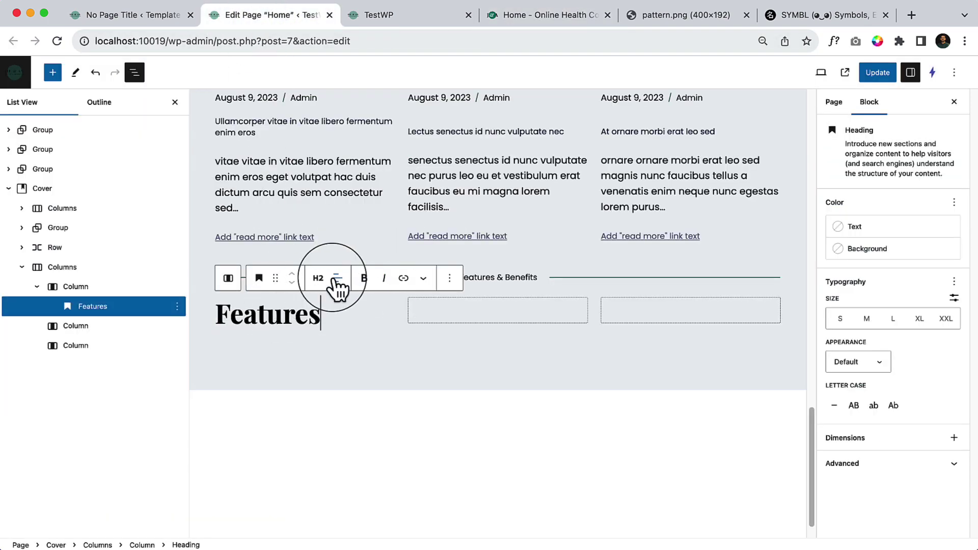
pyautogui.click(320, 278)
pyautogui.click(322, 351)
# Step: Add an H3 'Benefits' heading in the second column
pyautogui.click(498, 311)
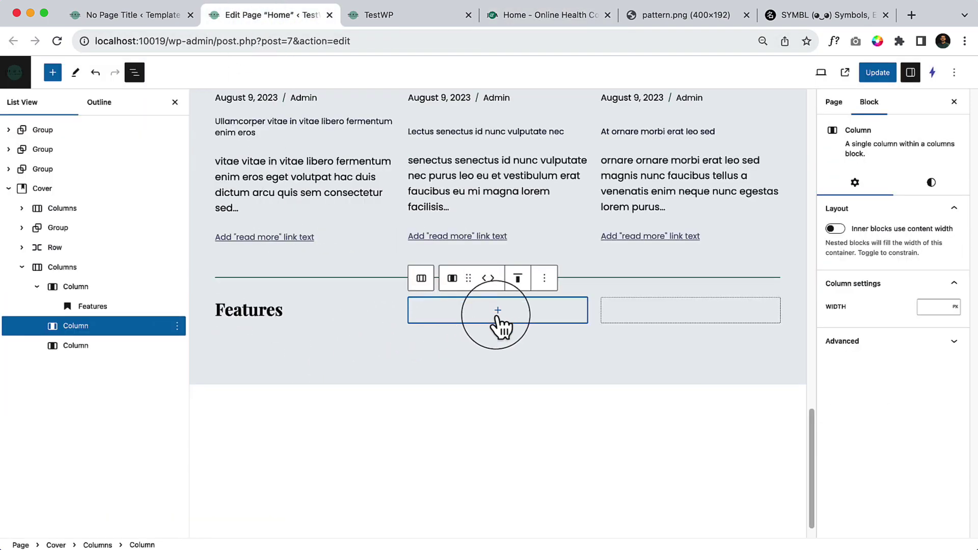
pyautogui.click(498, 311)
pyautogui.click(439, 446)
pyautogui.write('Benefits')
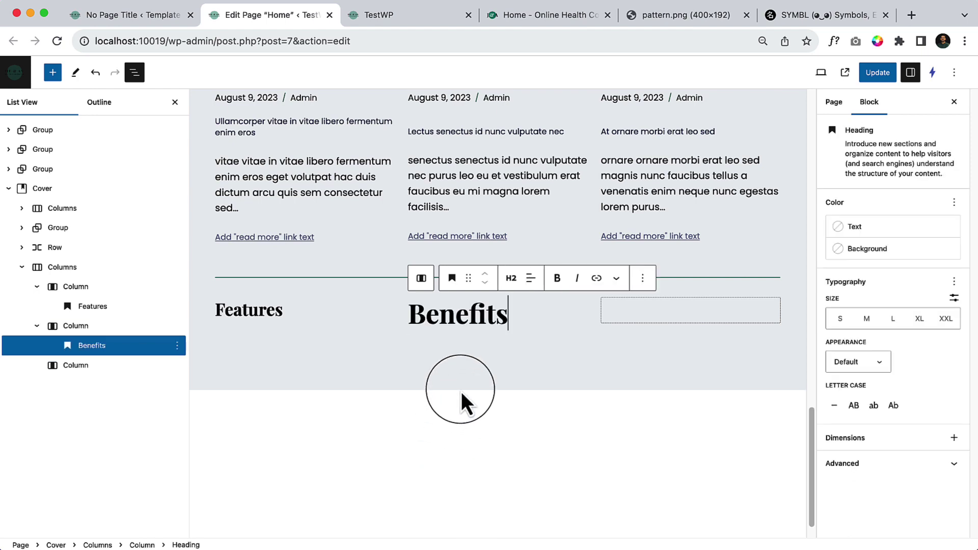
pyautogui.click(519, 286)
pyautogui.click(517, 351)
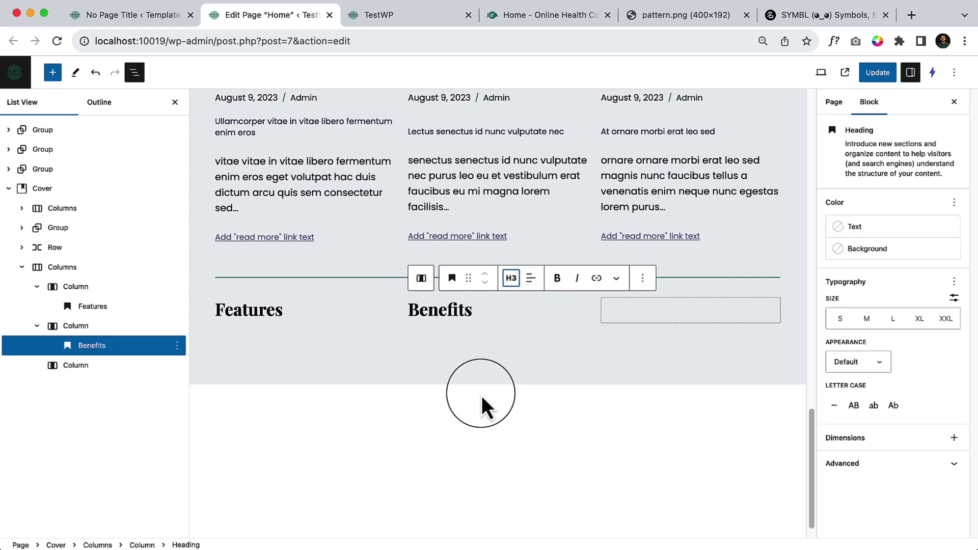
# Step: Add a 'Yoga Training' paragraph beneath the Features heading
pyautogui.click(426, 20)
pyautogui.click(524, 23)
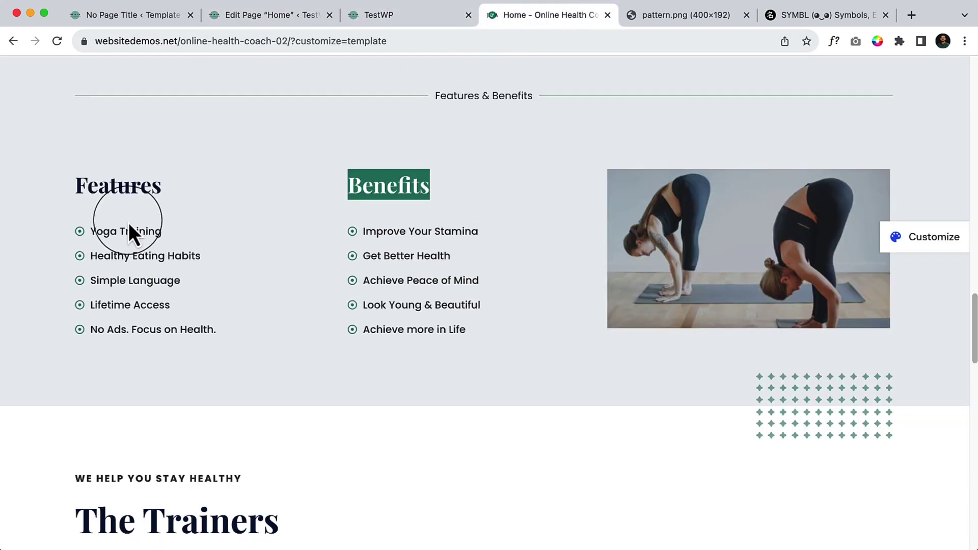
pyautogui.moveTo(91, 232); pyautogui.dragTo(186, 230)
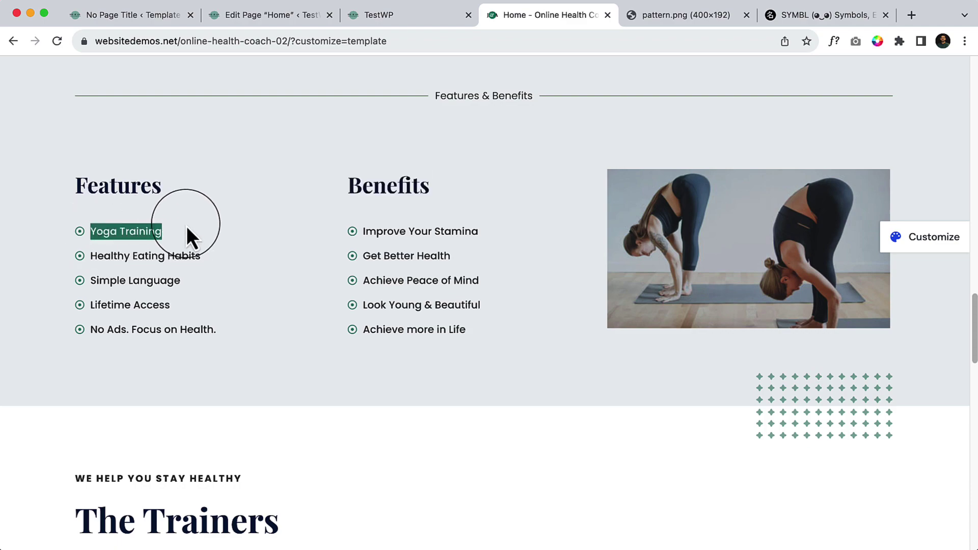
pyautogui.click(293, 17)
pyautogui.scroll(15, 341, 277)
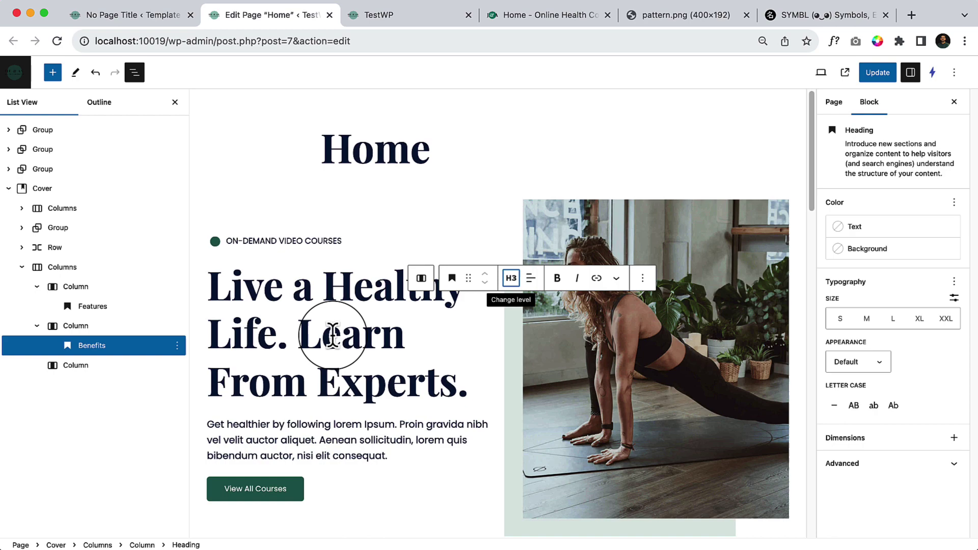
pyautogui.scroll(-20, 336, 346)
pyautogui.click(306, 296)
pyautogui.click(308, 288)
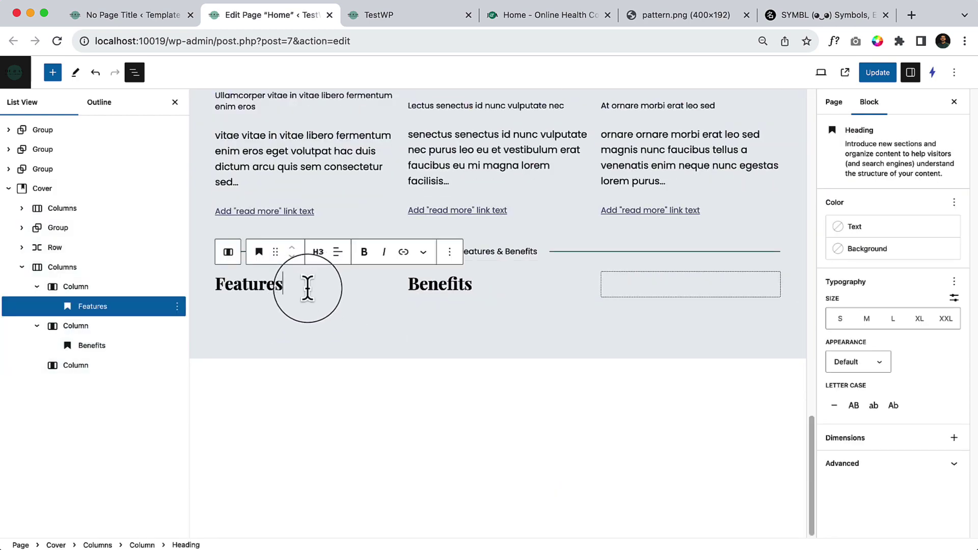
pyautogui.press('Return')
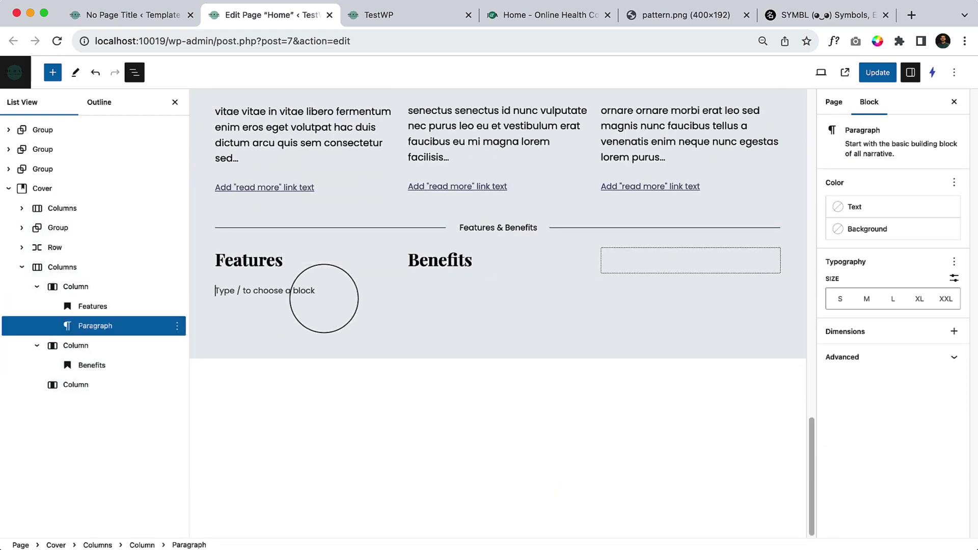
pyautogui.write('Yoga Training')
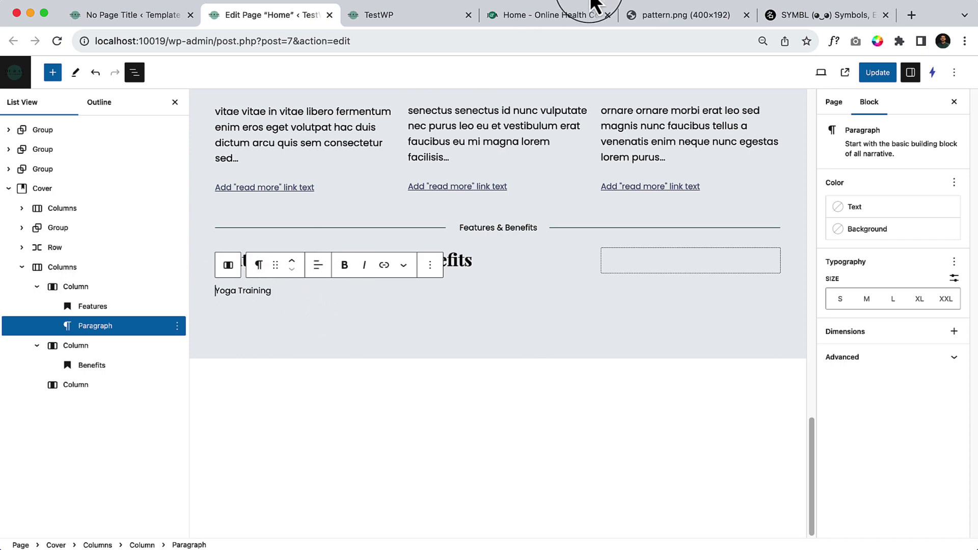
pyautogui.click(818, 15)
# Step: Search SYMBL for 'circle' and copy the Circled Bullet (⦿) symbol
pyautogui.scroll(8, 636, 329)
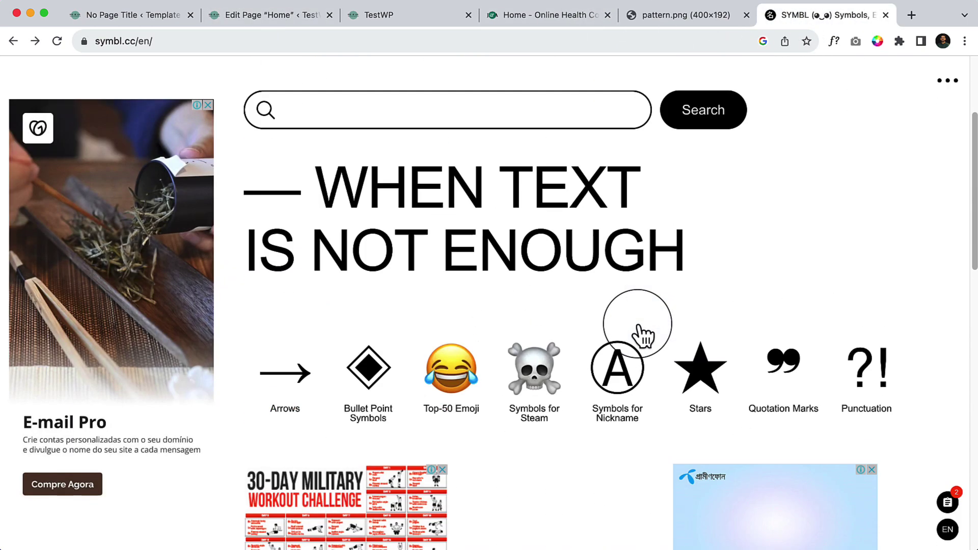
pyautogui.click(421, 120)
pyautogui.write('circle')
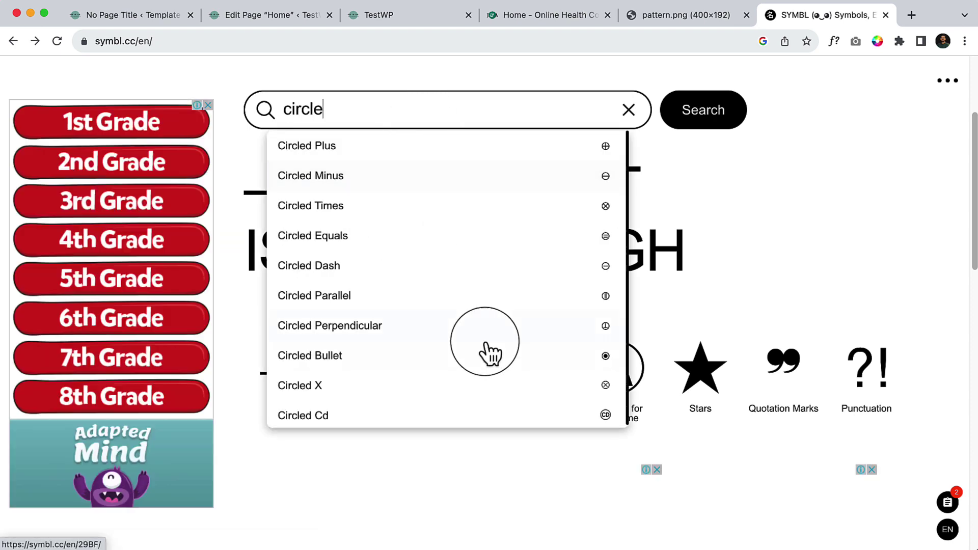
pyautogui.click(441, 366)
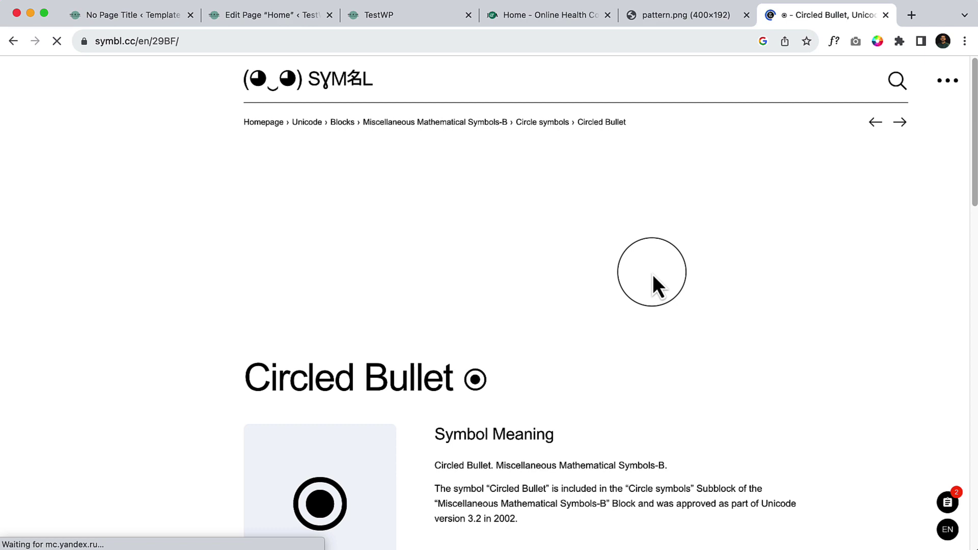
pyautogui.scroll(-5, 655, 283)
pyautogui.click(311, 348)
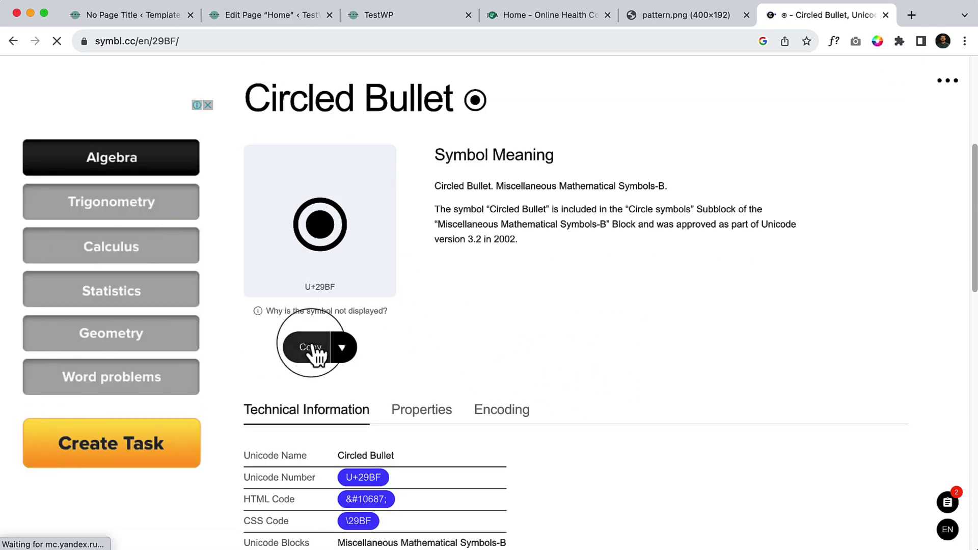
pyautogui.click(288, 15)
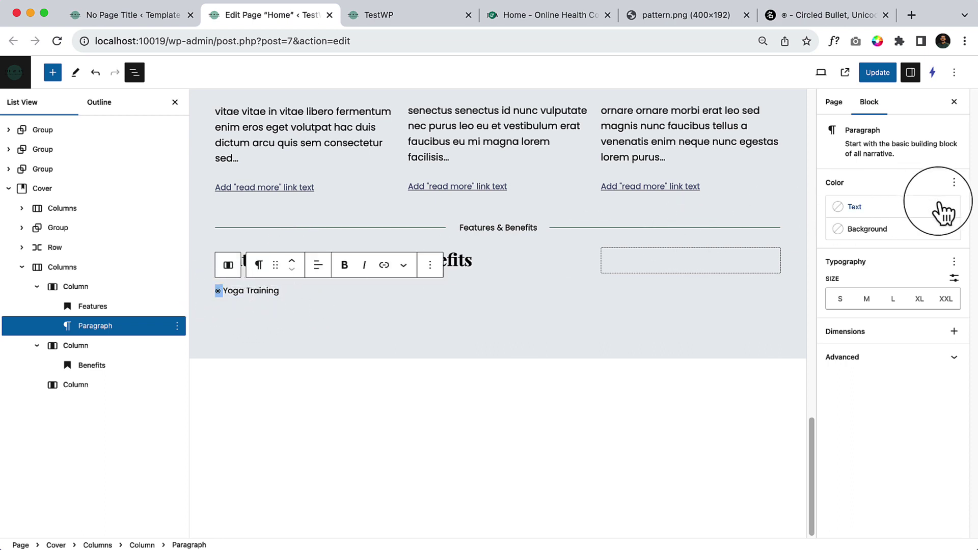
pyautogui.click(420, 16)
pyautogui.click(553, 22)
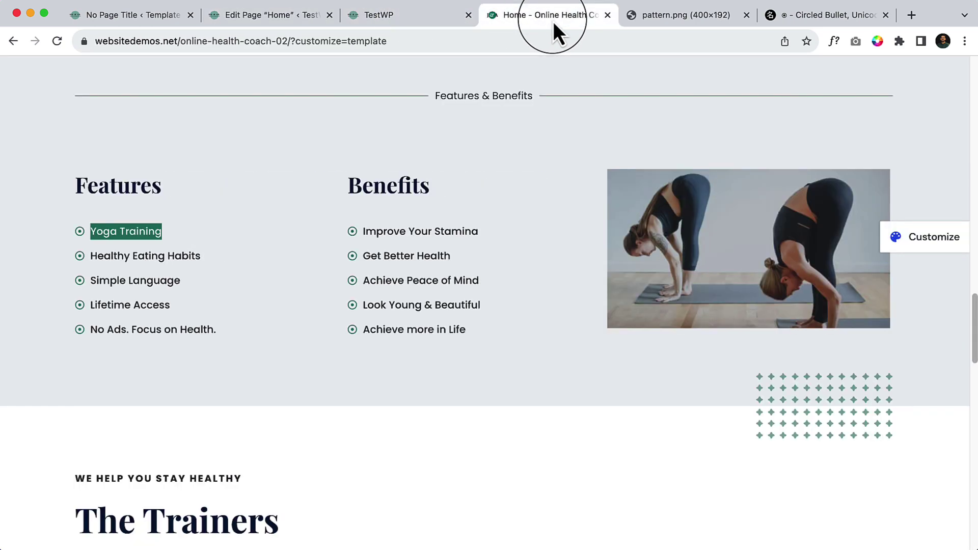
pyautogui.click(280, 16)
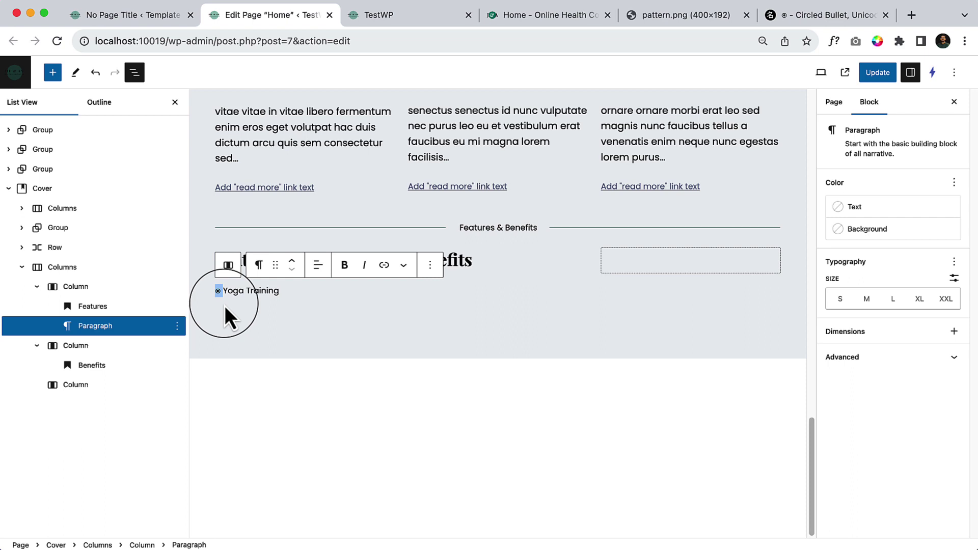
pyautogui.click(52, 73)
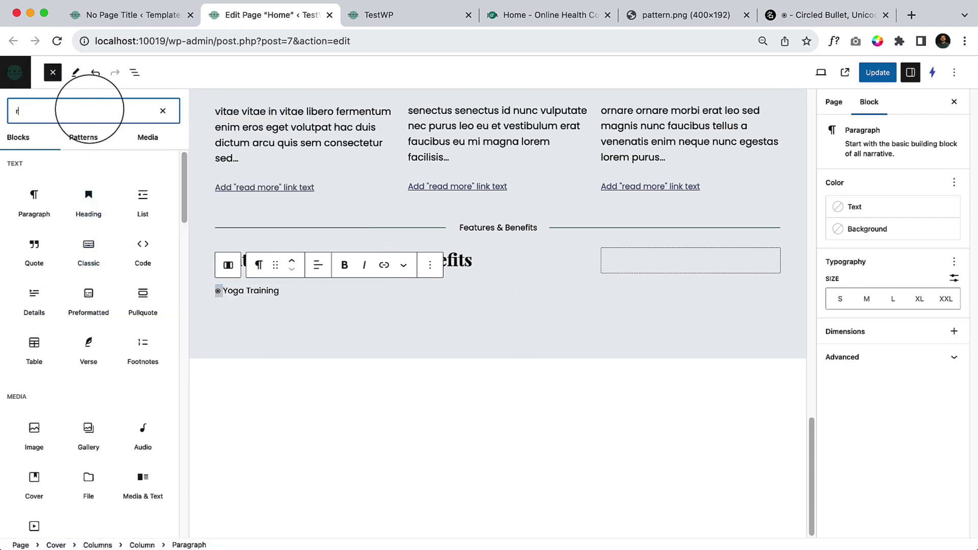
pyautogui.write('roe')
pyautogui.press('BackSpace')
pyautogui.write('w')
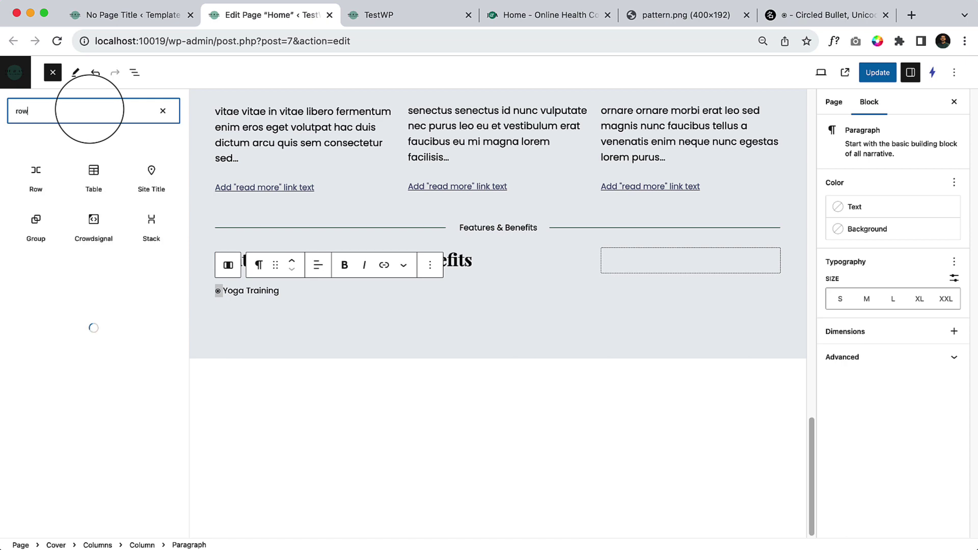
pyautogui.moveTo(35, 175)
pyautogui.mouseDown()
pyautogui.moveTo(259, 295)
pyautogui.moveTo(23, 179)
pyautogui.mouseUp()
pyautogui.click(269, 316)
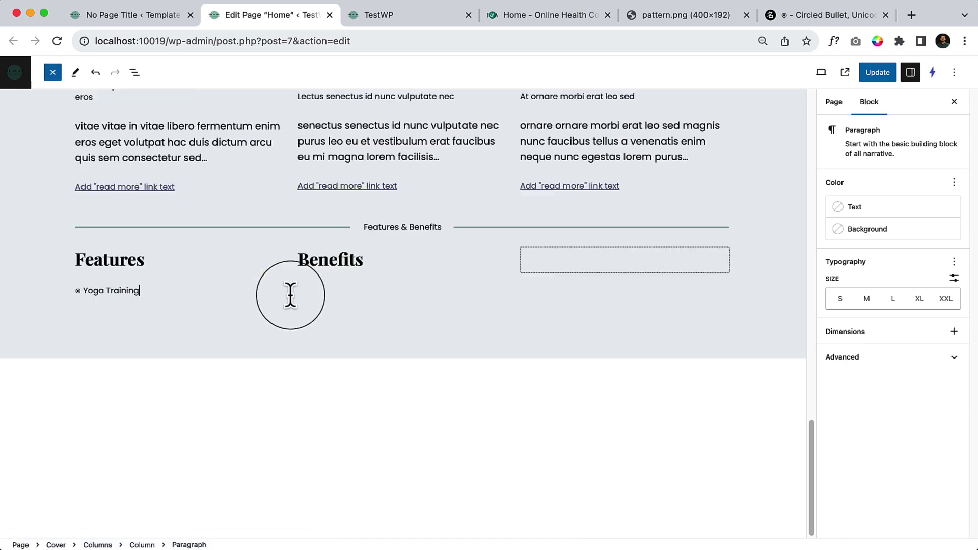
pyautogui.click(177, 329)
pyautogui.click(192, 264)
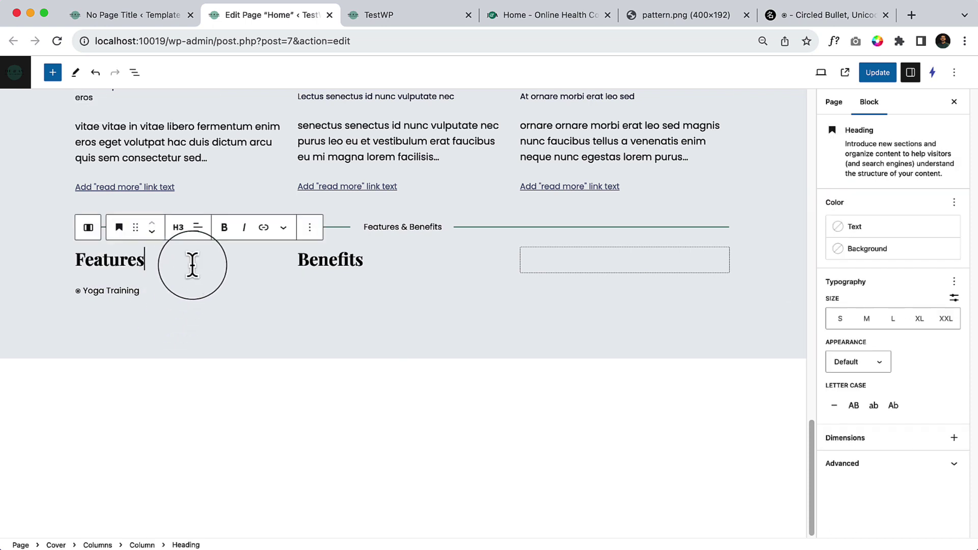
# Step: Insert a Row in the Features column and move the bullet paragraph into it
pyautogui.click(134, 72)
pyautogui.click(84, 286)
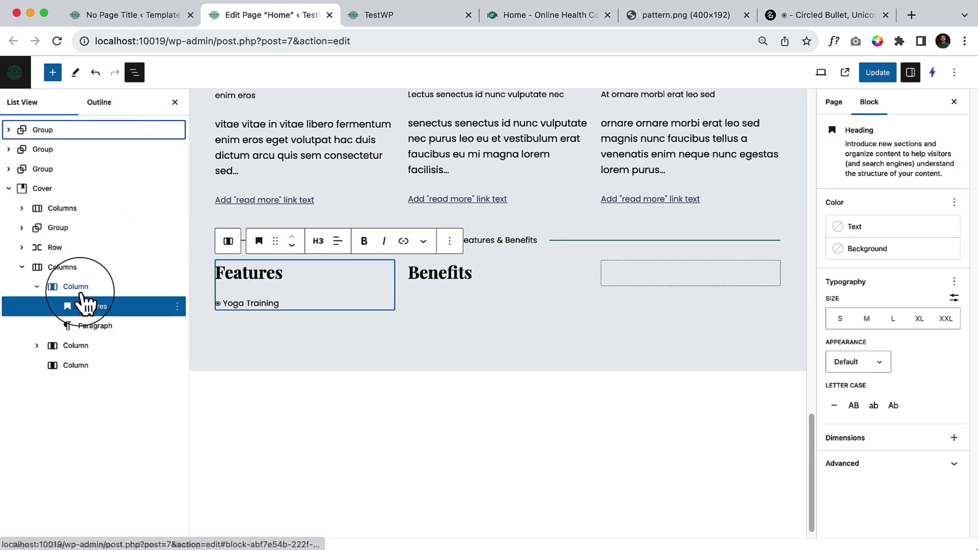
pyautogui.click(389, 303)
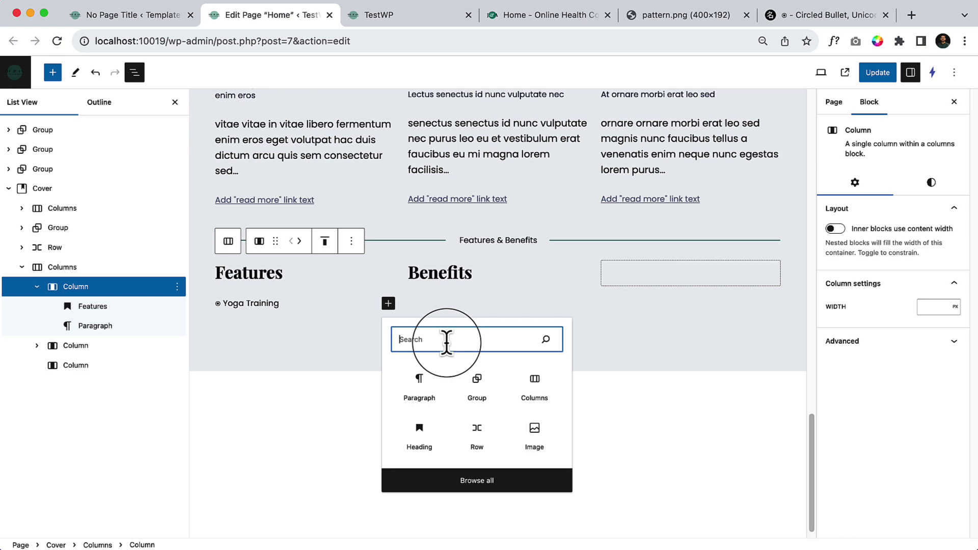
pyautogui.click(474, 434)
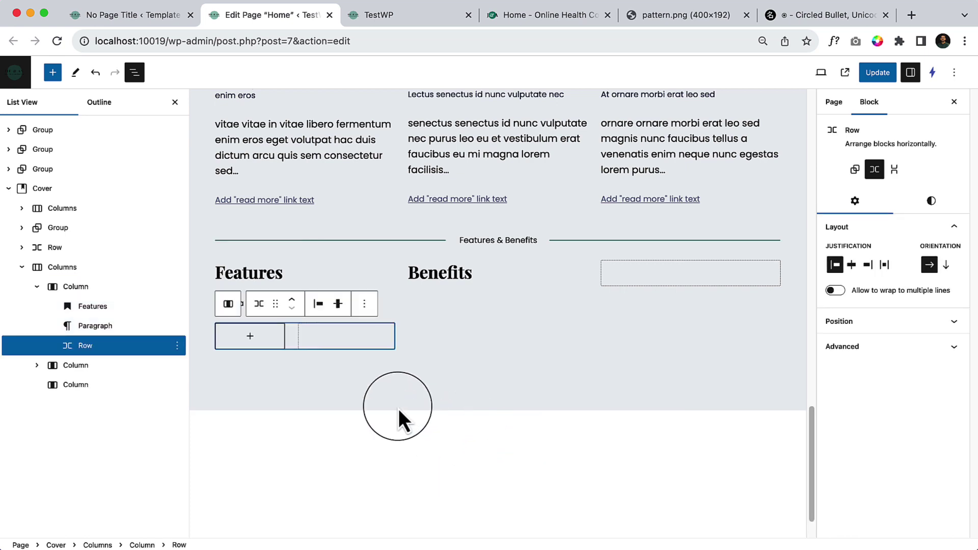
pyautogui.click(94, 307)
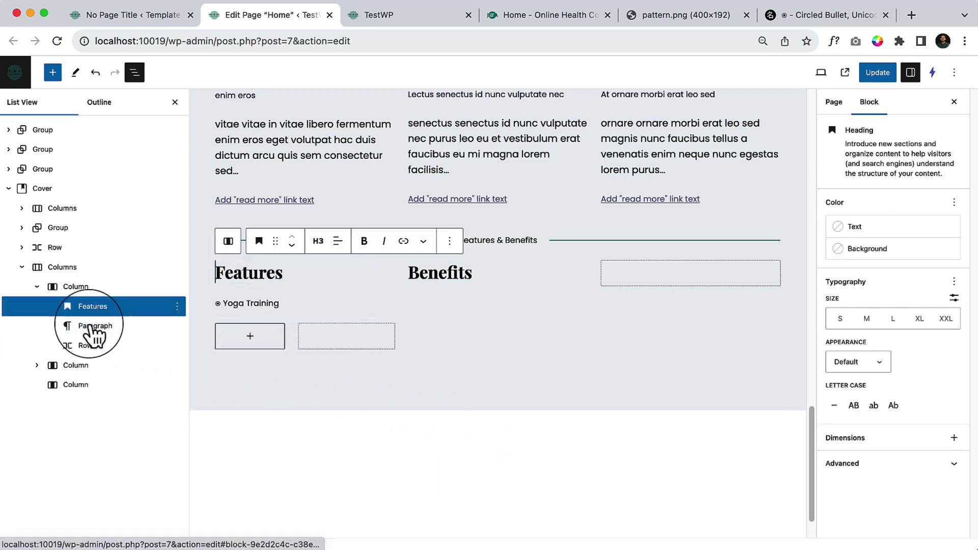
pyautogui.moveTo(93, 329); pyautogui.dragTo(97, 349)
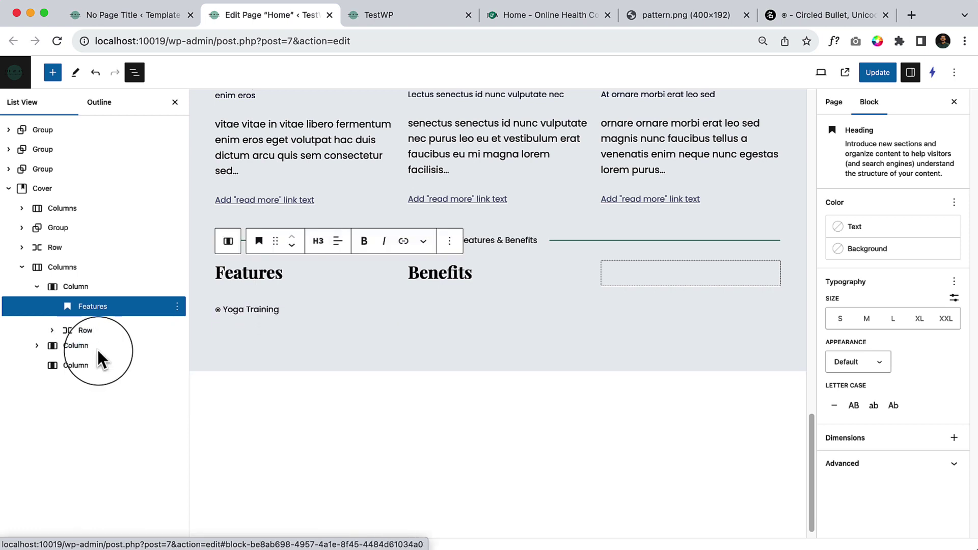
pyautogui.click(52, 326)
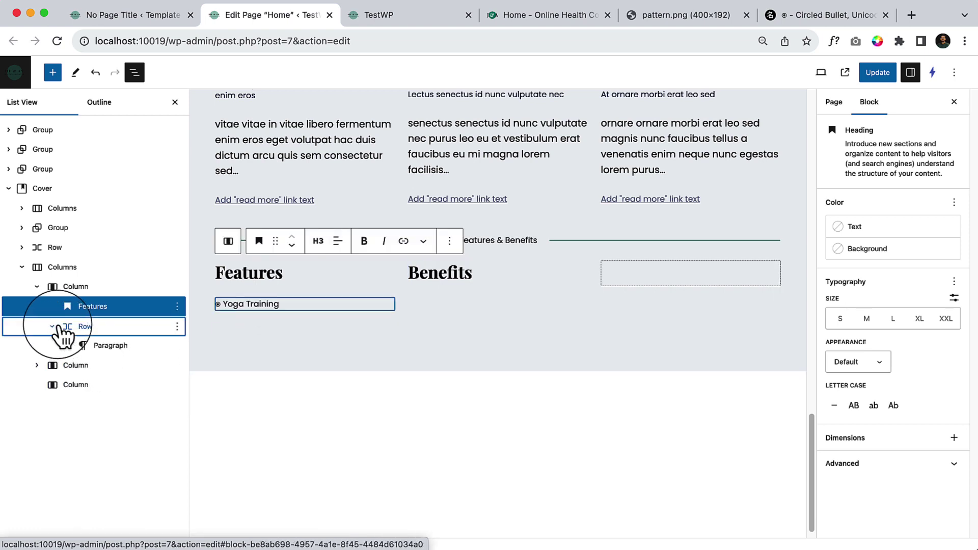
pyautogui.click(117, 346)
# Step: Delete 'Yoga Training' so only the ⦿ bullet remains, and add an empty block to the Row
pyautogui.tripleClick(231, 304)
pyautogui.click(238, 306)
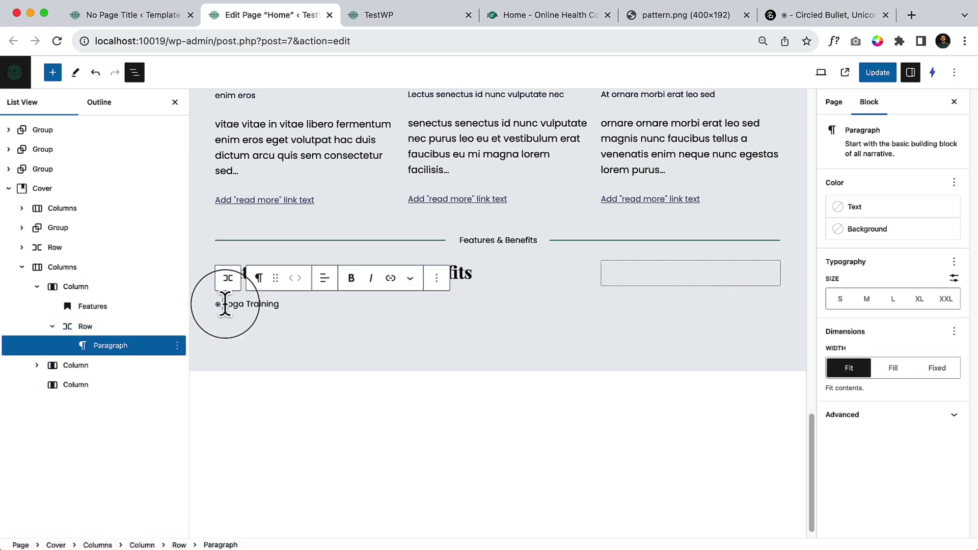
pyautogui.moveTo(225, 304); pyautogui.dragTo(291, 310)
pyautogui.press('BackSpace')
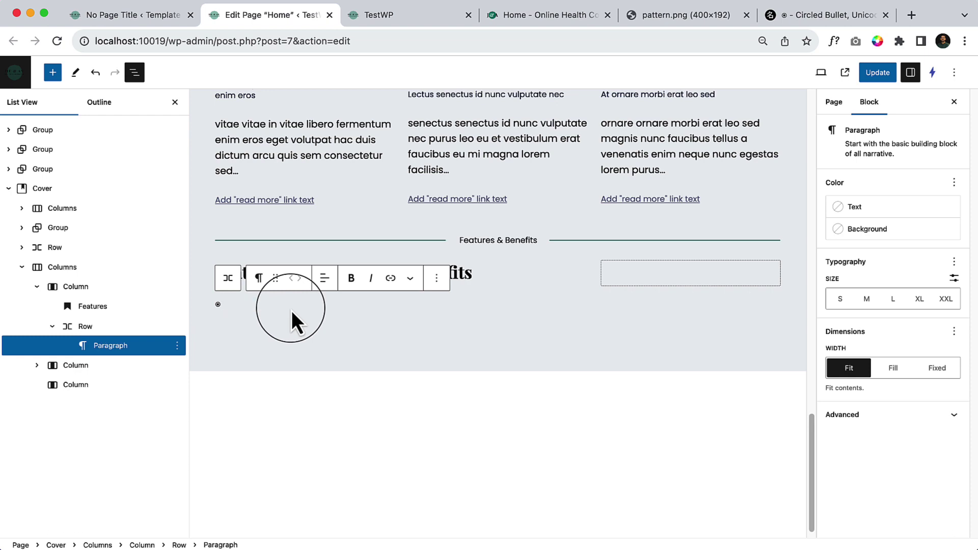
pyautogui.click(96, 328)
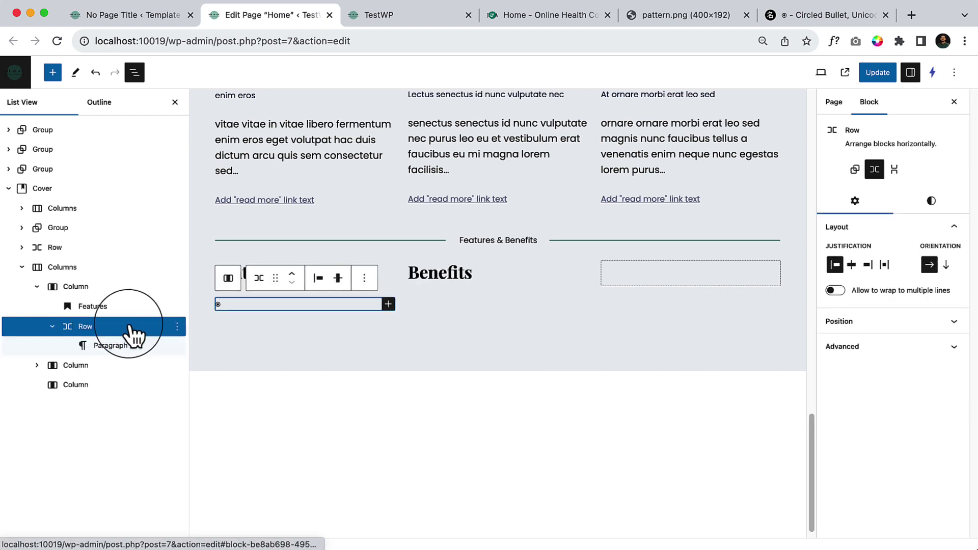
# Step: Add a paragraph reading 'Yoga Training' beside the bullet in the Row
pyautogui.click(388, 304)
pyautogui.click(419, 381)
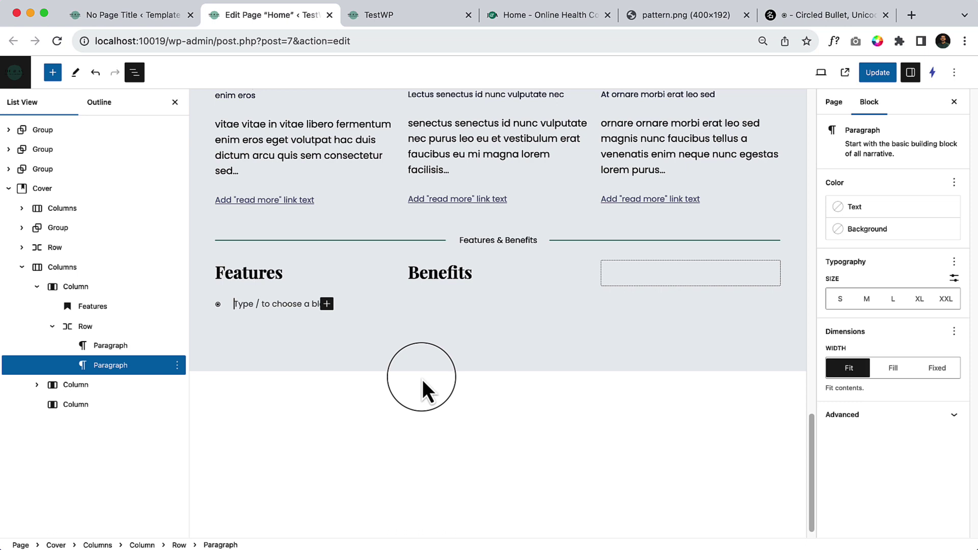
pyautogui.hotkey('ctrl', 'v')
# Step: Set the bullet Row's block spacing to a custom 8 px
pyautogui.click(125, 329)
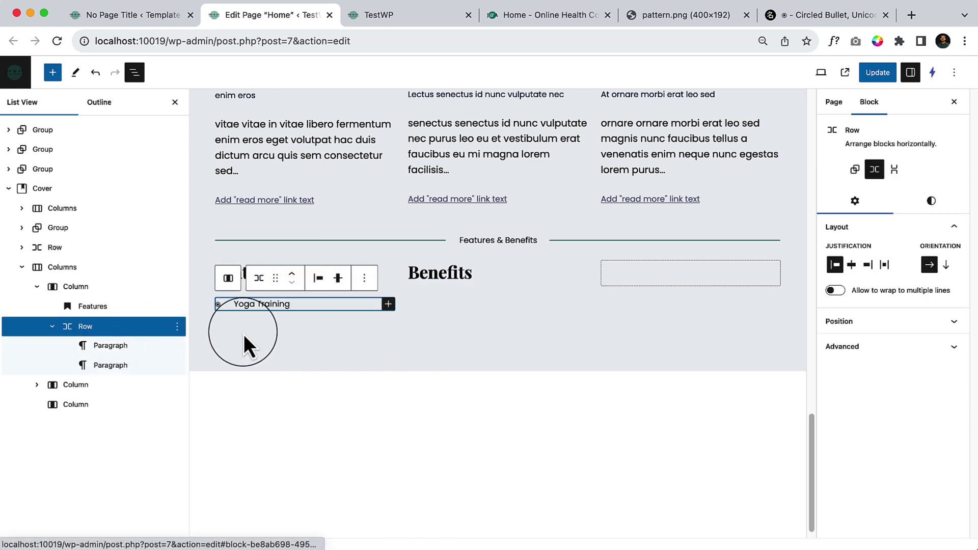
pyautogui.click(931, 201)
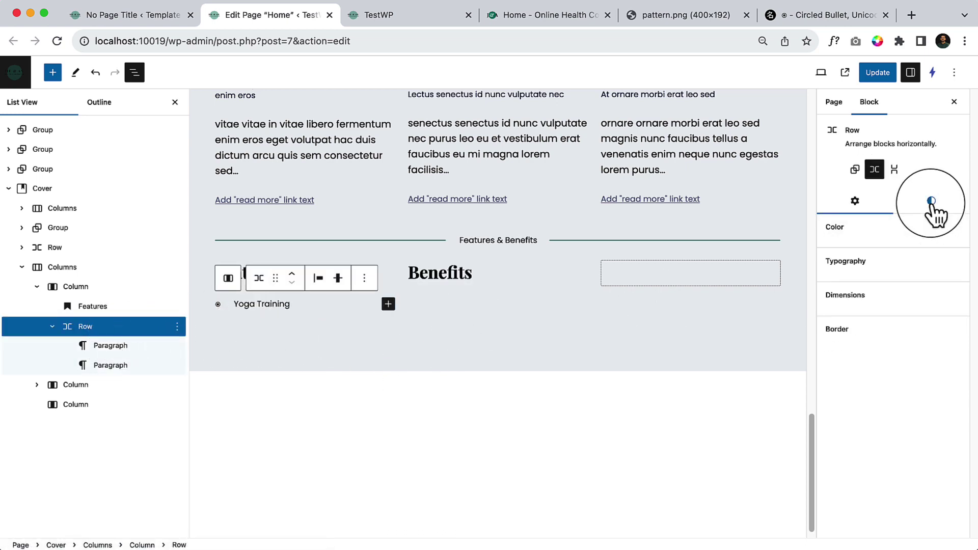
pyautogui.scroll(-3, 899, 494)
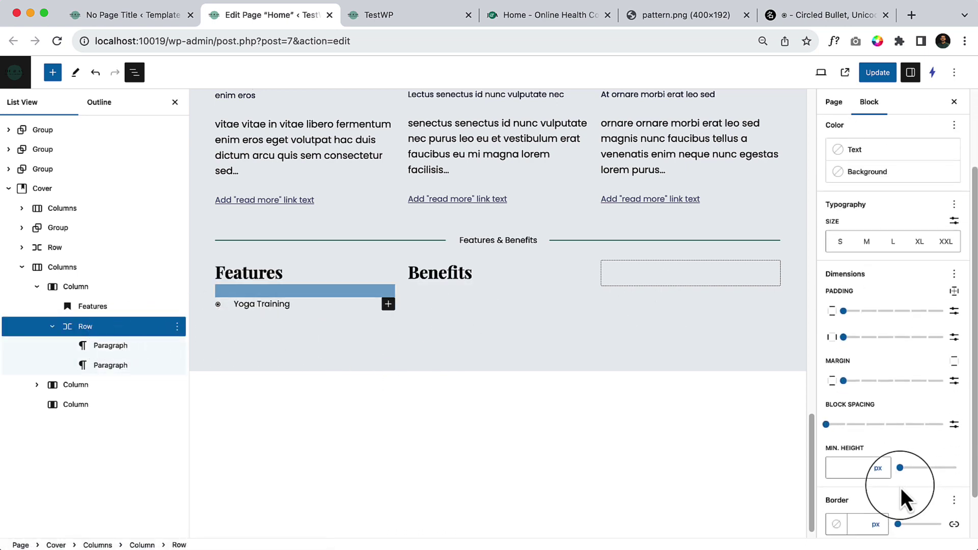
pyautogui.click(953, 425)
pyautogui.click(845, 423)
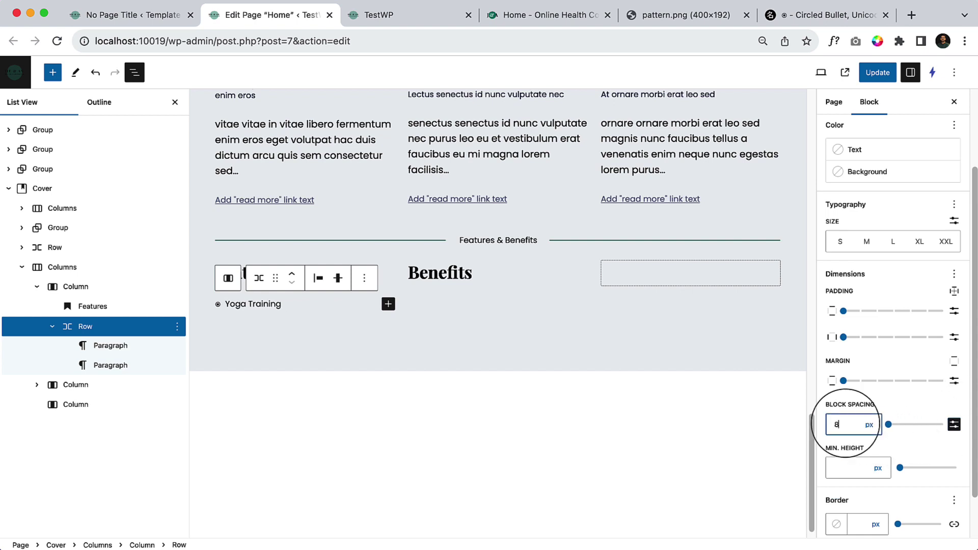
# Step: Colour the ⦿ bullet with the Primary swatch (#226F62) and set its font size to L
pyautogui.click(127, 346)
pyautogui.click(850, 208)
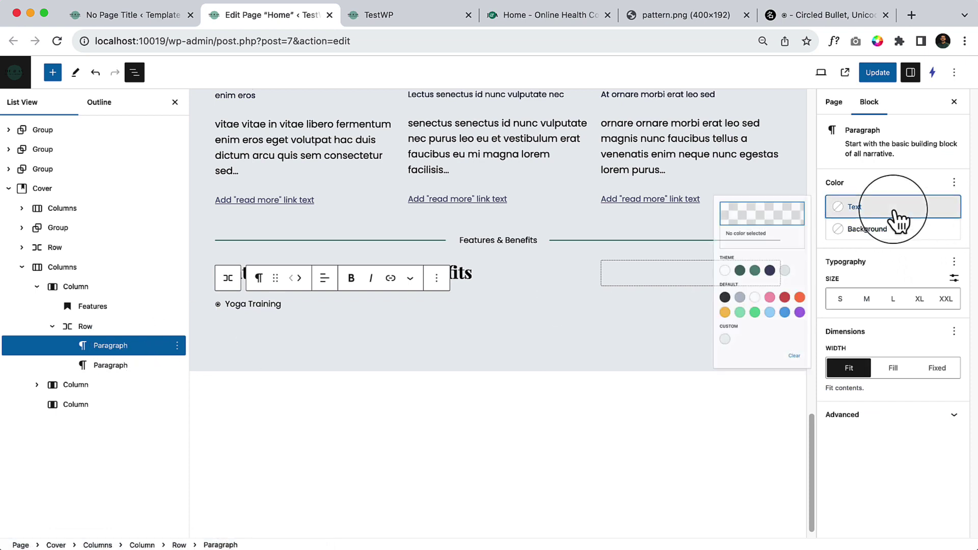
pyautogui.click(724, 305)
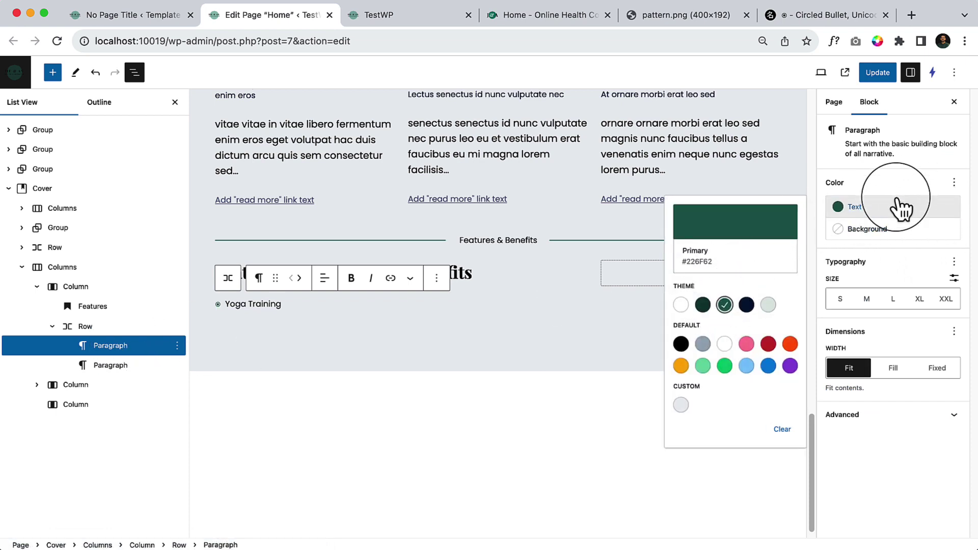
pyautogui.click(917, 301)
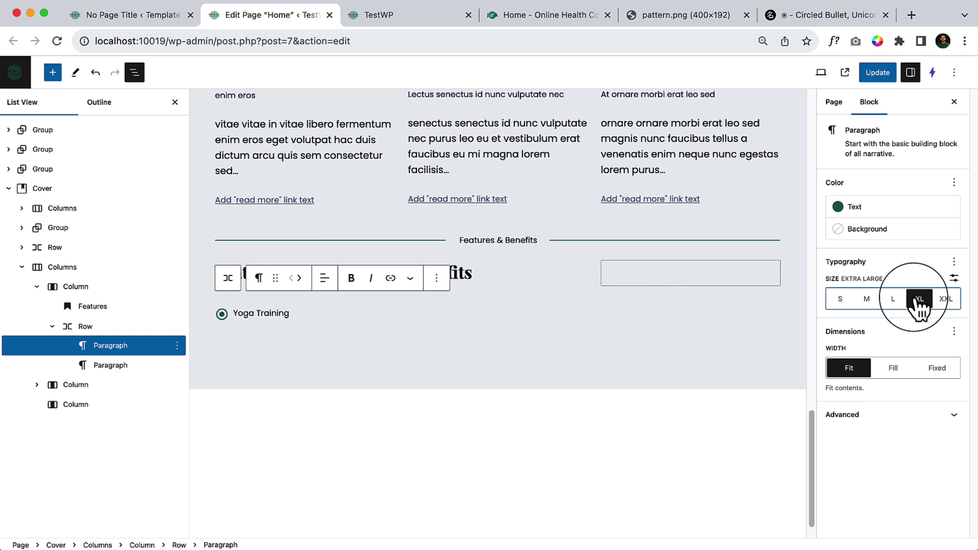
pyautogui.click(893, 299)
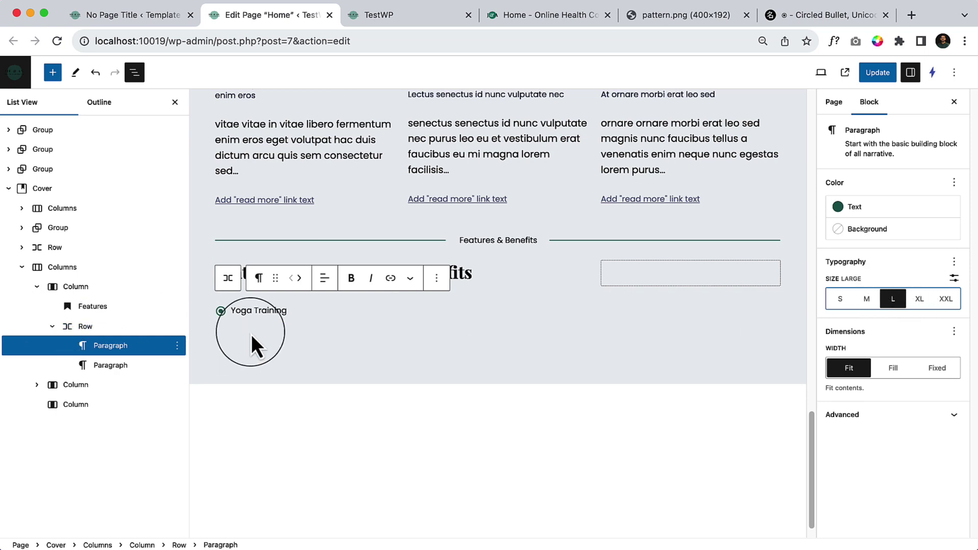
pyautogui.click(260, 308)
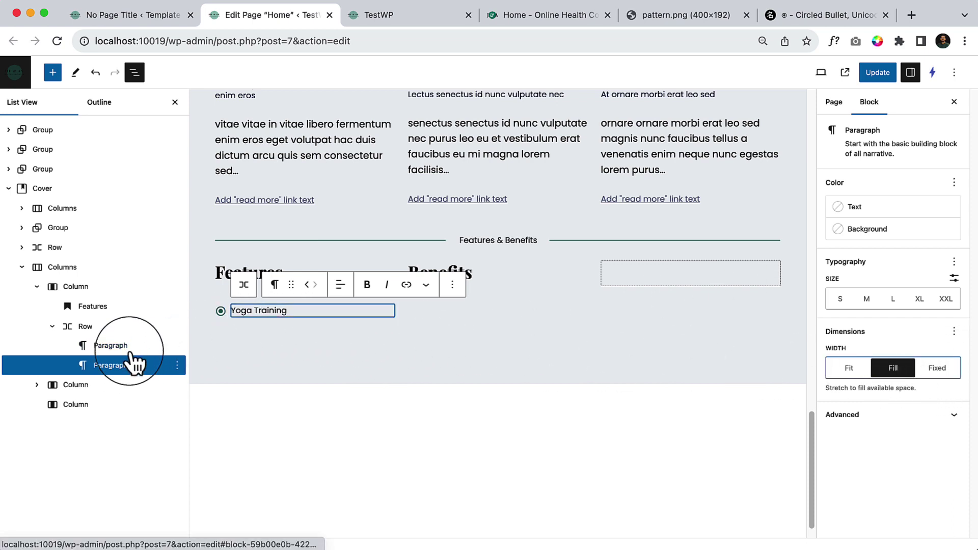
# Step: Set the bullet Row's padding and margin to 0
pyautogui.click(139, 331)
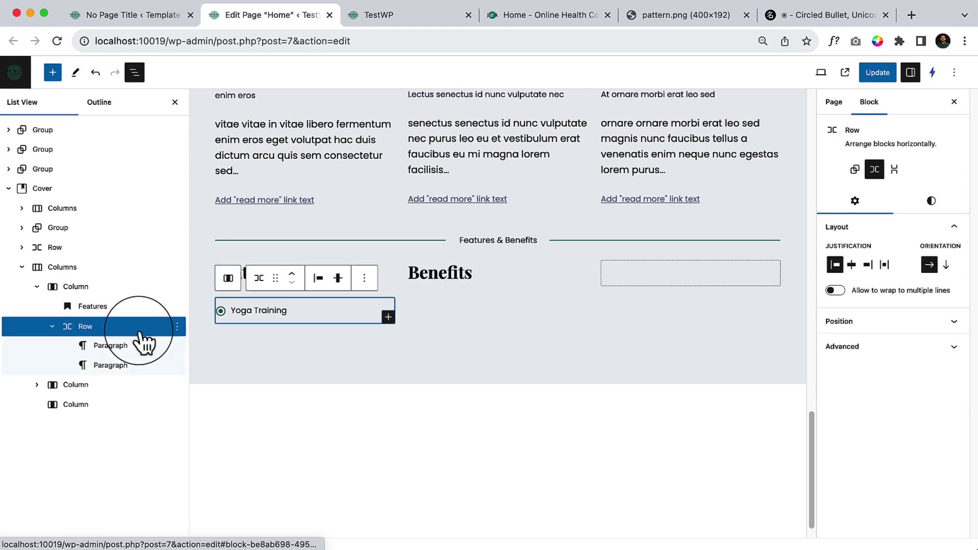
pyautogui.click(935, 207)
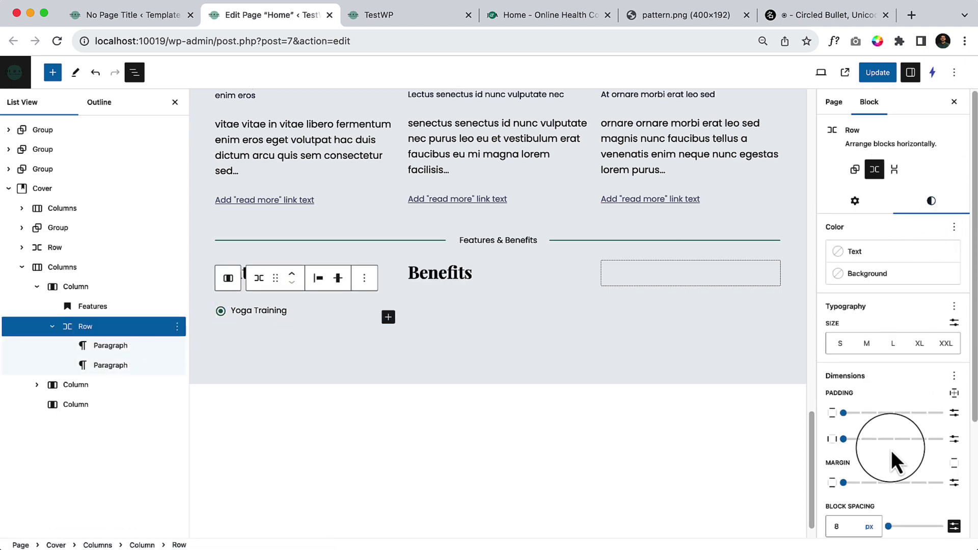
pyautogui.click(844, 422)
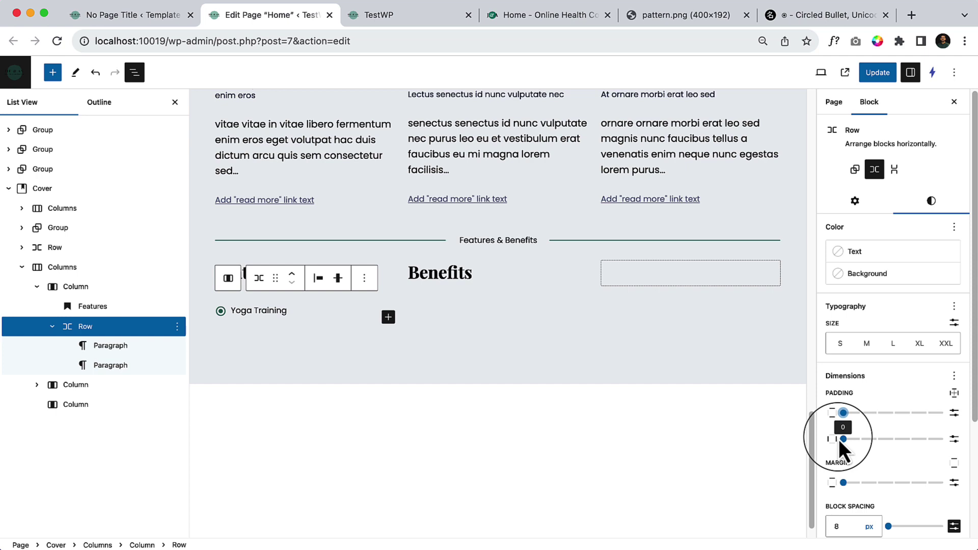
pyautogui.click(844, 482)
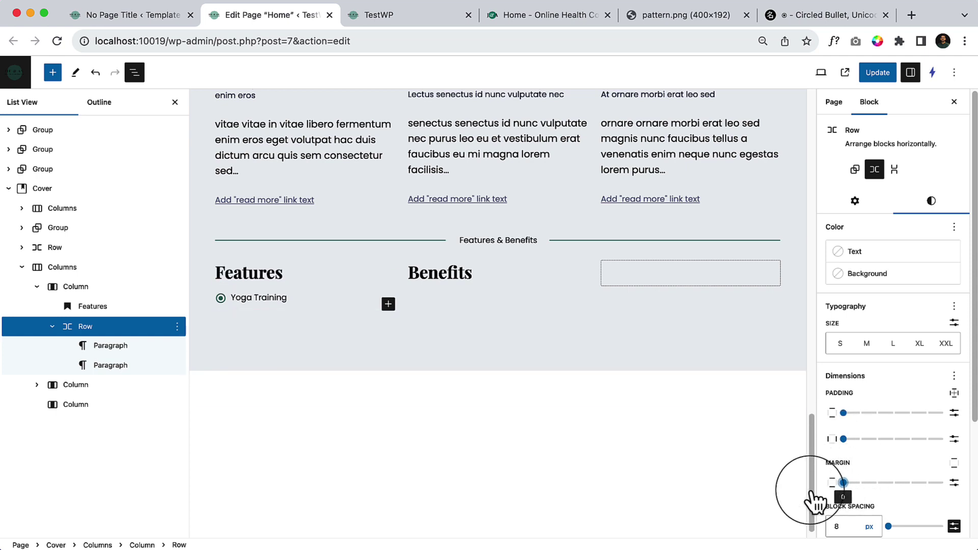
# Step: Try duplicating the bullet Row by shortcut, dismissing the accidental bookmark dialogs
pyautogui.click(116, 332)
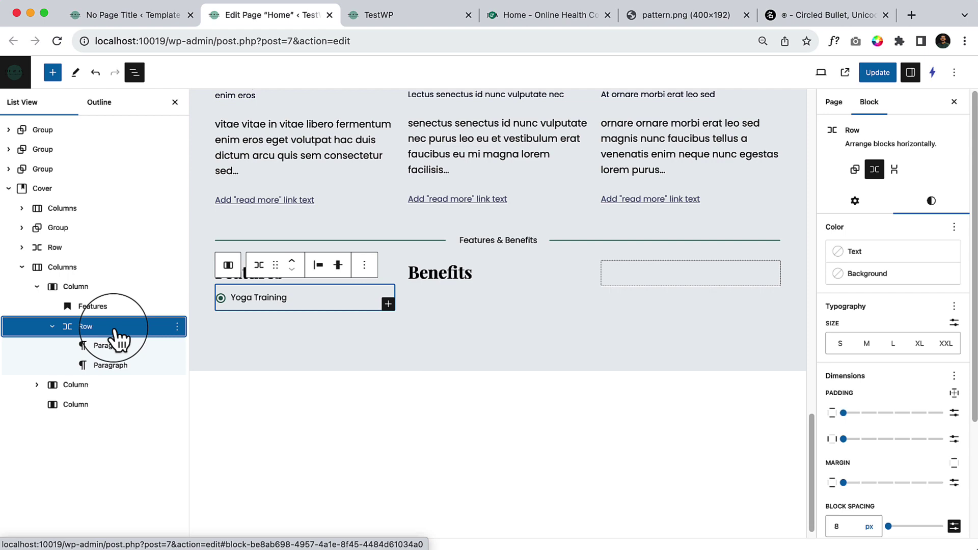
pyautogui.press('super+shift+d')
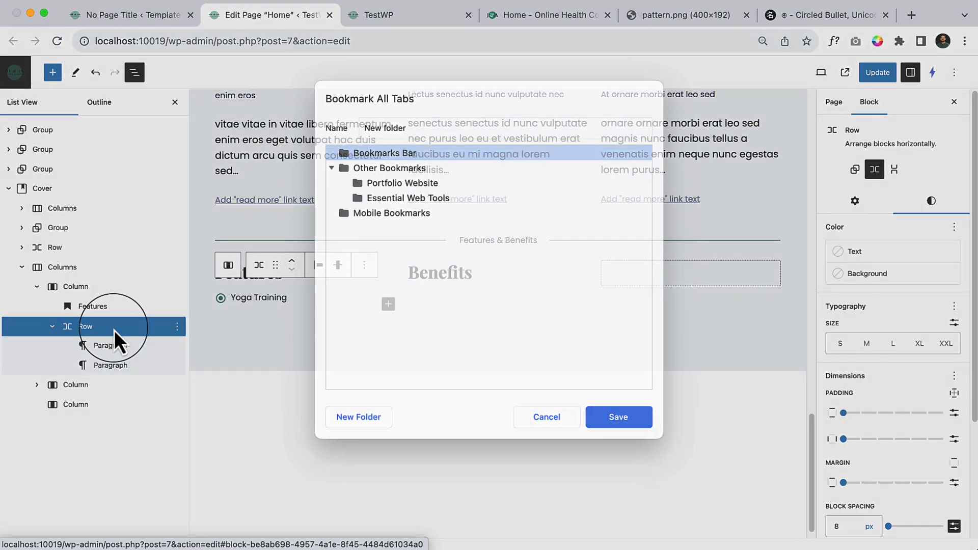
pyautogui.click(546, 432)
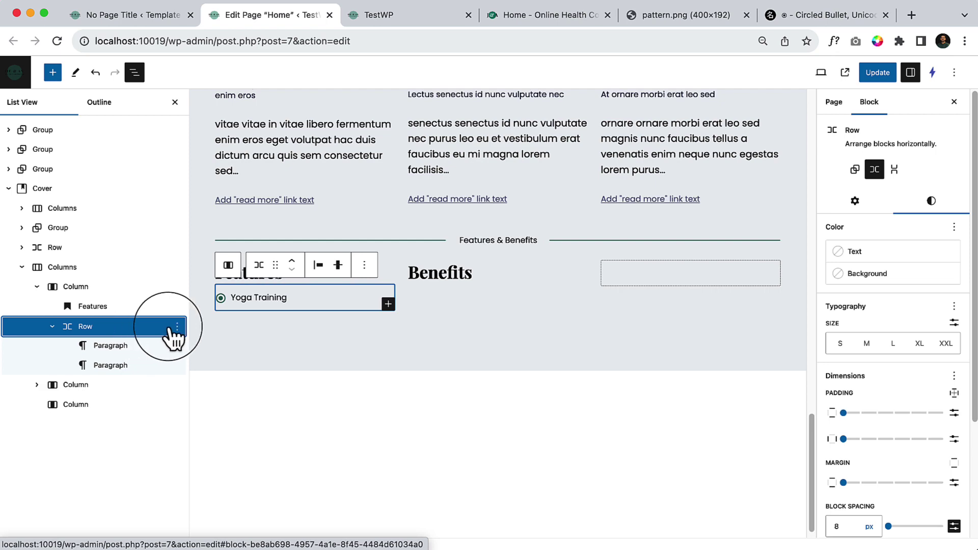
pyautogui.press('super+shift+d')
pyautogui.click(550, 432)
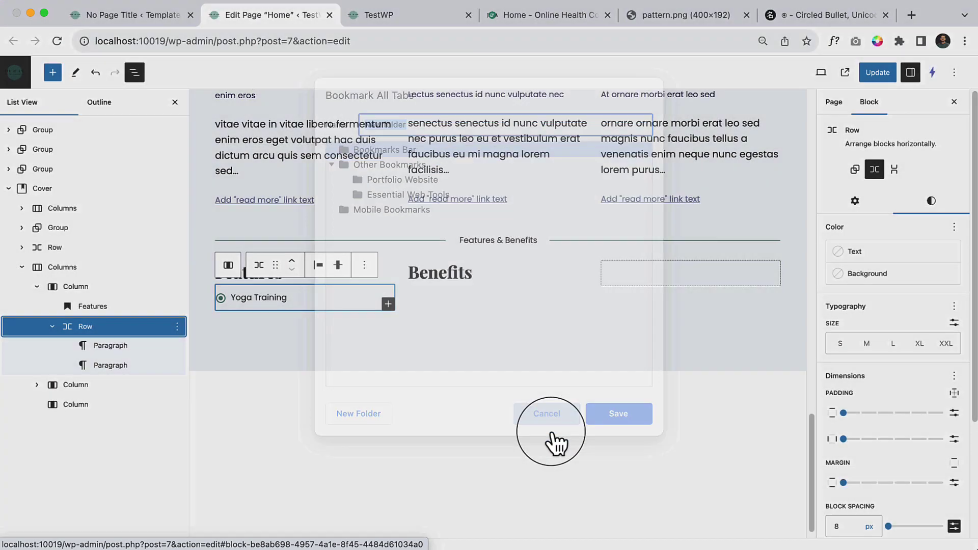
pyautogui.click(364, 266)
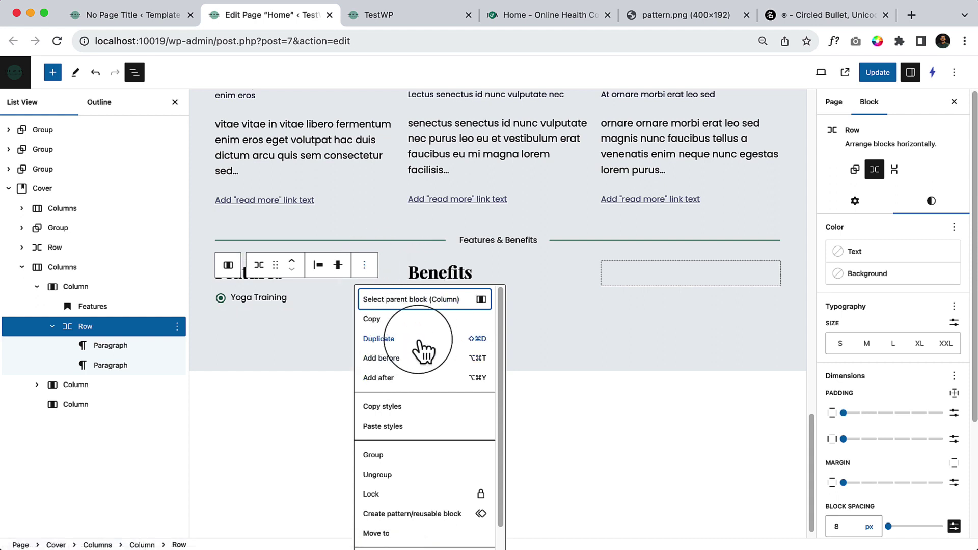
pyautogui.click(92, 327)
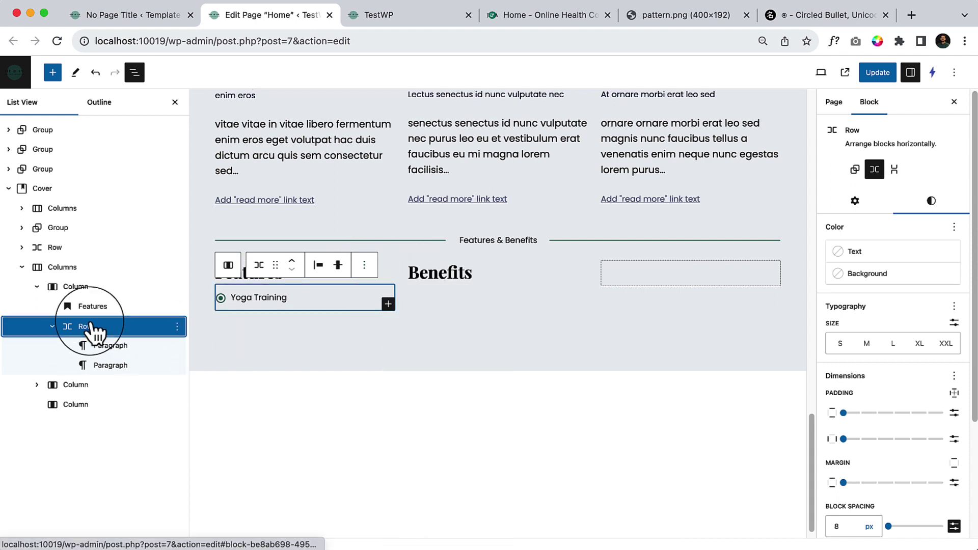
pyautogui.press('super+shift+d')
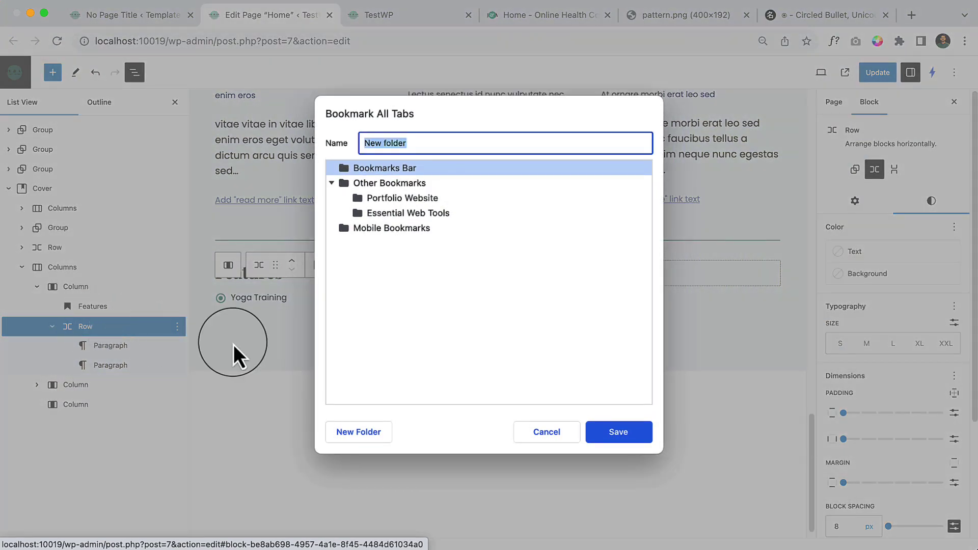
pyautogui.click(546, 425)
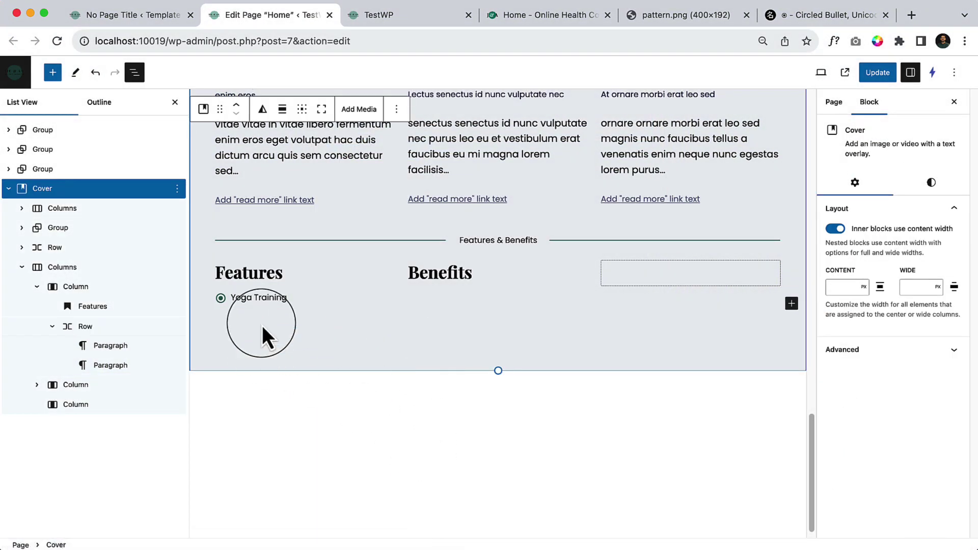
# Step: Duplicate the bullet Row twice from the ⋮ menu, giving three Yoga Training lines
pyautogui.click(112, 327)
pyautogui.click(364, 266)
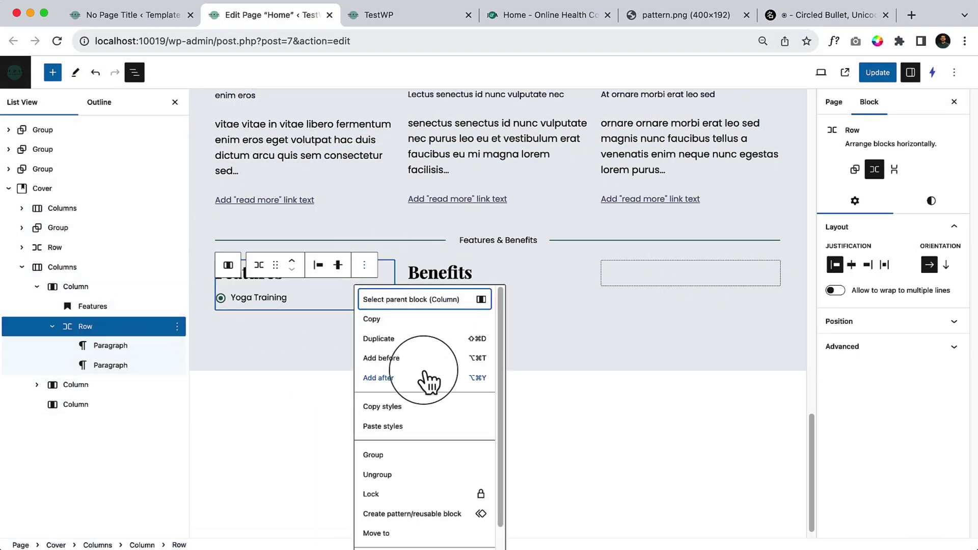
pyautogui.click(417, 351)
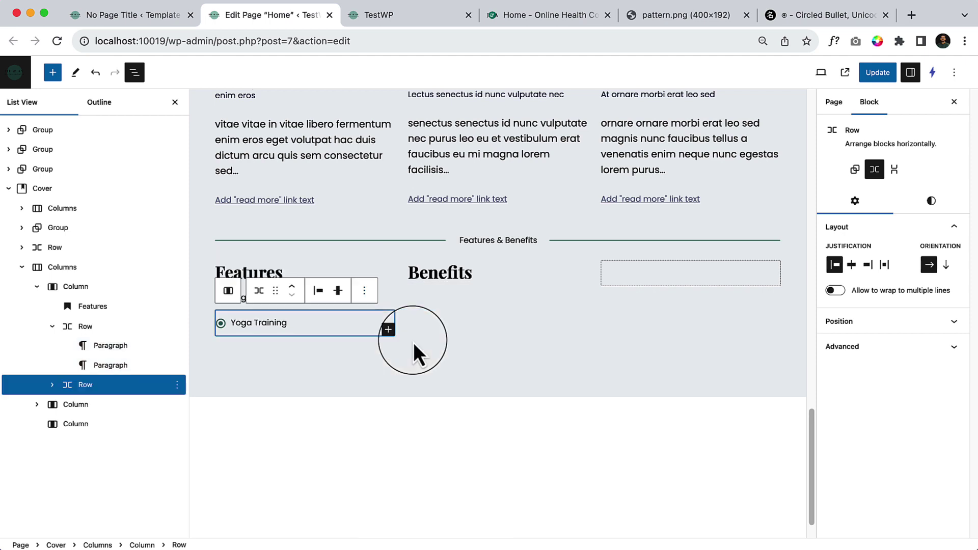
pyautogui.click(364, 301)
pyautogui.click(407, 365)
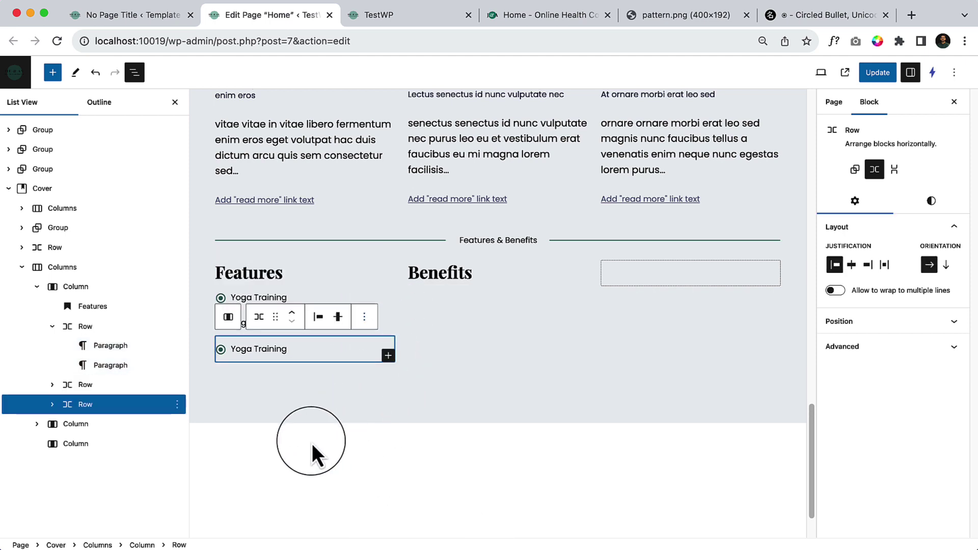
pyautogui.click(292, 466)
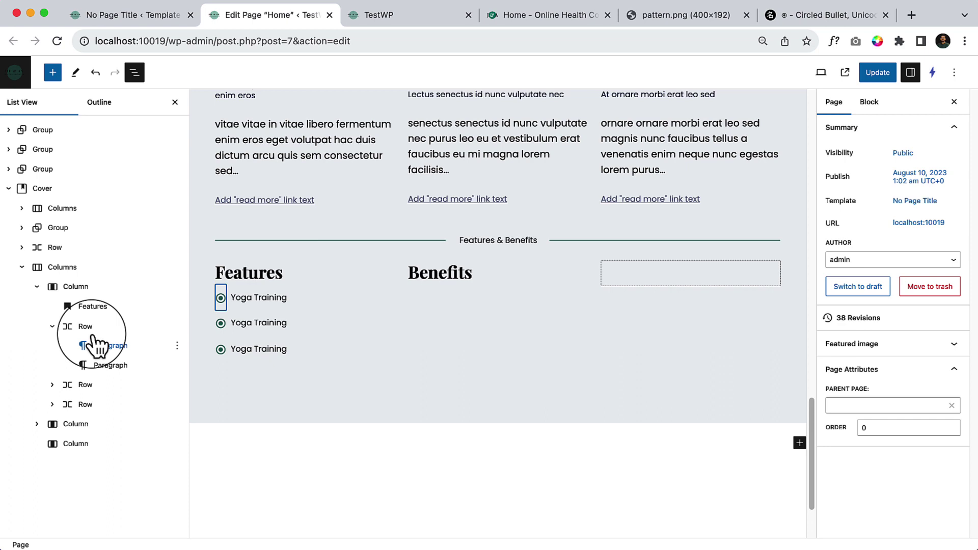
# Step: Drag the Features Column's block spacing down to 0
pyautogui.click(51, 327)
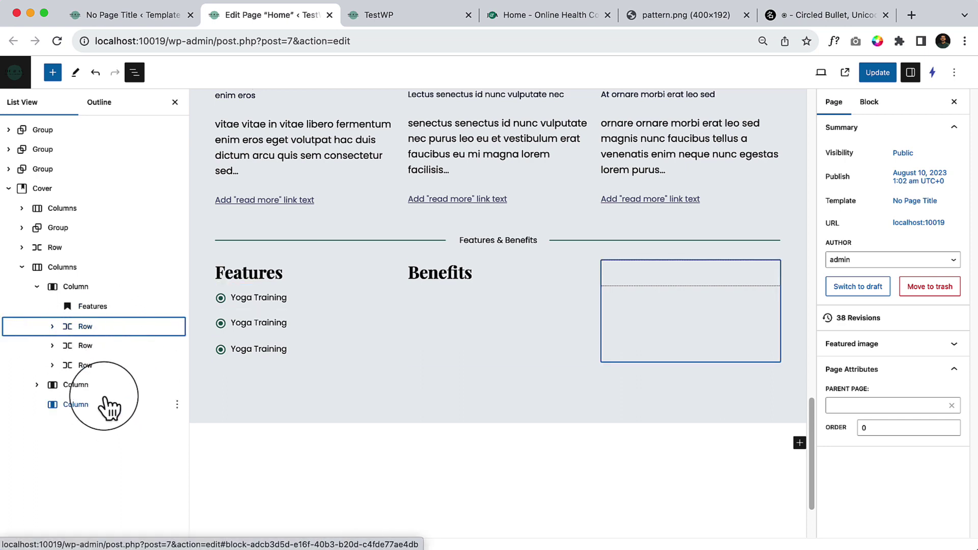
pyautogui.click(94, 289)
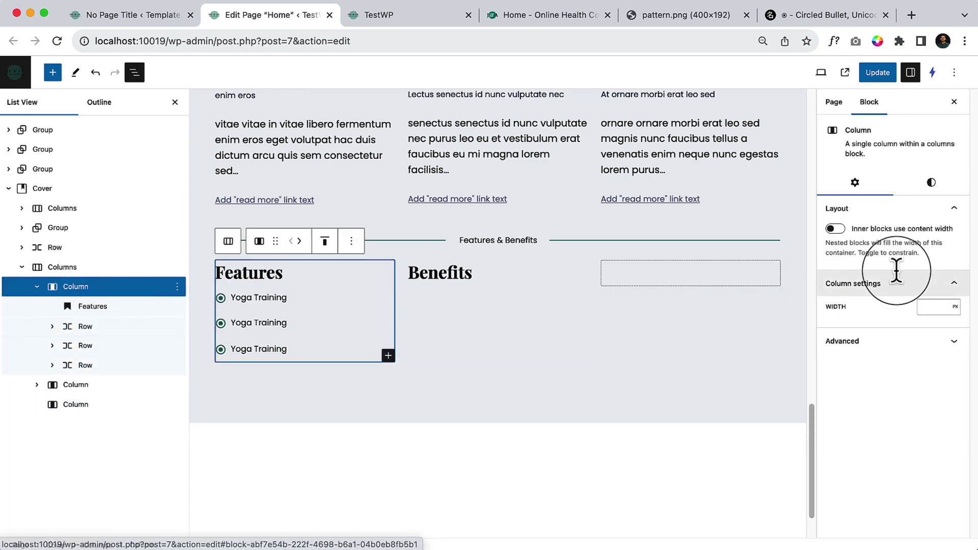
pyautogui.click(932, 182)
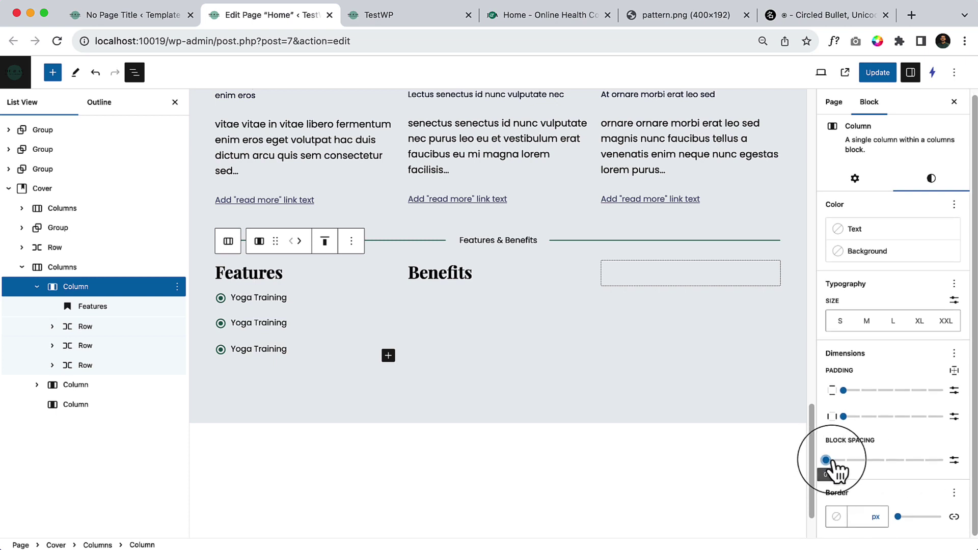
pyautogui.moveTo(826, 460)
pyautogui.mouseDown()
pyautogui.moveTo(856, 466)
pyautogui.moveTo(826, 461)
pyautogui.mouseUp()
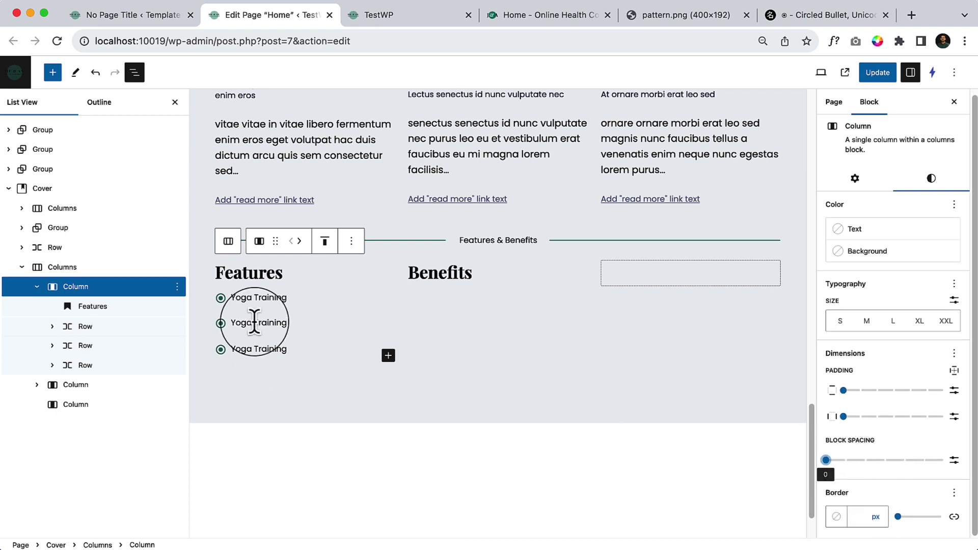
# Step: Copy 'Healthy Eating Habits' from the demo site into the second Features item
pyautogui.click(440, 14)
pyautogui.click(514, 16)
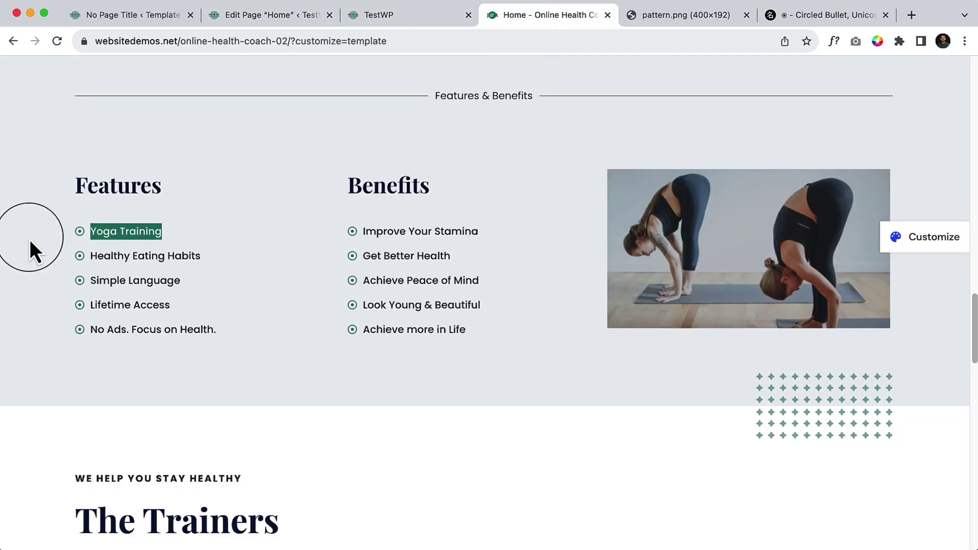
pyautogui.tripleClick(153, 259)
pyautogui.press('super+c')
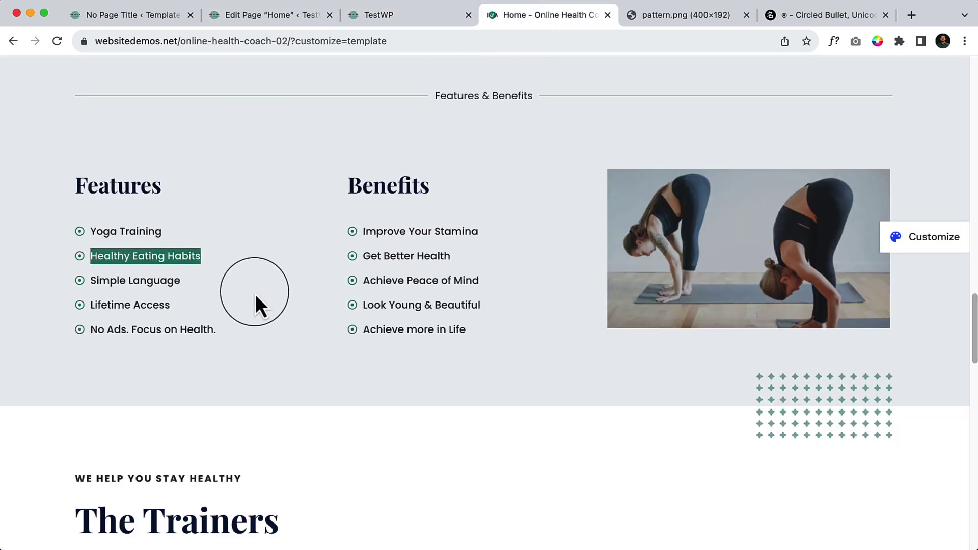
pyautogui.click(351, 15)
pyautogui.click(272, 16)
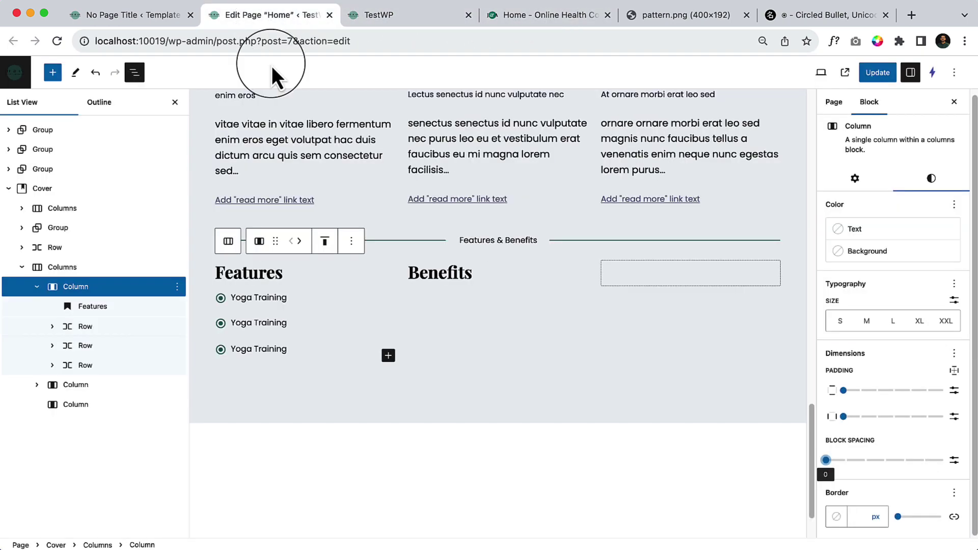
pyautogui.doubleClick(246, 323)
pyautogui.press('super+v')
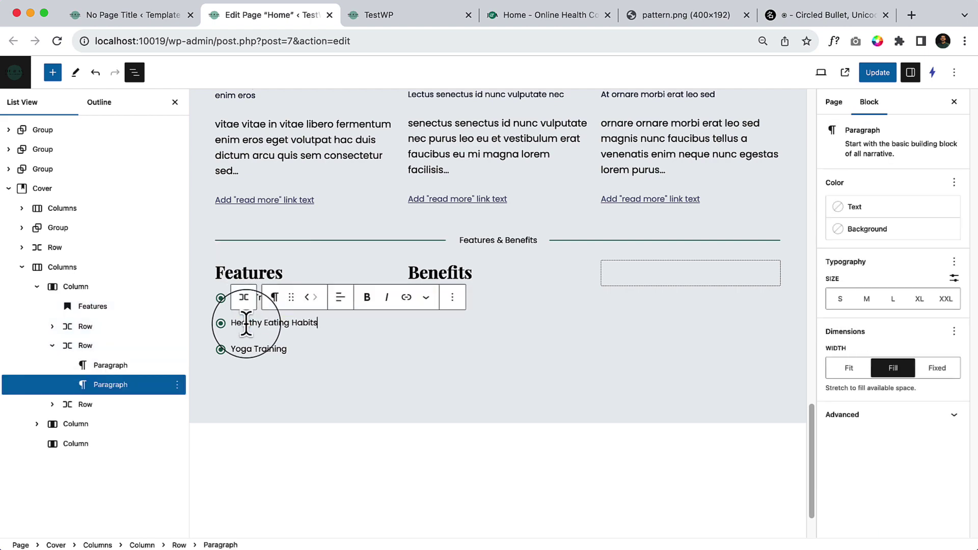
# Step: Paste 'Simple Language' into the third item and duplicate that row below
pyautogui.click(426, 12)
pyautogui.hotkey('ctrl', 'Tab')
pyautogui.tripleClick(138, 282)
pyautogui.press('super+c')
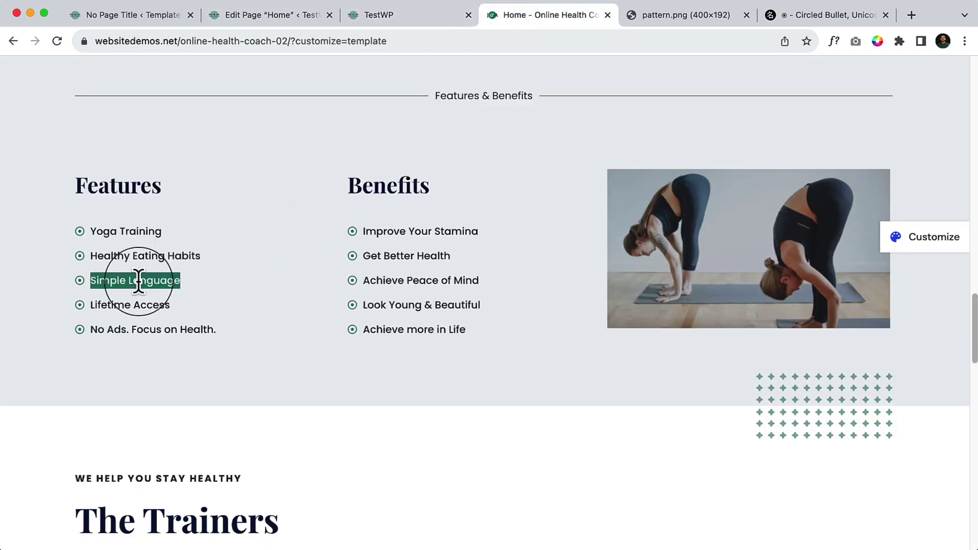
pyautogui.click(288, 16)
pyautogui.tripleClick(257, 347)
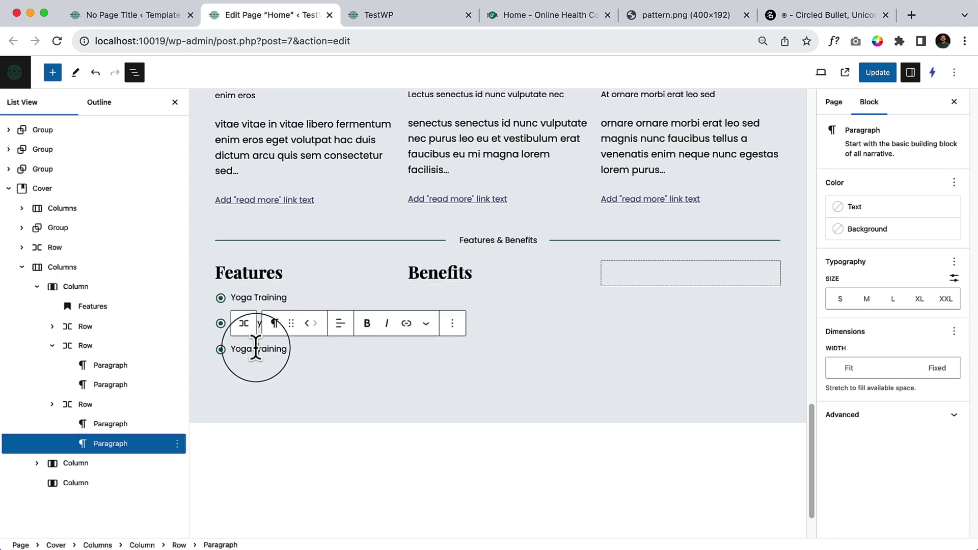
pyautogui.press('super+v')
pyautogui.click(112, 445)
pyautogui.click(118, 406)
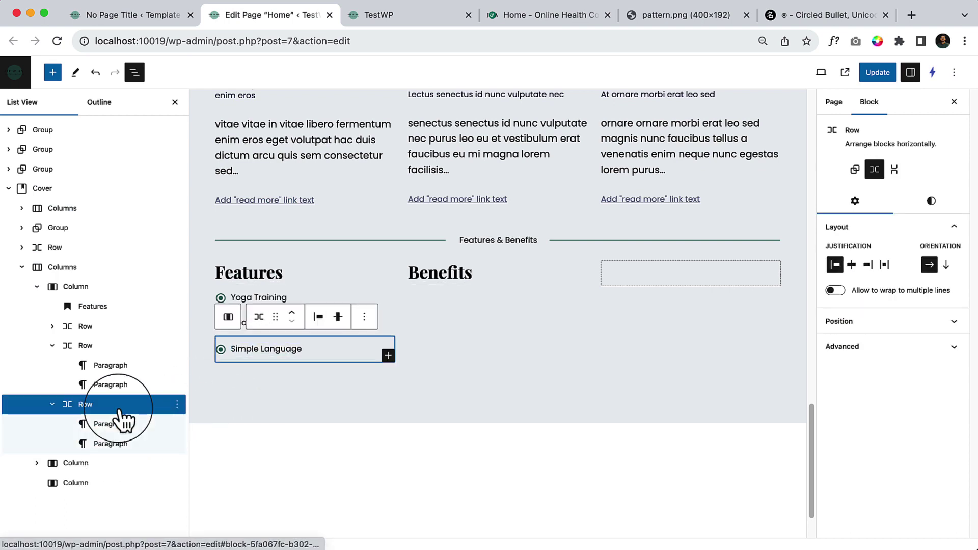
pyautogui.click(364, 316)
pyautogui.click(414, 109)
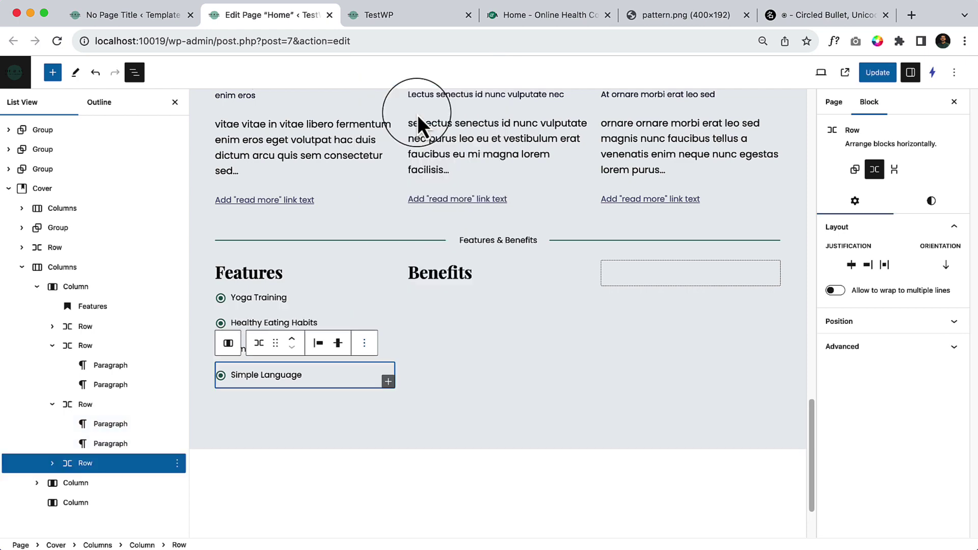
# Step: Put 'Lifetime Access' into the fourth item and duplicate that row
pyautogui.click(518, 18)
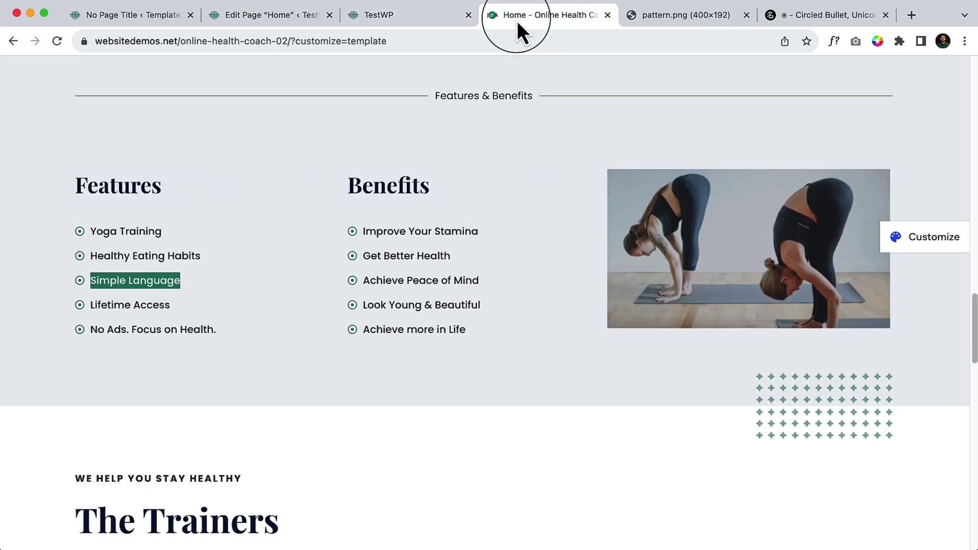
pyautogui.tripleClick(161, 304)
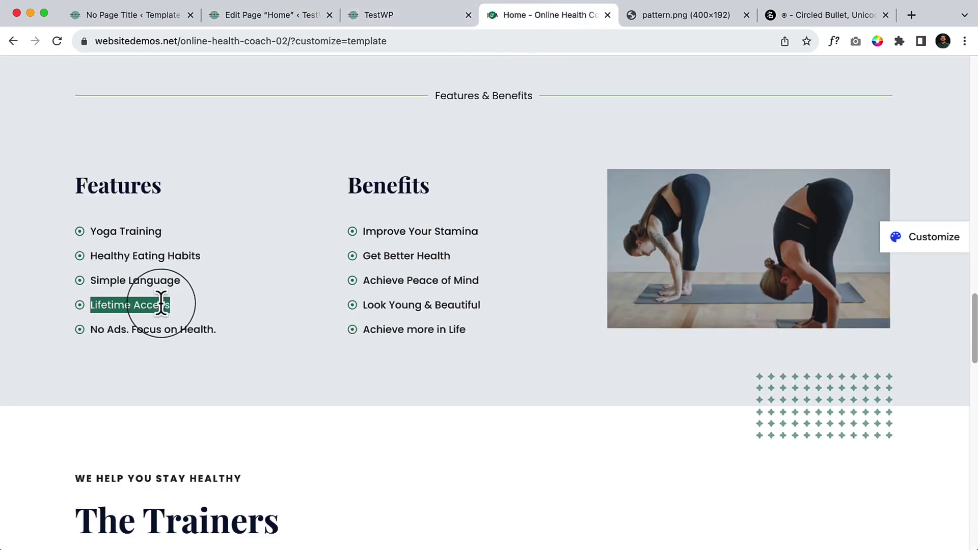
pyautogui.click(283, 4)
pyautogui.doubleClick(269, 375)
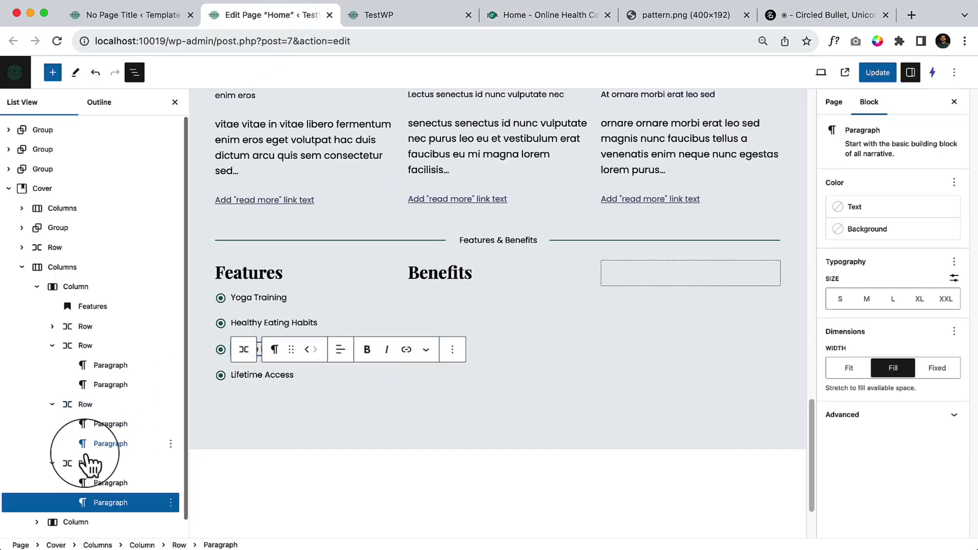
pyautogui.click(128, 463)
pyautogui.click(365, 345)
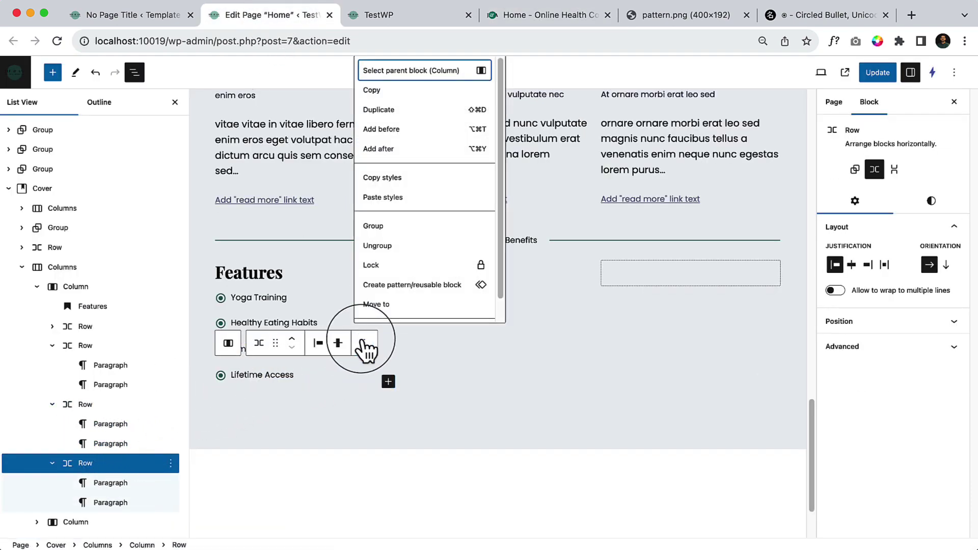
pyautogui.click(435, 109)
# Step: Copy 'No Ads. Focus on Health.' from the demo site
pyautogui.click(515, 14)
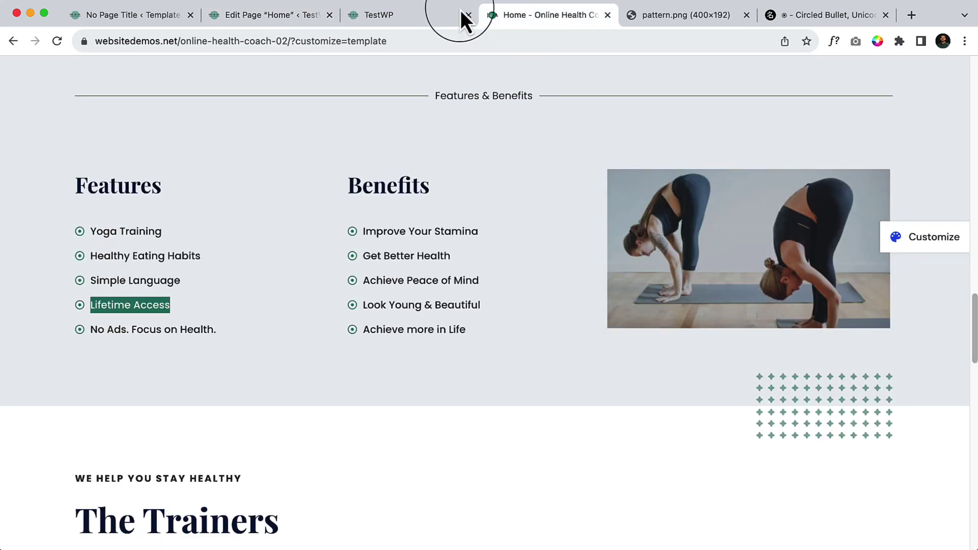
pyautogui.tripleClick(154, 330)
pyautogui.hotkey('ctrl', 'c')
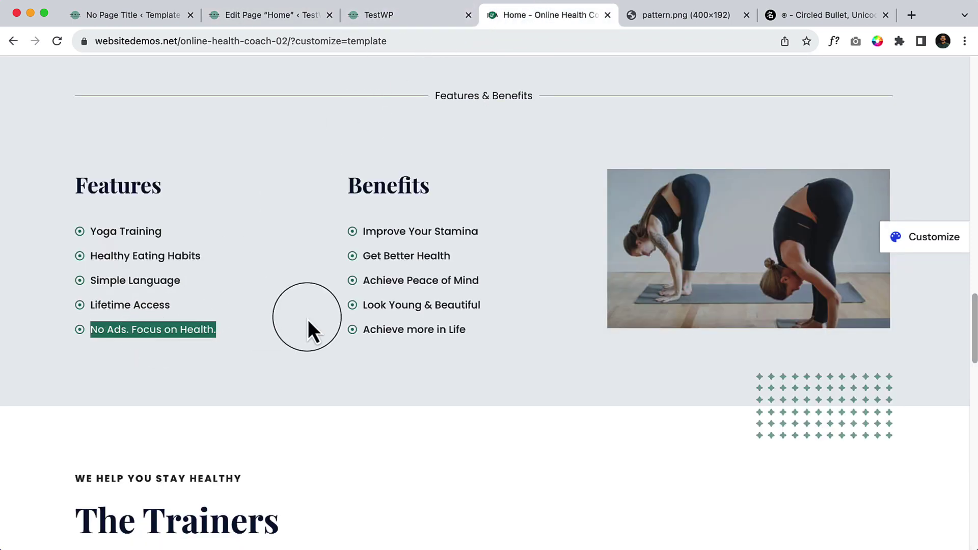
pyautogui.click(270, 14)
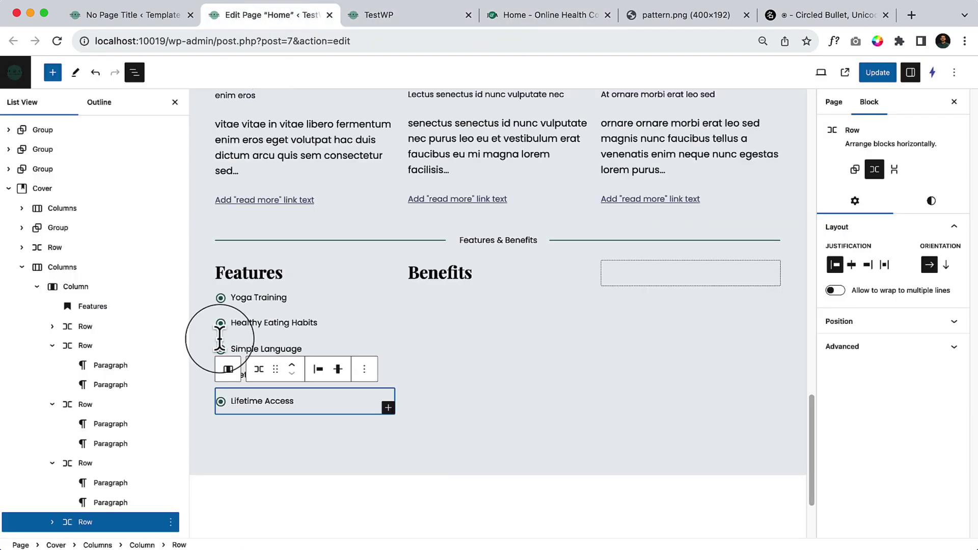
# Step: Paste 'No Ads. Focus on Health.' into the fifth Features item
pyautogui.tripleClick(257, 401)
pyautogui.hotkey('ctrl', 'v')
pyautogui.click(331, 451)
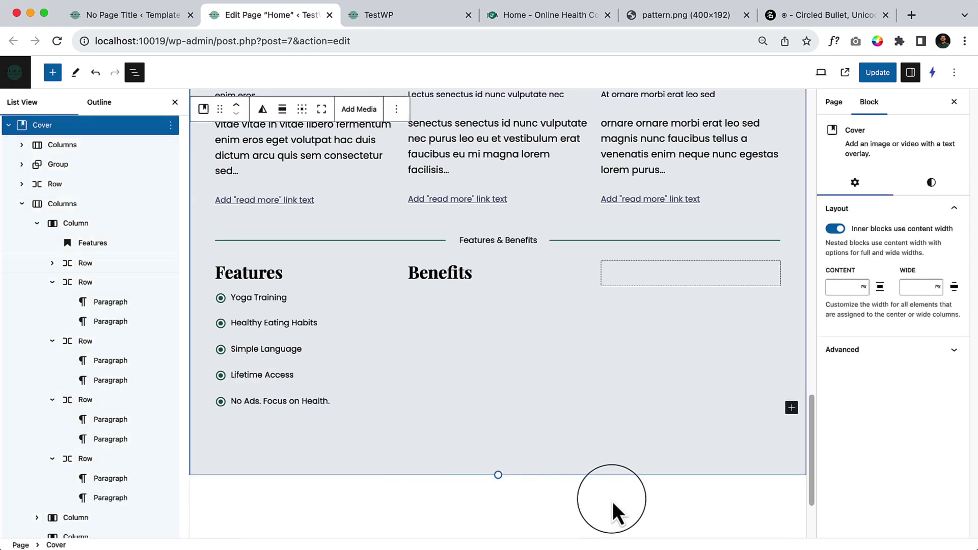
# Step: Duplicate the Features column from its actions menu
pyautogui.click(306, 275)
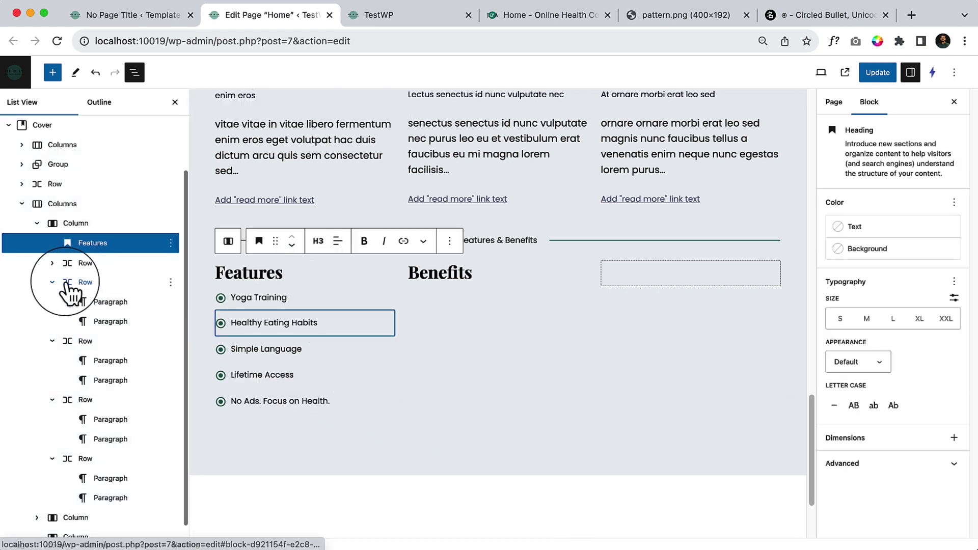
pyautogui.click(77, 225)
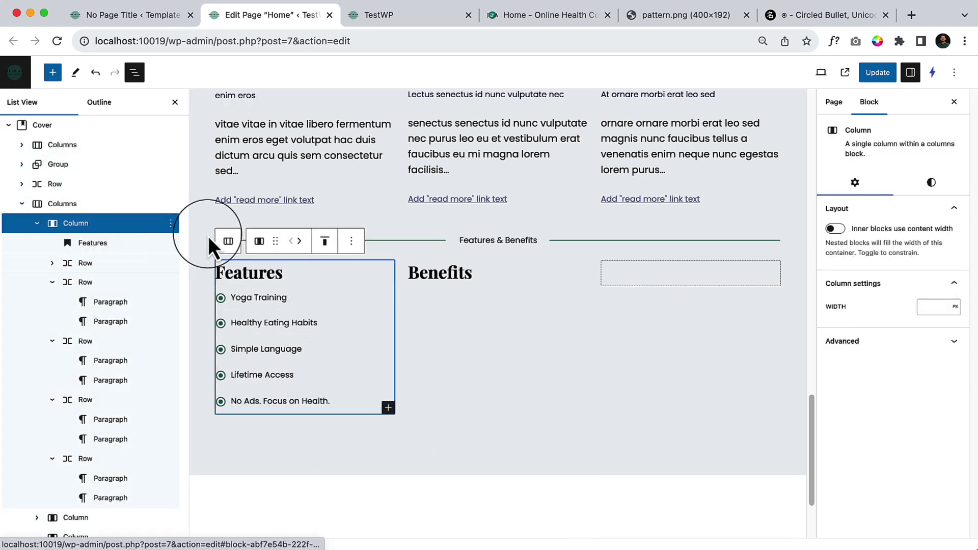
pyautogui.rightClick(105, 226)
pyautogui.press('Escape')
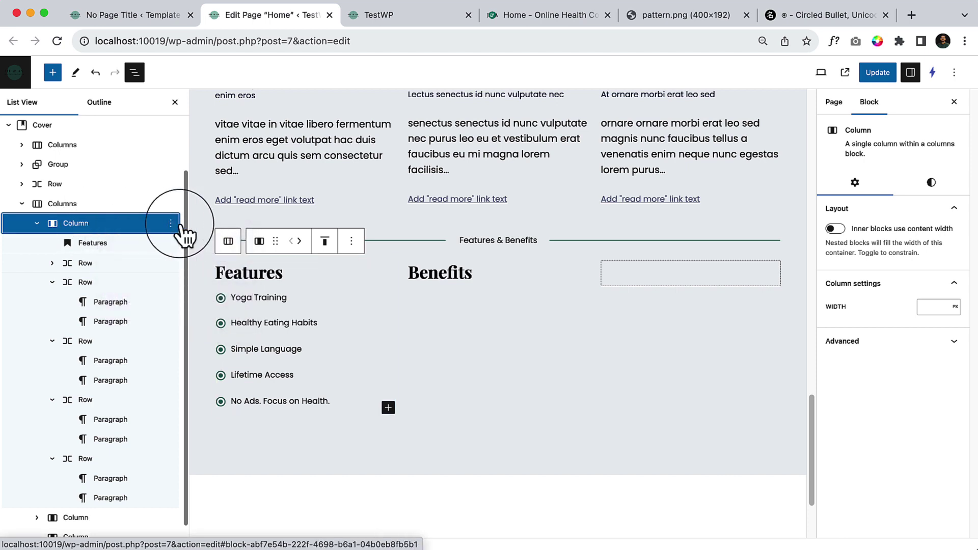
pyautogui.click(170, 224)
pyautogui.click(214, 288)
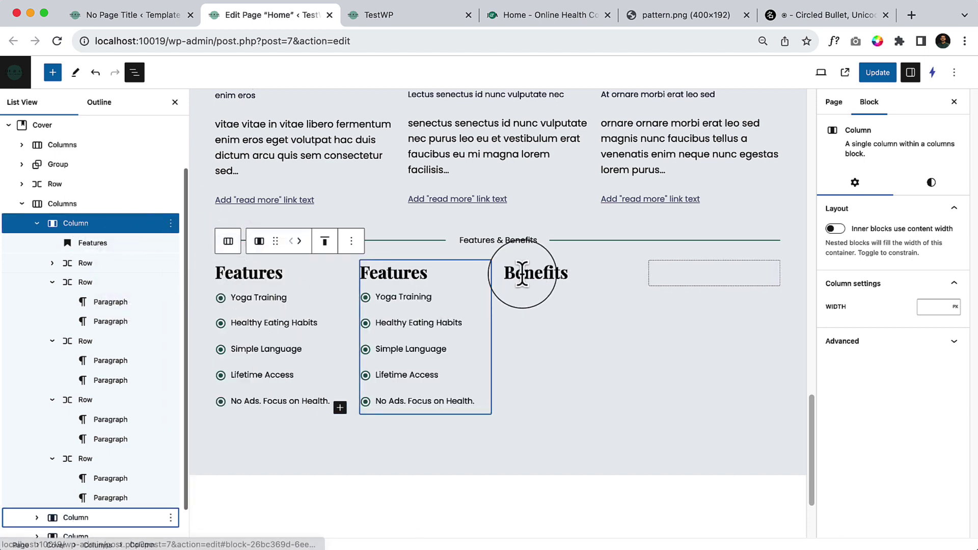
# Step: Rename the copied column's heading from Features to Benefits
pyautogui.click(553, 279)
pyautogui.click(444, 267)
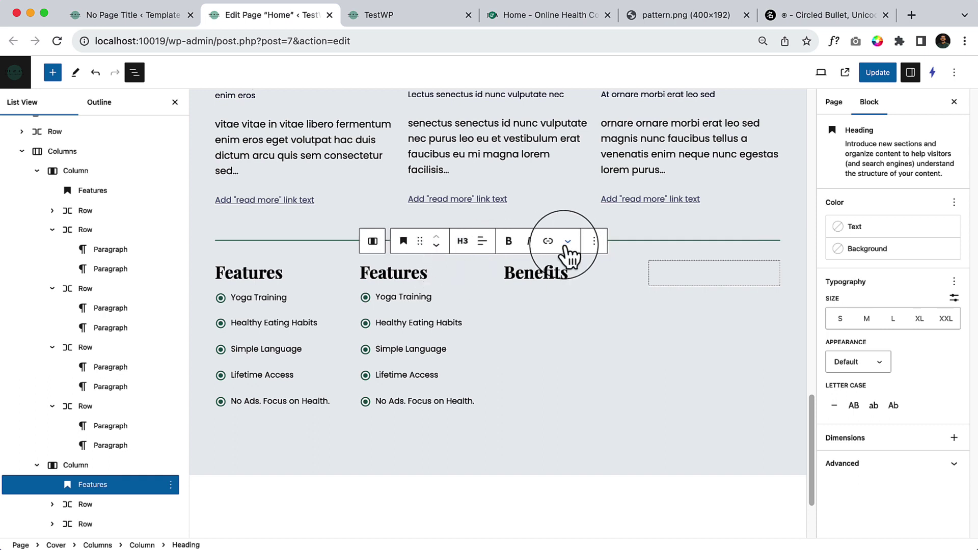
pyautogui.doubleClick(535, 275)
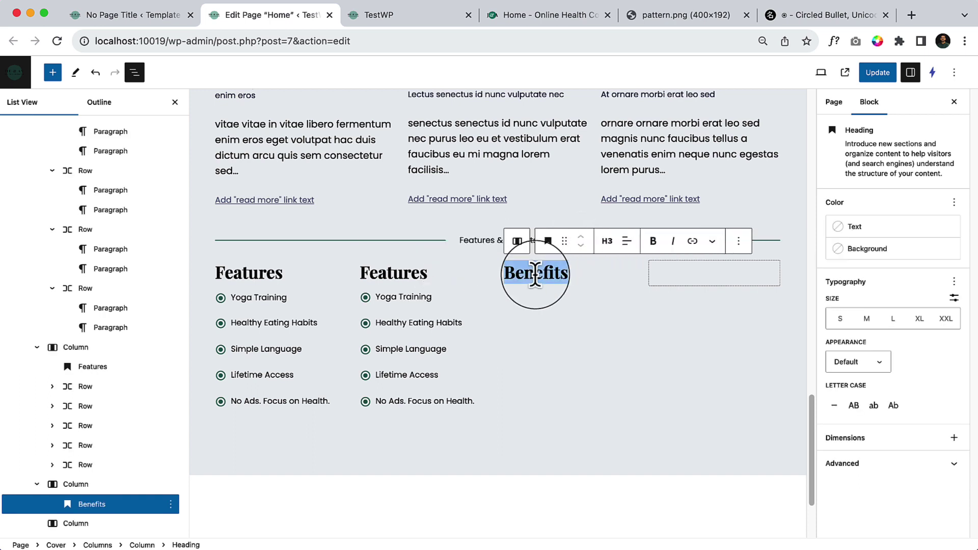
pyautogui.hotkey('ctrl', 'c')
pyautogui.doubleClick(401, 273)
pyautogui.hotkey('ctrl', 'v')
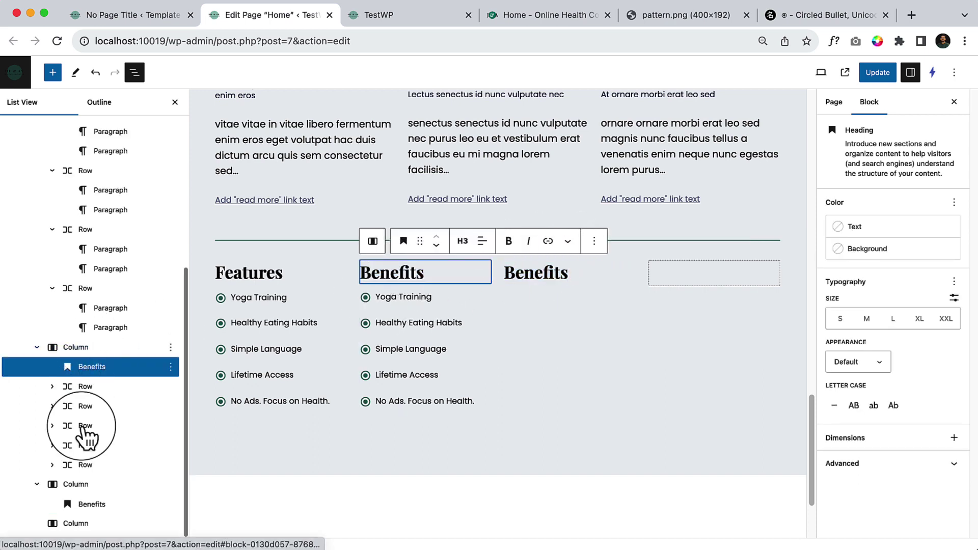
# Step: Delete the old Benefits column
pyautogui.click(94, 487)
pyautogui.click(170, 484)
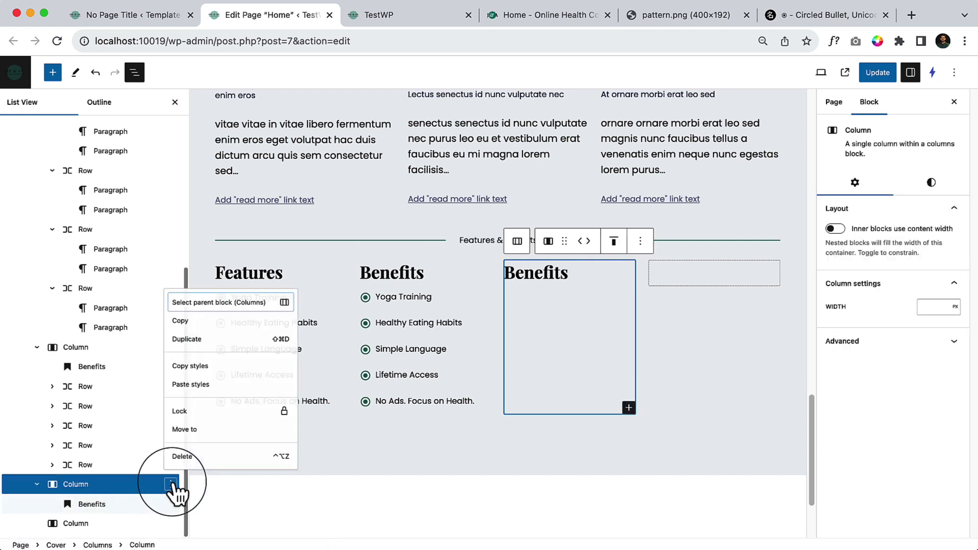
pyautogui.click(196, 459)
pyautogui.click(679, 301)
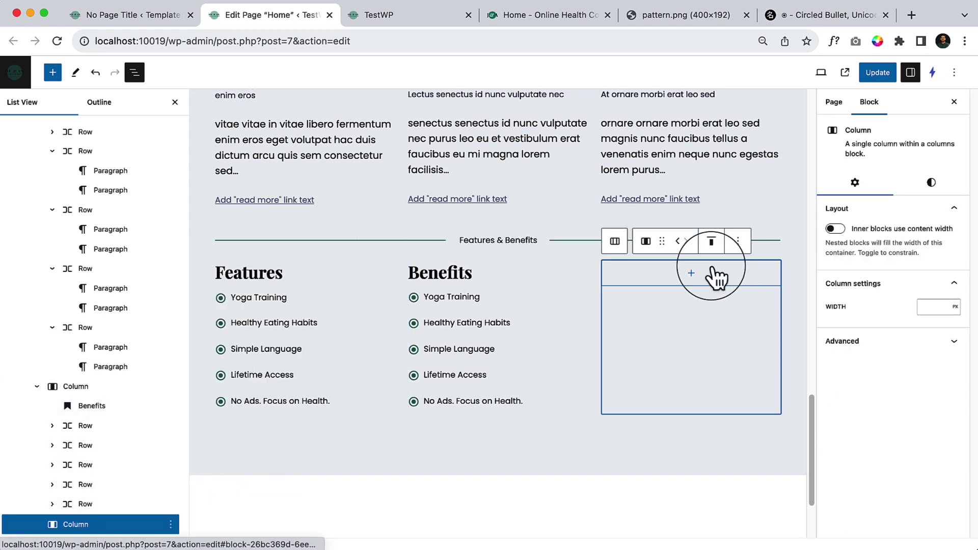
# Step: Update the page, then reload the live TestWP homepage at 100% zoom to view the lists
pyautogui.click(879, 78)
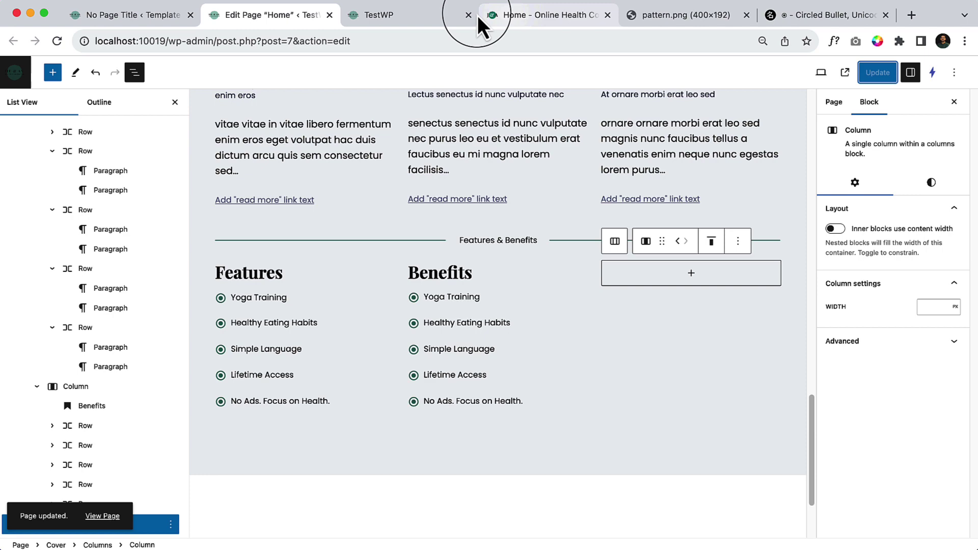
pyautogui.click(438, 15)
pyautogui.click(60, 42)
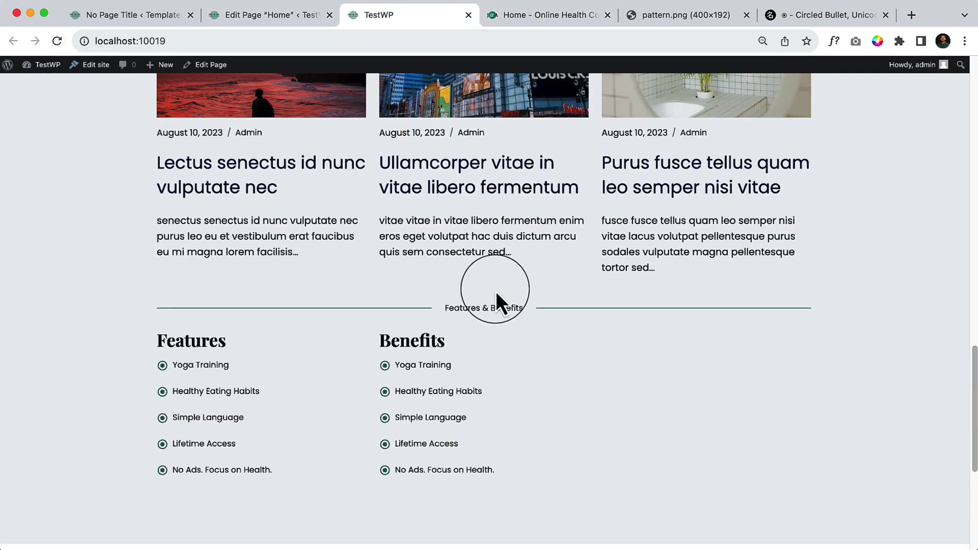
pyautogui.scroll(-5, 496, 300)
pyautogui.press('super+equal')
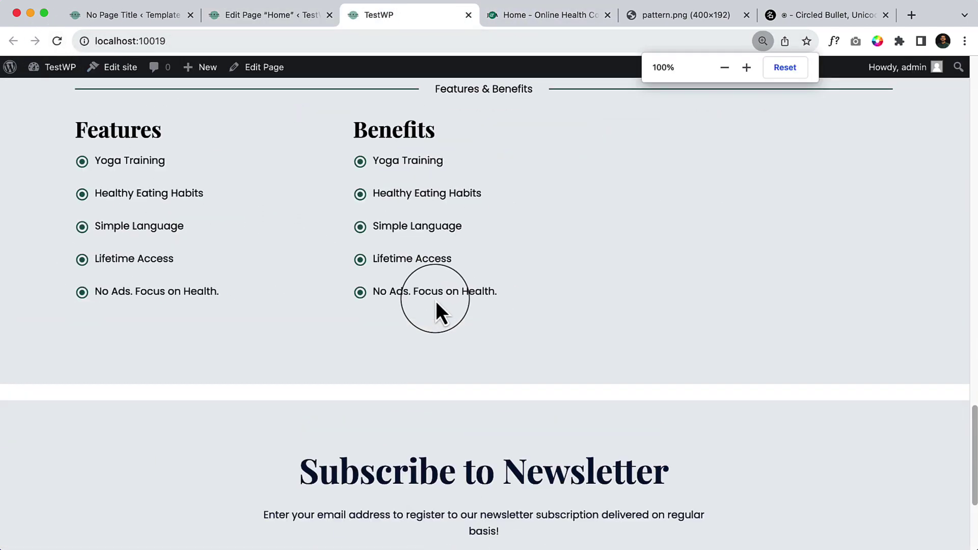
pyautogui.scroll(3, 435, 300)
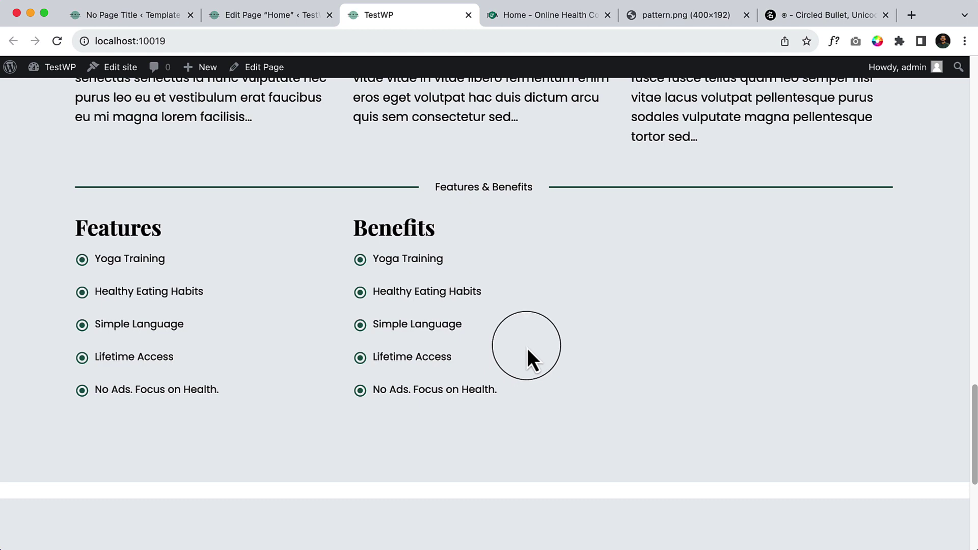
pyautogui.scroll(5, 554, 414)
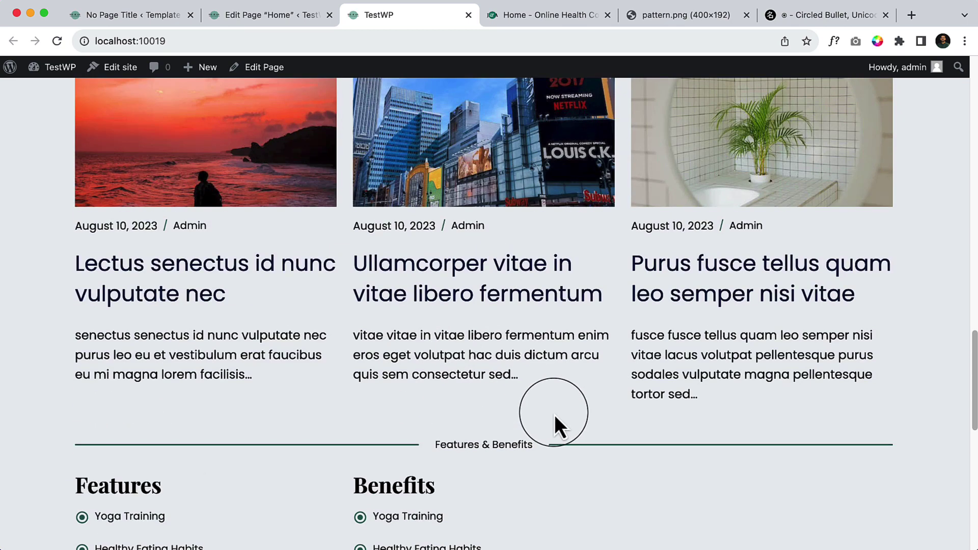
pyautogui.scroll(-5, 554, 415)
# Step: Inspect the bullet paragraph of a Yoga Training row in DevTools
pyautogui.rightClick(397, 274)
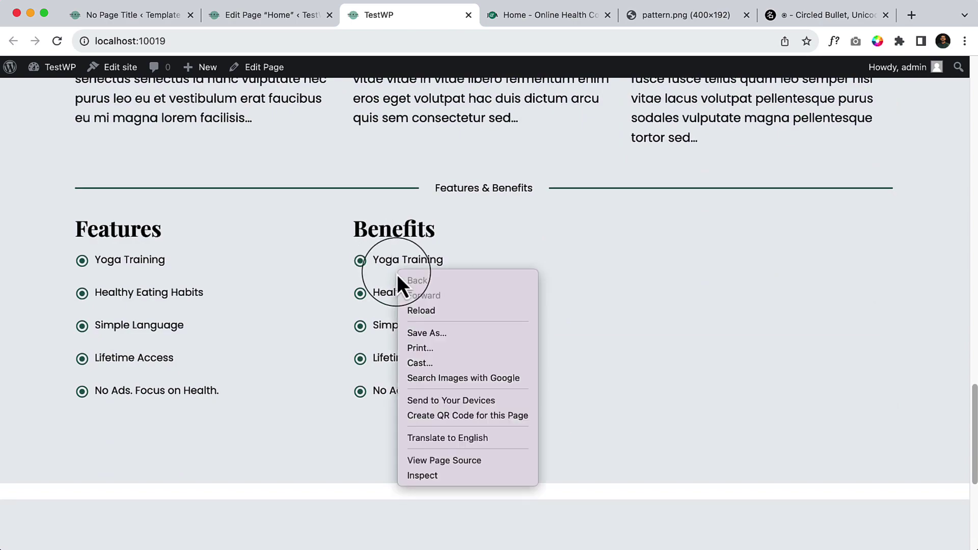
pyautogui.click(460, 476)
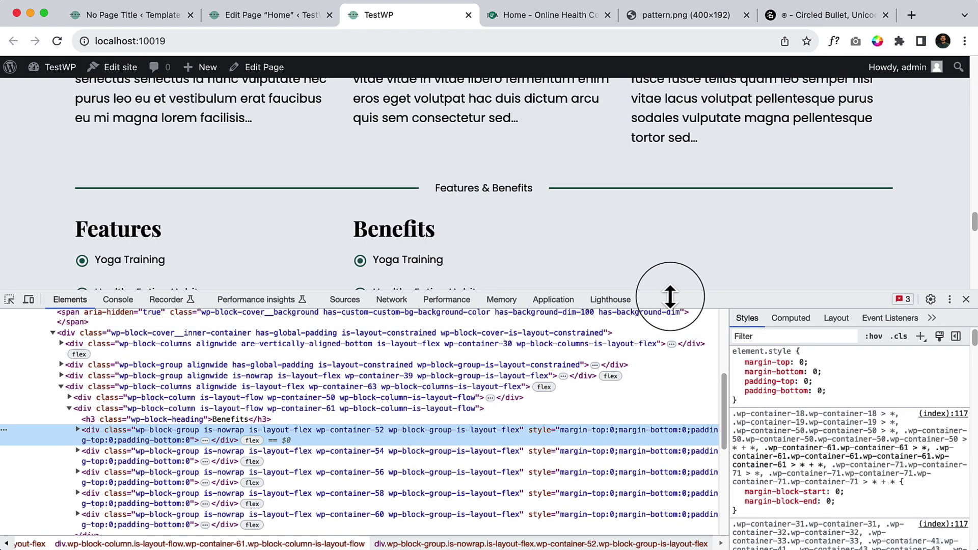
pyautogui.moveTo(697, 291); pyautogui.dragTo(694, 403)
pyautogui.scroll(-2, 114, 505)
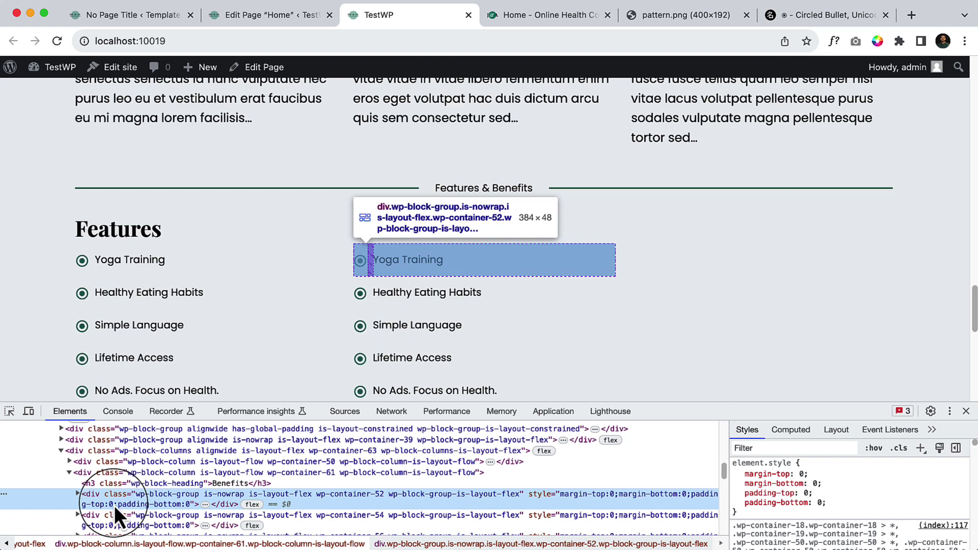
pyautogui.scroll(-2, 85, 495)
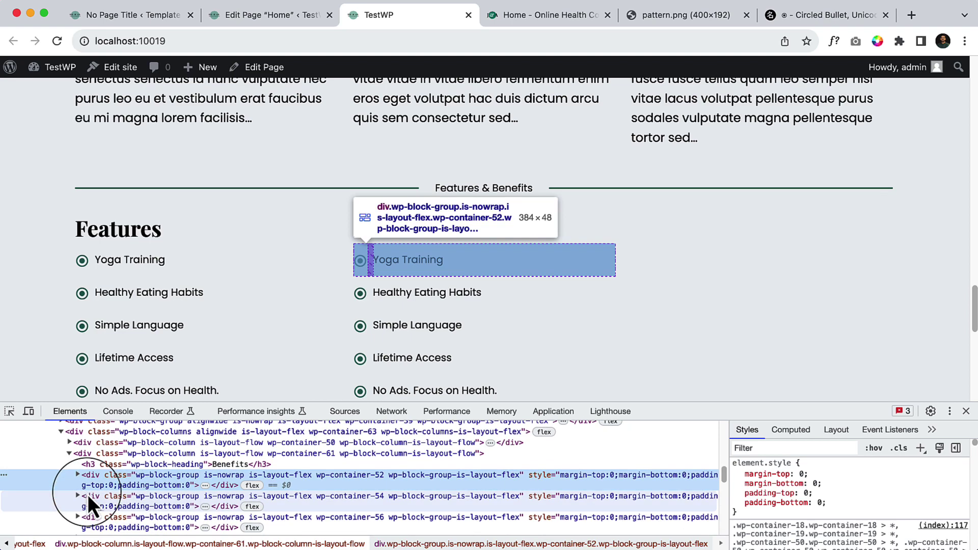
pyautogui.click(78, 475)
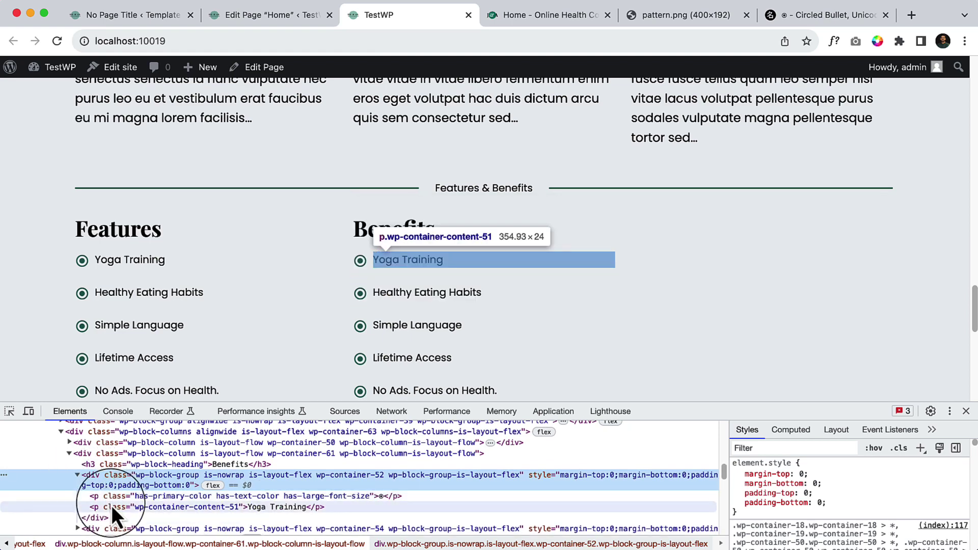
pyautogui.click(115, 496)
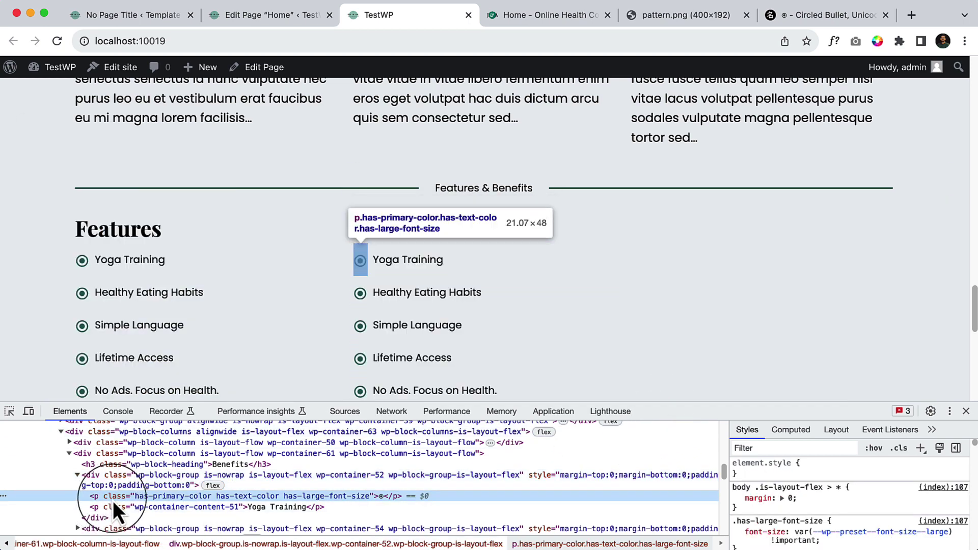
pyautogui.scroll(-1, 647, 324)
pyautogui.scroll(-1, 833, 507)
pyautogui.scroll(-3, 826, 518)
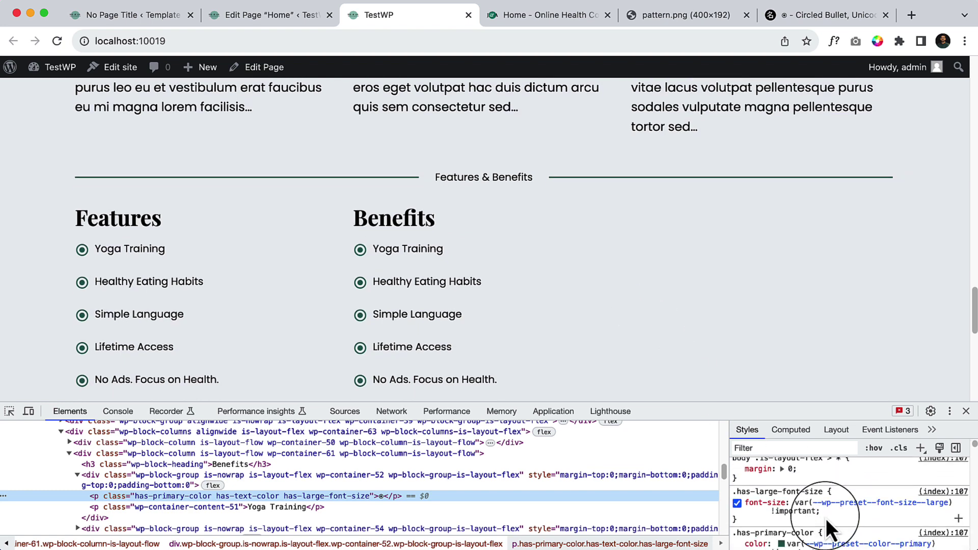
pyautogui.scroll(2, 826, 518)
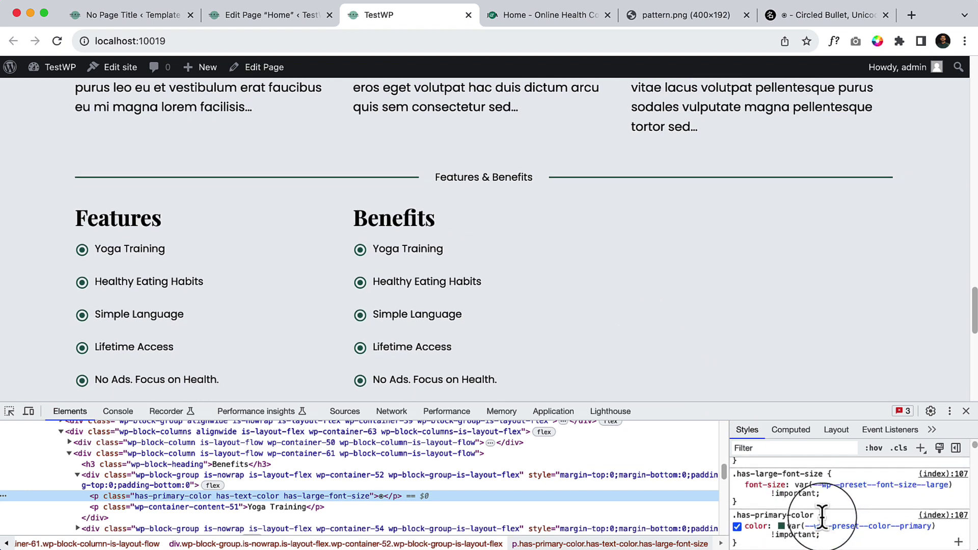
# Step: Add line-height: 0 to the .has-large-font-size rule, then close DevTools
pyautogui.click(754, 506)
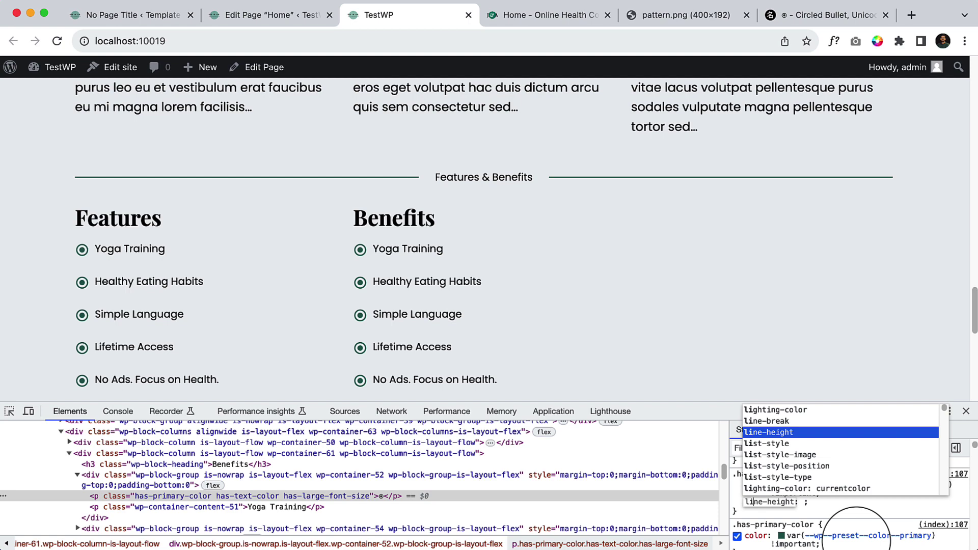
pyautogui.press('Tab')
pyautogui.write('0')
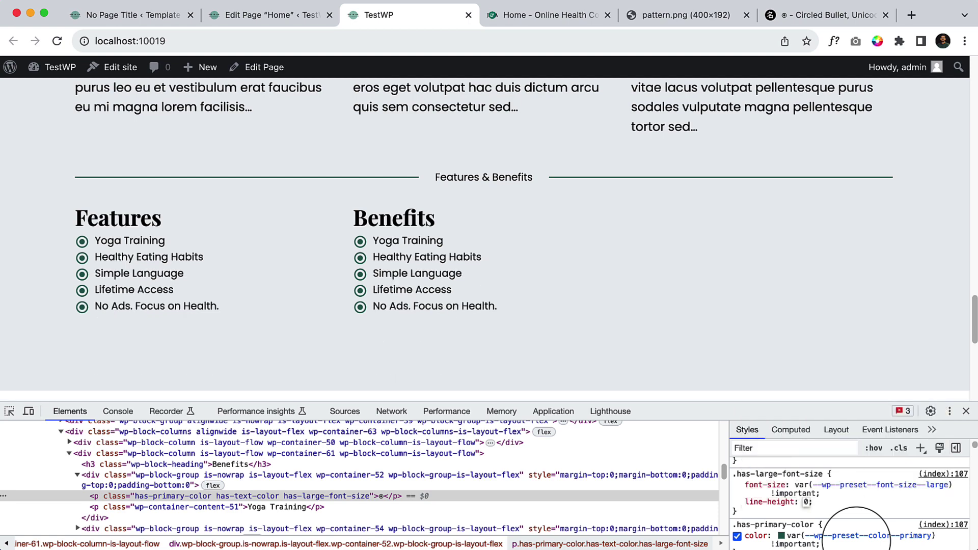
pyautogui.click(965, 411)
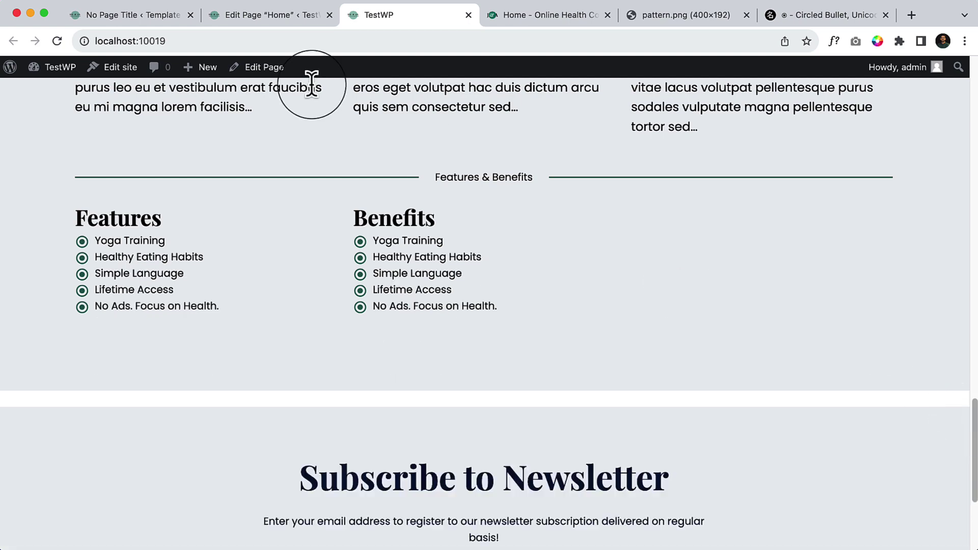
pyautogui.click(277, 16)
# Step: Enable Line height for the Yoga Training bullet in Features and set it to 0
pyautogui.click(274, 337)
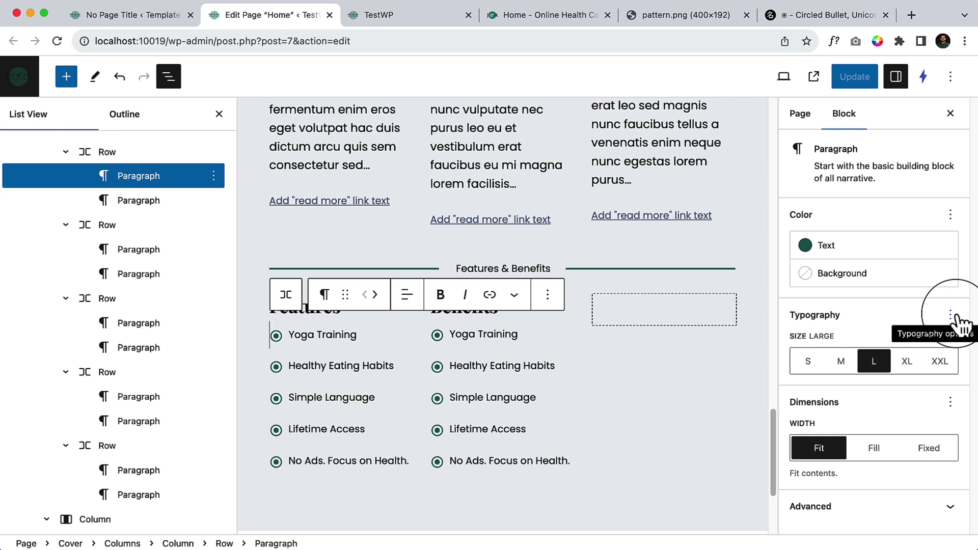
pyautogui.click(952, 315)
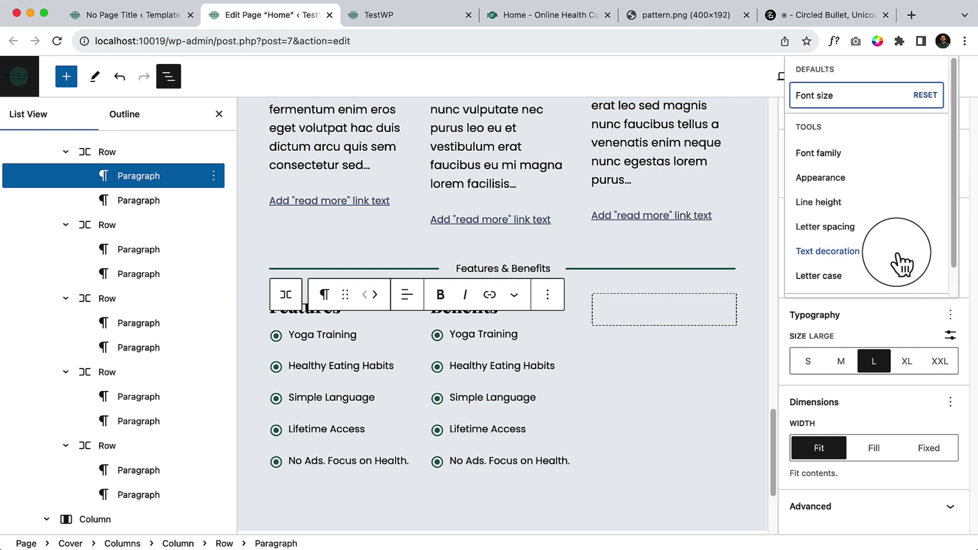
pyautogui.click(857, 214)
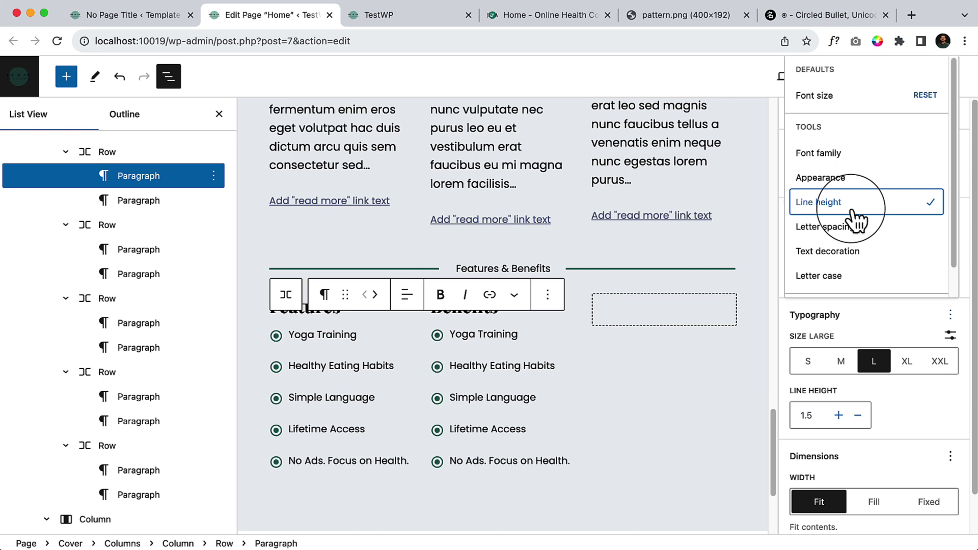
pyautogui.click(858, 415)
pyautogui.click(858, 415)
pyautogui.click(858, 415)
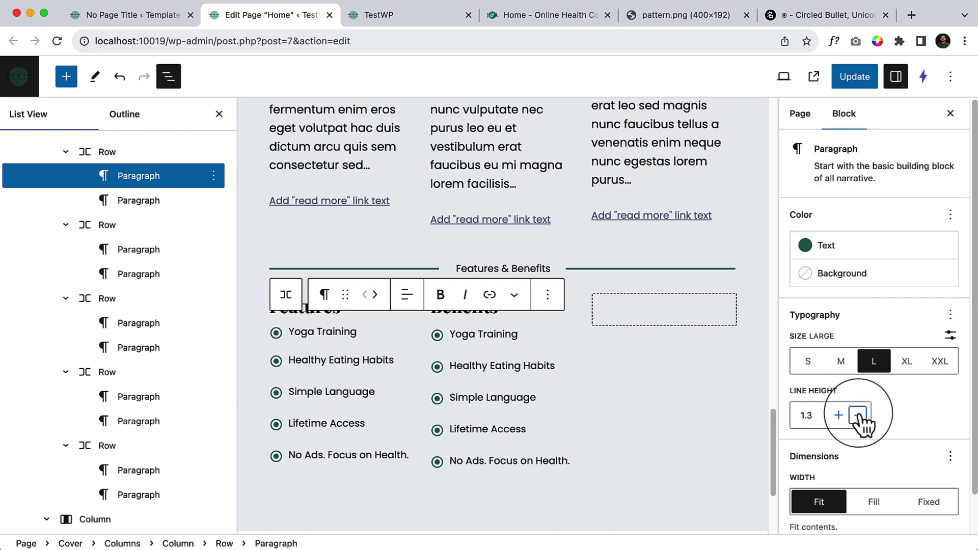
pyautogui.click(858, 415)
pyautogui.click(858, 415)
pyautogui.click(857, 415)
pyautogui.click(858, 416)
pyautogui.click(857, 415)
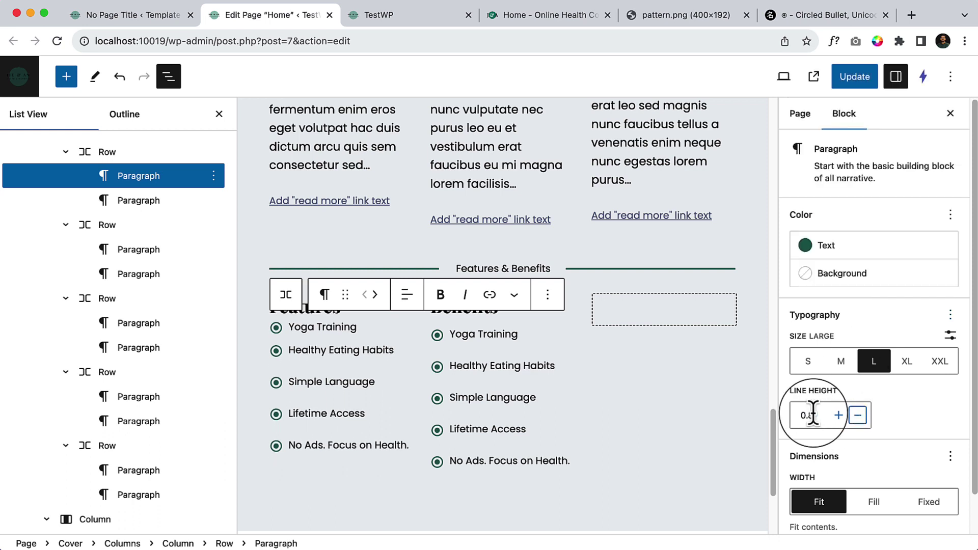
pyautogui.write('0')
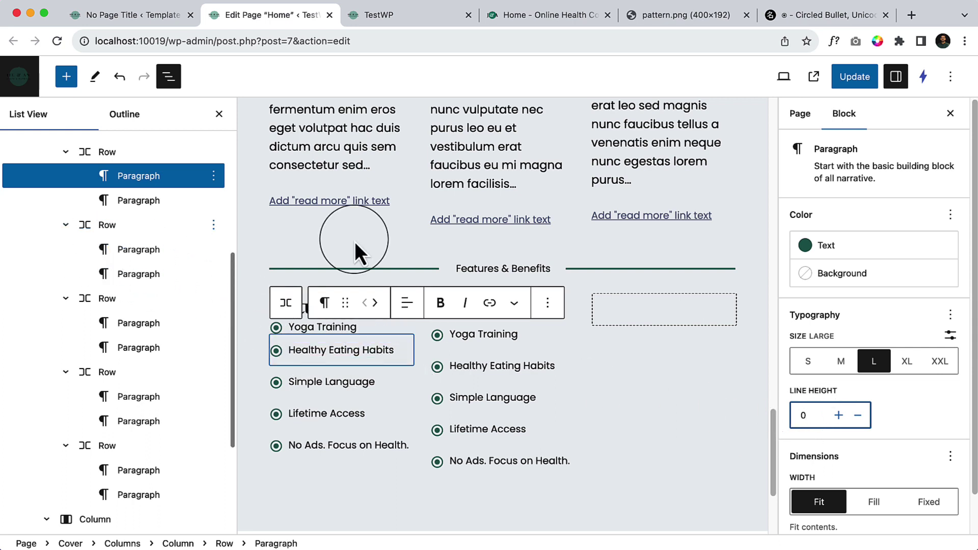
pyautogui.click(276, 351)
pyautogui.click(278, 393)
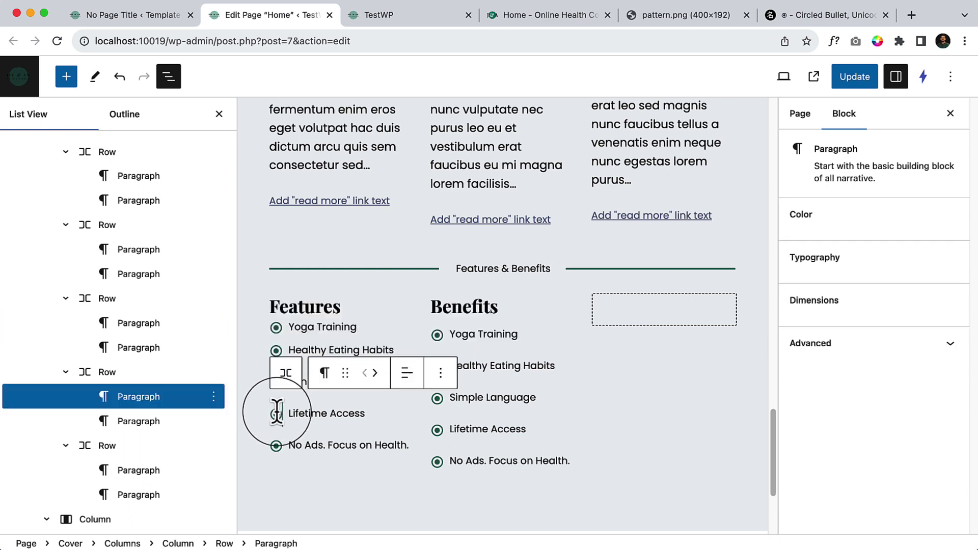
pyautogui.click(278, 334)
# Step: Copy the first Features bullet's styles and paste them onto the Healthy Eating Habits and Simple Language bullets
pyautogui.click(548, 303)
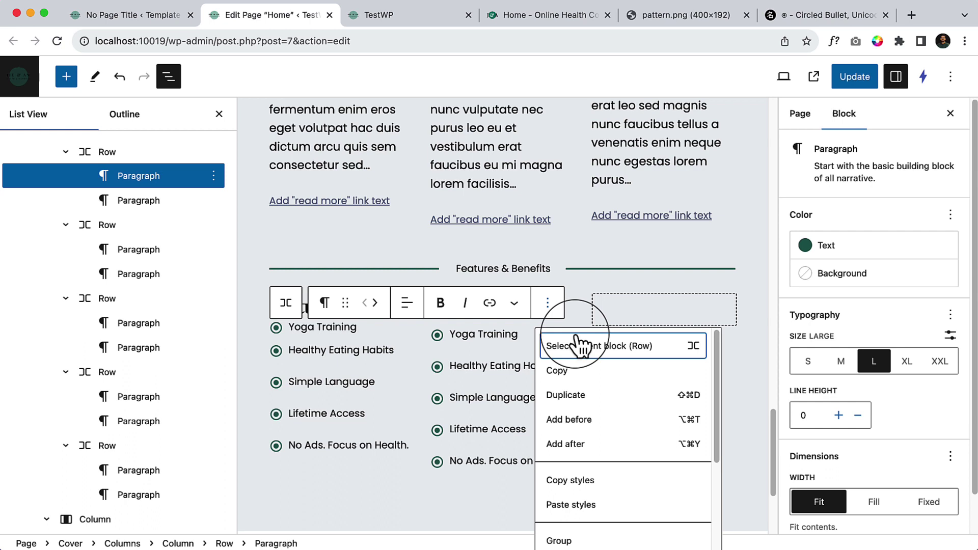
pyautogui.click(573, 482)
pyautogui.click(279, 352)
pyautogui.click(548, 309)
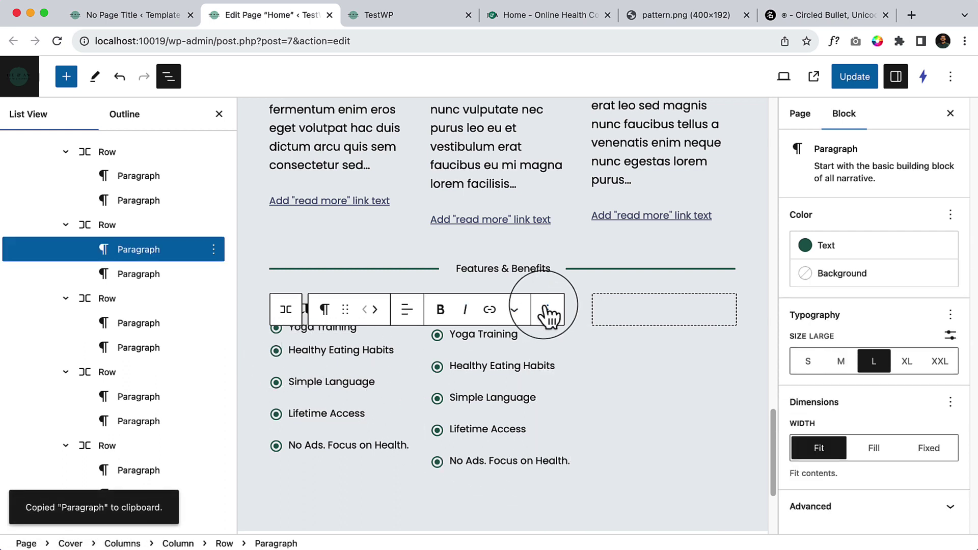
pyautogui.click(604, 233)
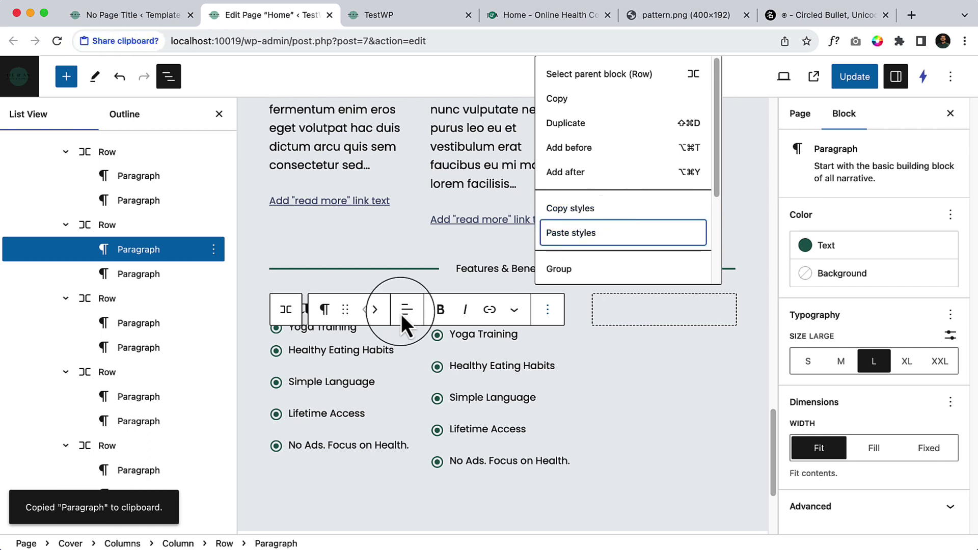
pyautogui.click(256, 119)
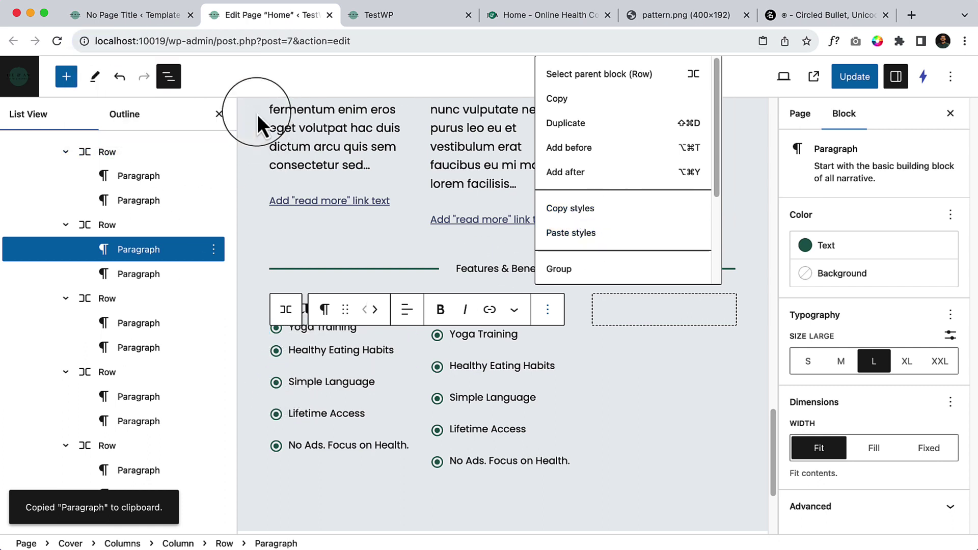
pyautogui.click(276, 368)
pyautogui.click(547, 324)
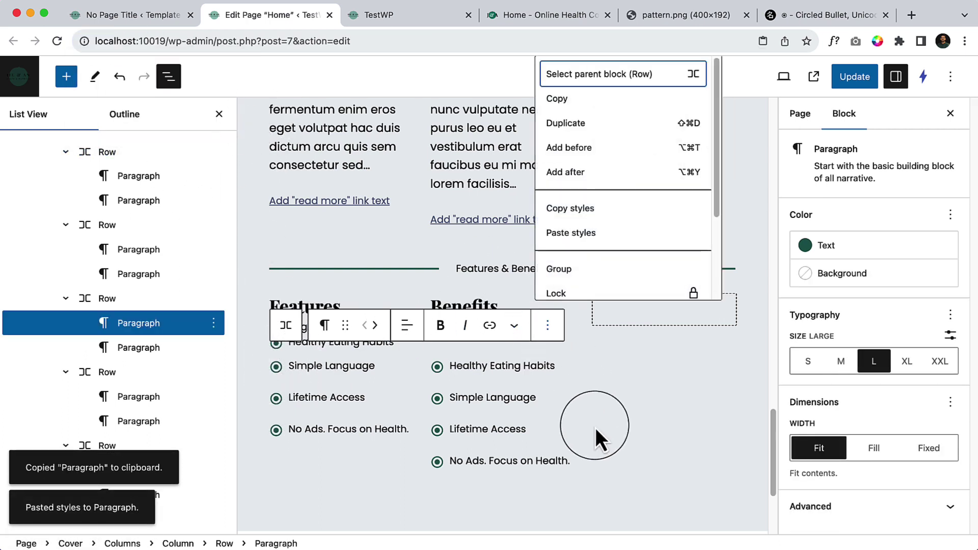
pyautogui.click(615, 244)
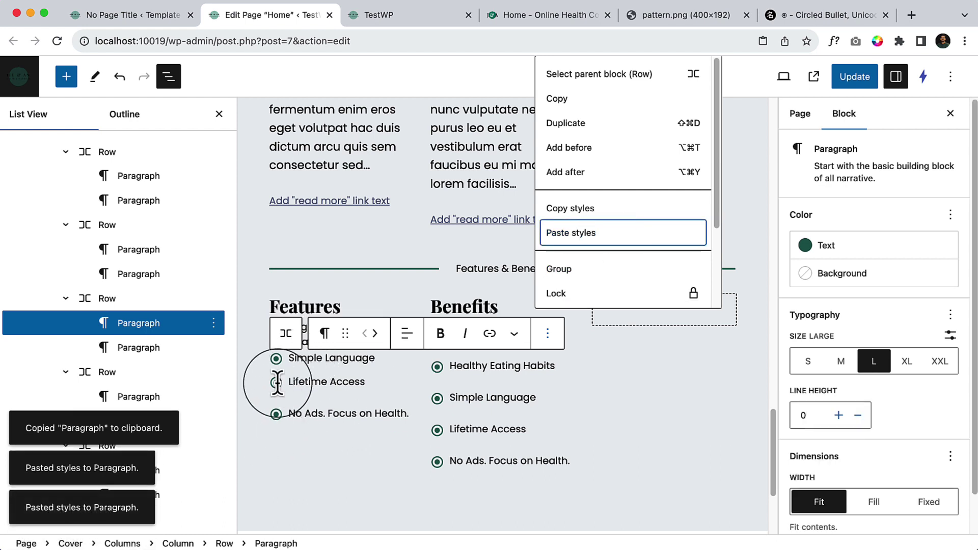
# Step: Paste the same styles onto the Lifetime Access and 'No Ads. Focus on Health.' bullets
pyautogui.click(277, 382)
pyautogui.click(547, 341)
pyautogui.scroll(-1, 617, 285)
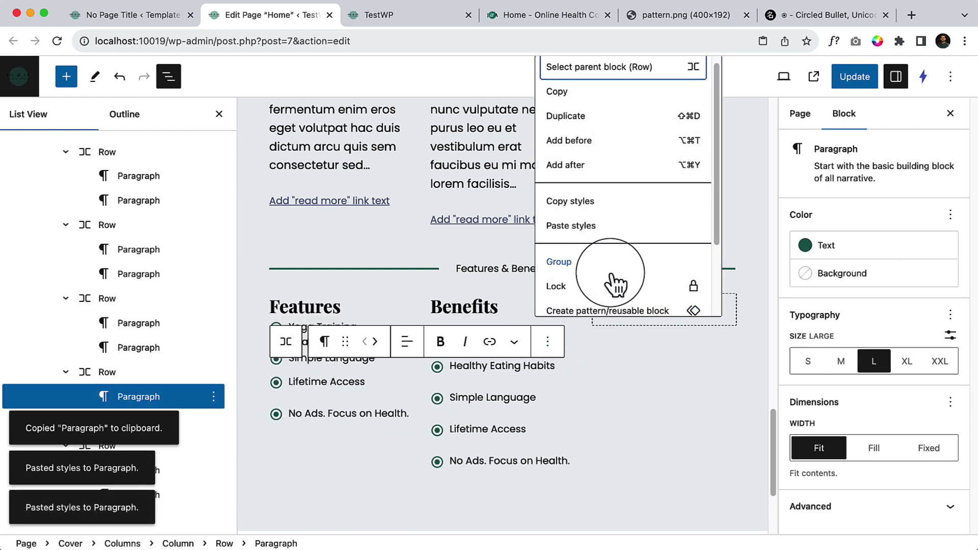
pyautogui.scroll(-2, 615, 283)
pyautogui.click(594, 135)
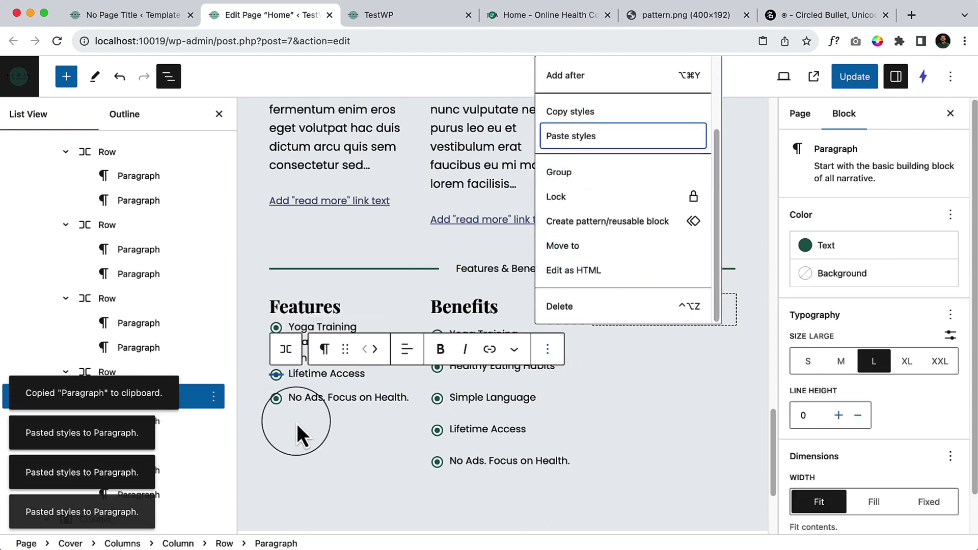
pyautogui.click(281, 397)
pyautogui.click(548, 357)
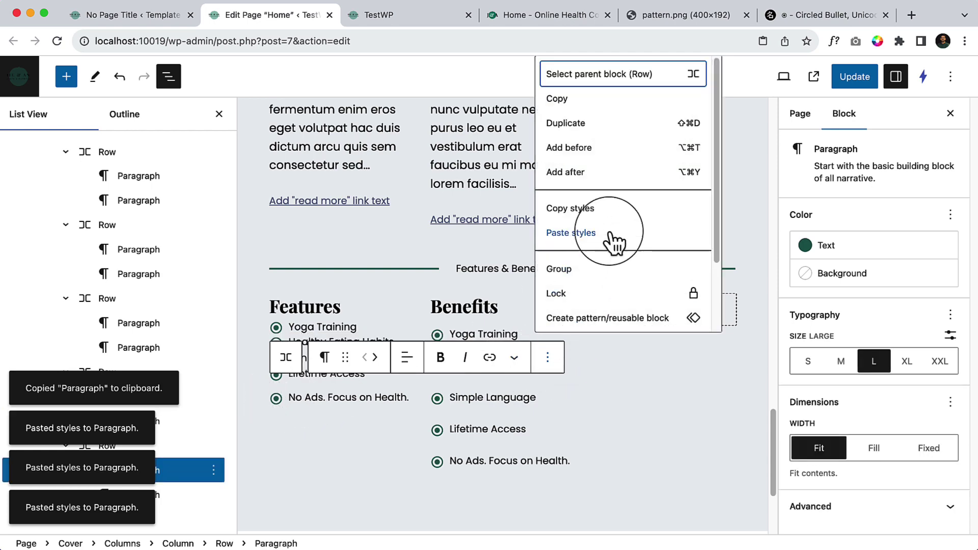
pyautogui.click(612, 235)
# Step: Select the whole Benefits column and delete it
pyautogui.click(328, 459)
pyautogui.click(252, 326)
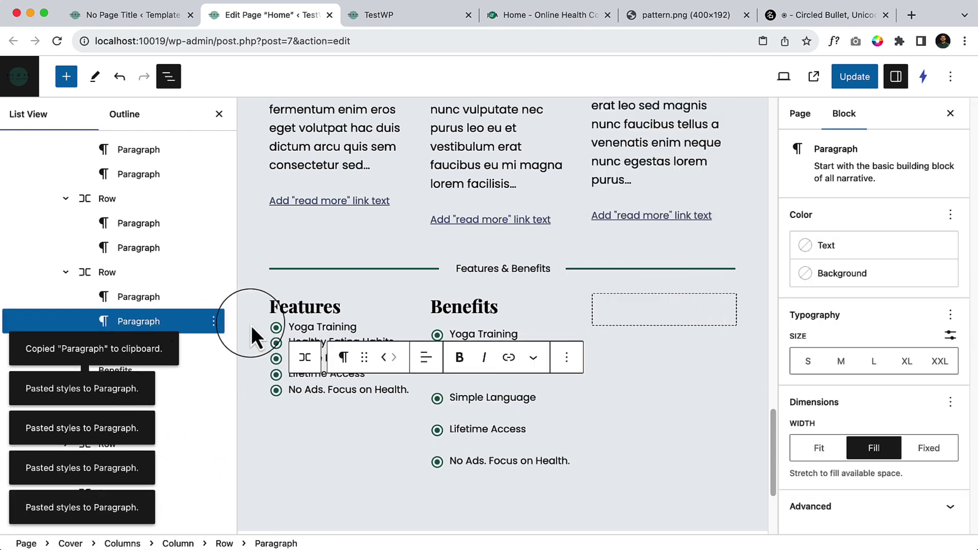
pyautogui.click(306, 327)
pyautogui.click(464, 329)
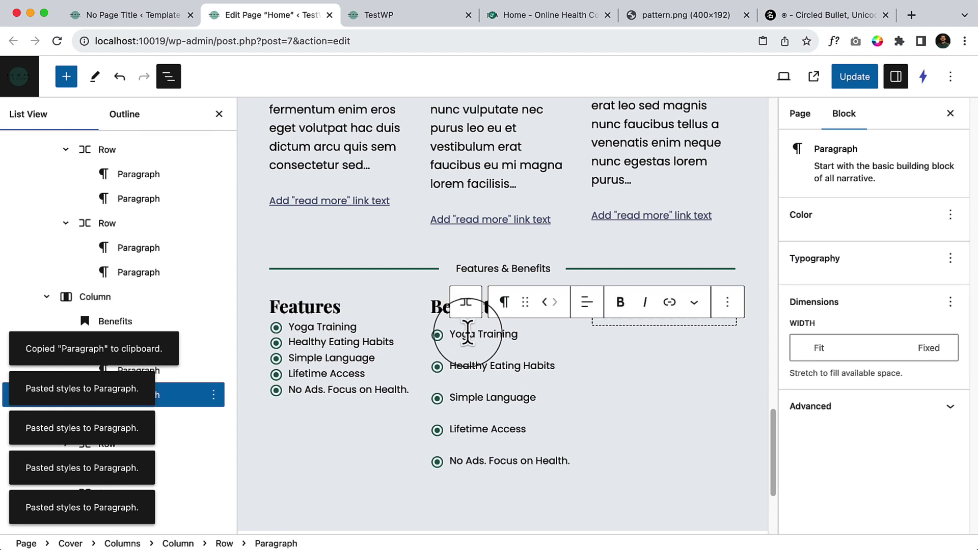
pyautogui.click(429, 316)
pyautogui.click(153, 301)
pyautogui.click(223, 297)
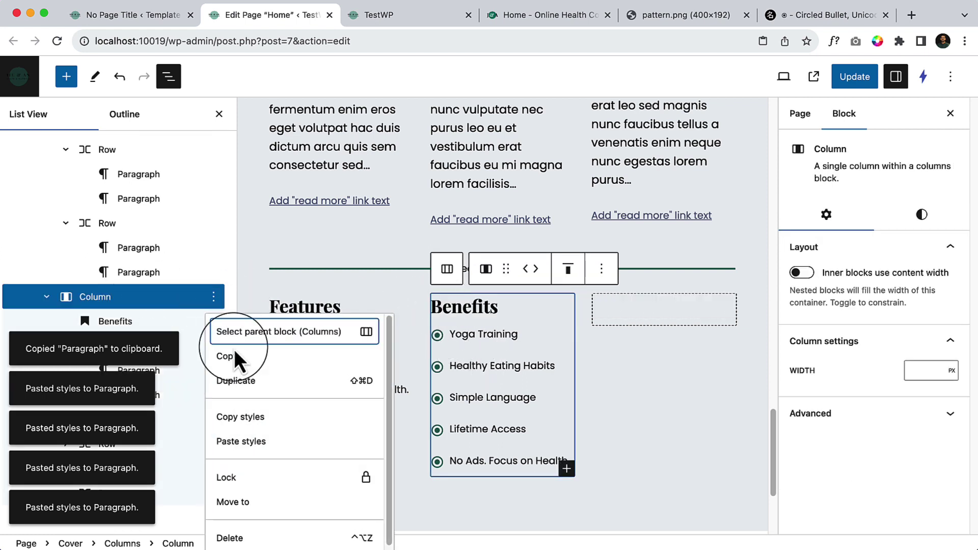
pyautogui.click(239, 539)
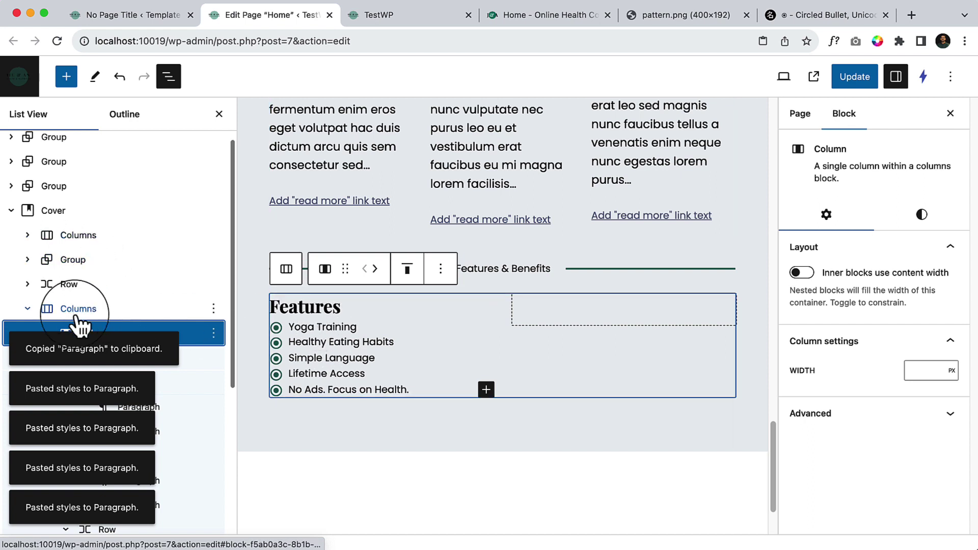
# Step: Select the Yoga Training paragraph and zoom the browser page out to 80%
pyautogui.click(449, 441)
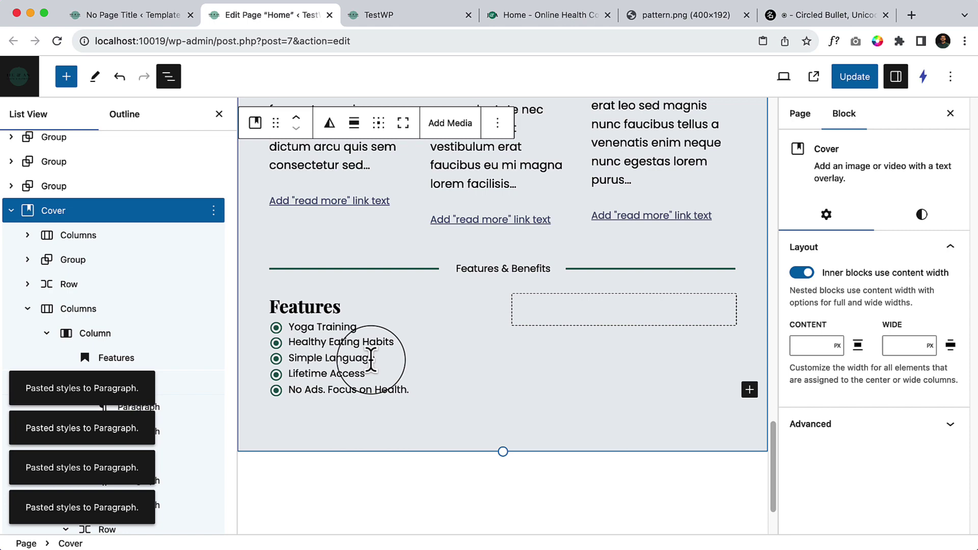
pyautogui.click(382, 329)
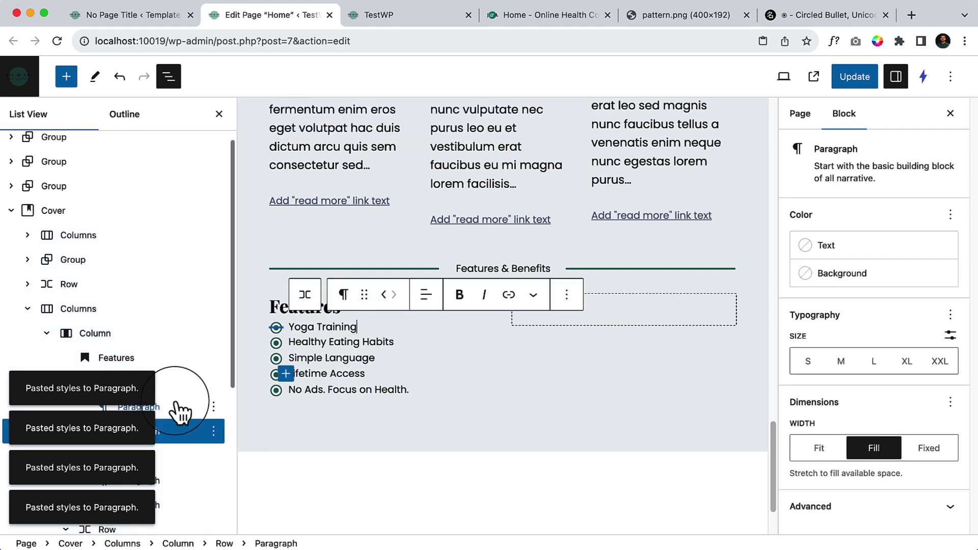
pyautogui.click(965, 41)
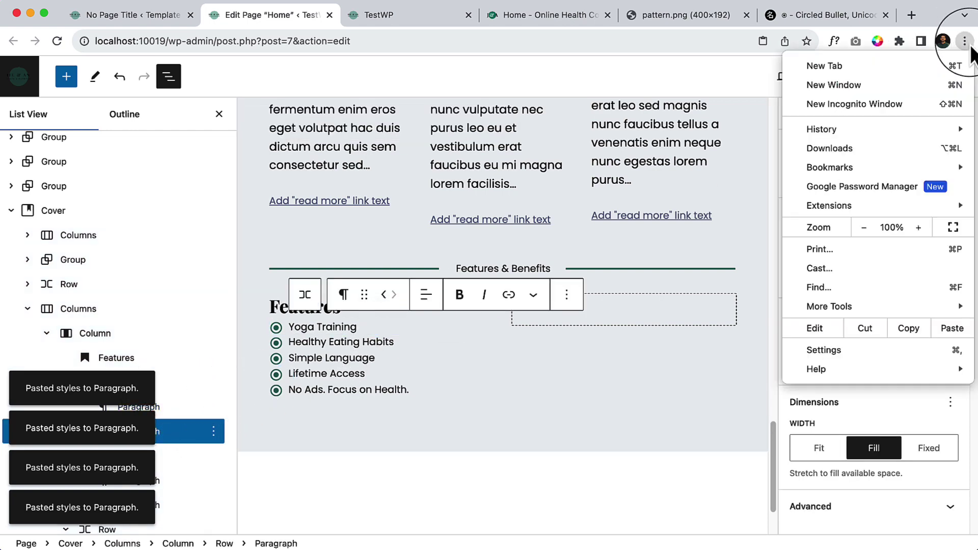
pyautogui.click(862, 229)
pyautogui.click(862, 229)
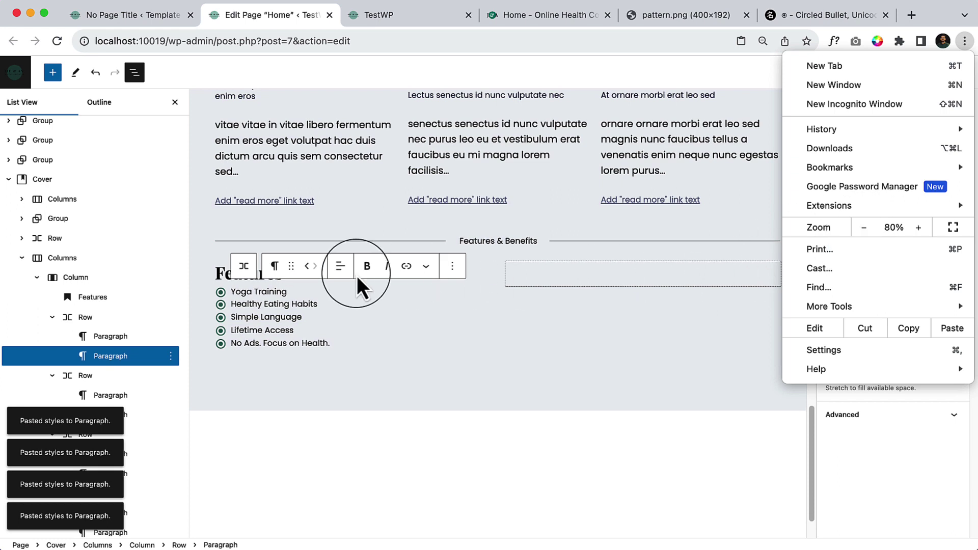
pyautogui.click(95, 326)
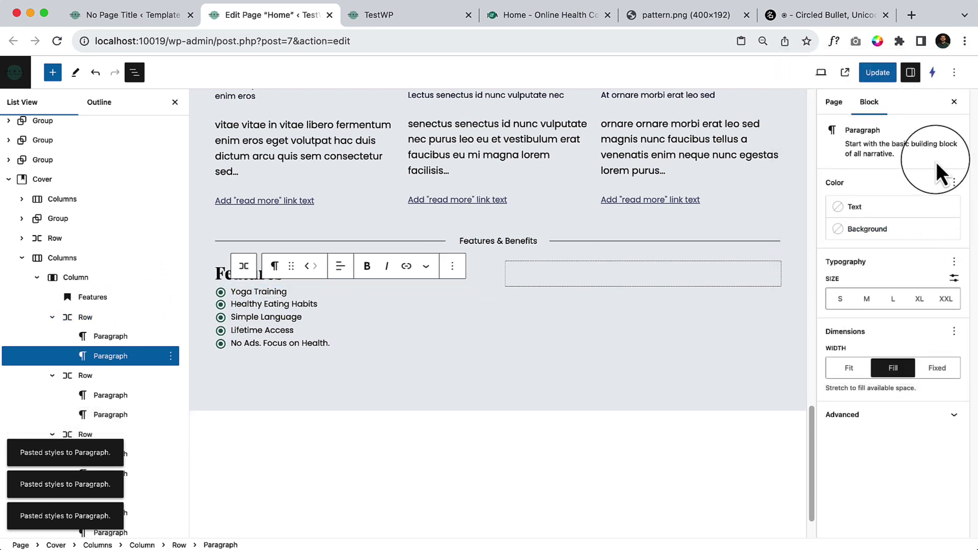
# Step: Inspect the Color and Typography option menus, then close them without changes
pyautogui.click(954, 182)
pyautogui.click(954, 182)
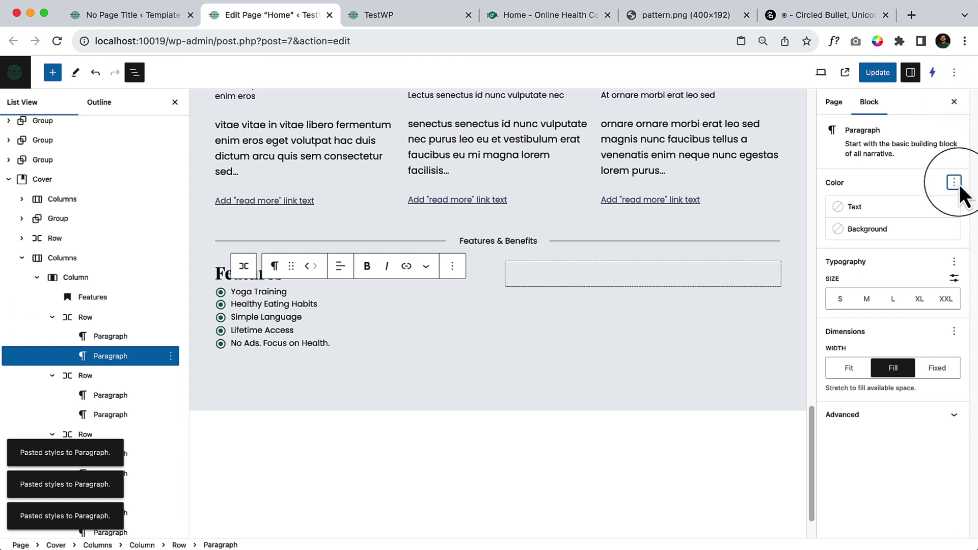
pyautogui.click(954, 261)
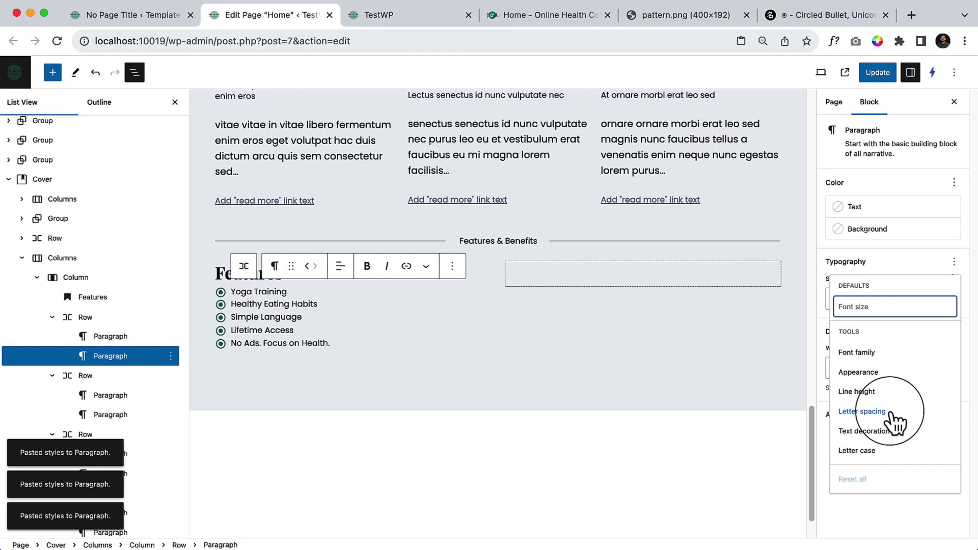
pyautogui.click(881, 518)
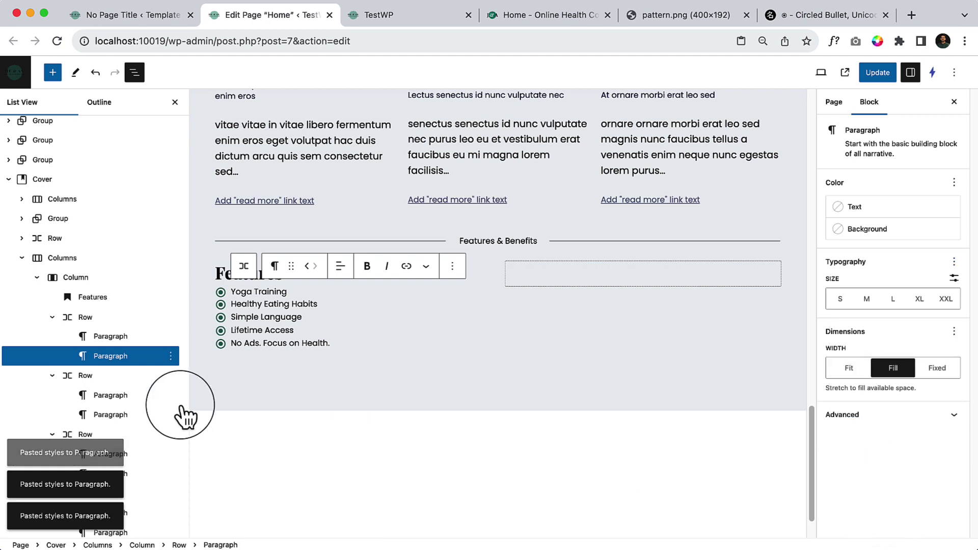
# Step: Give the Row holding the Yoga Training bullet a custom padding of 5 px
pyautogui.click(99, 321)
pyautogui.click(951, 217)
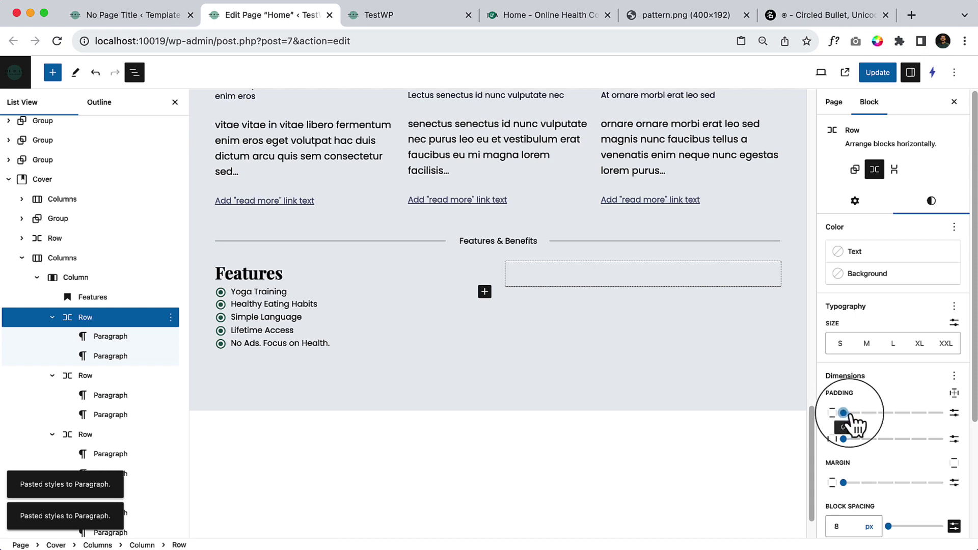
pyautogui.moveTo(844, 414); pyautogui.dragTo(861, 414)
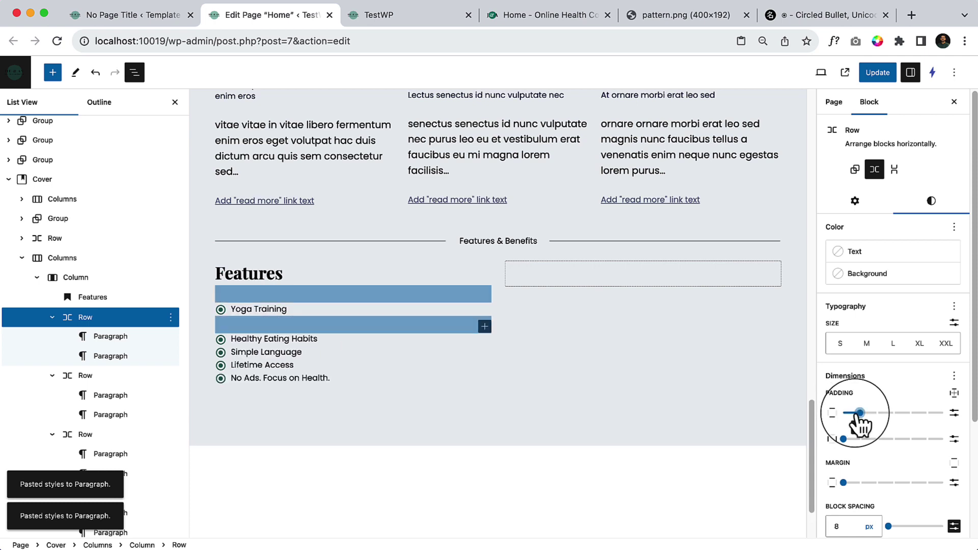
pyautogui.click(954, 412)
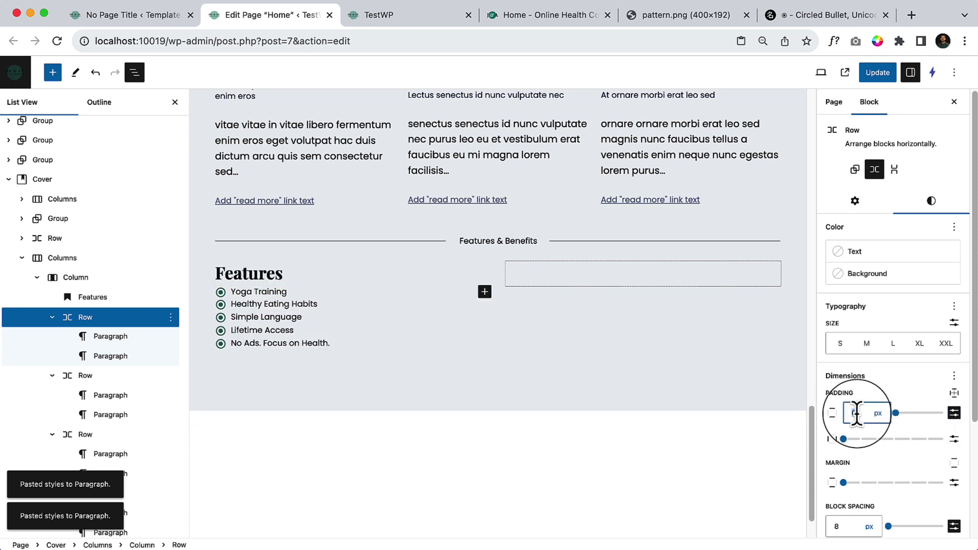
pyautogui.write('5')
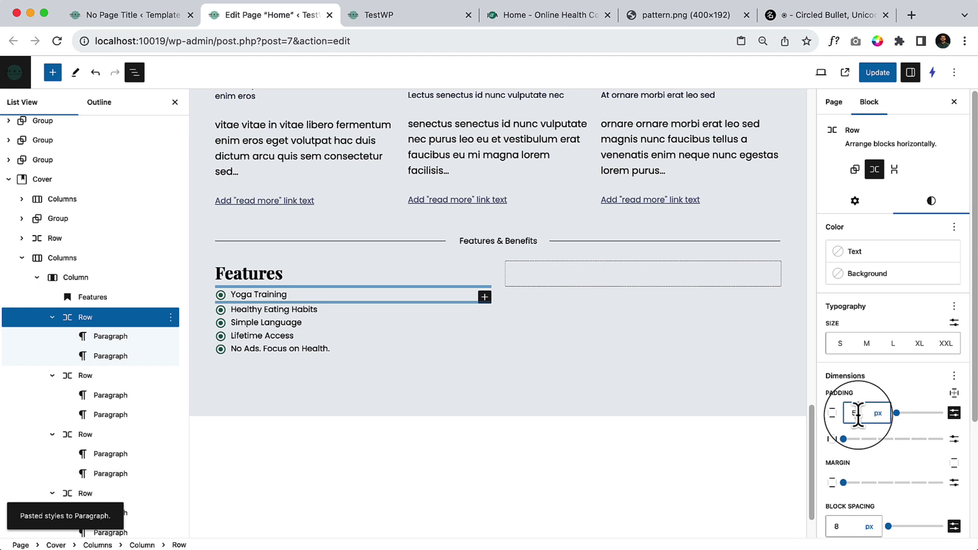
pyautogui.click(370, 273)
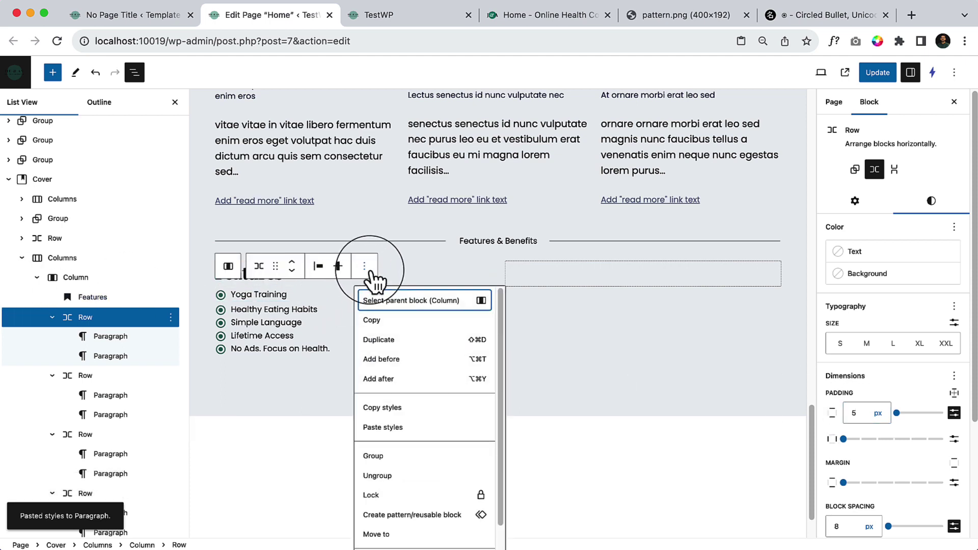
# Step: Copy the Yoga Training row's styles and paste them onto the Healthy Eating Habits and Simple Language rows
pyautogui.click(403, 410)
pyautogui.click(82, 377)
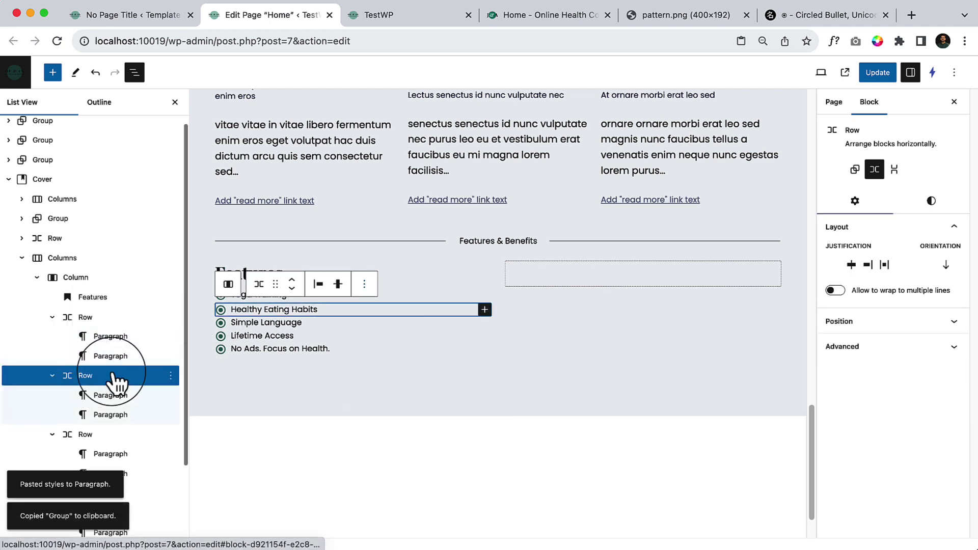
pyautogui.click(365, 285)
pyautogui.click(403, 447)
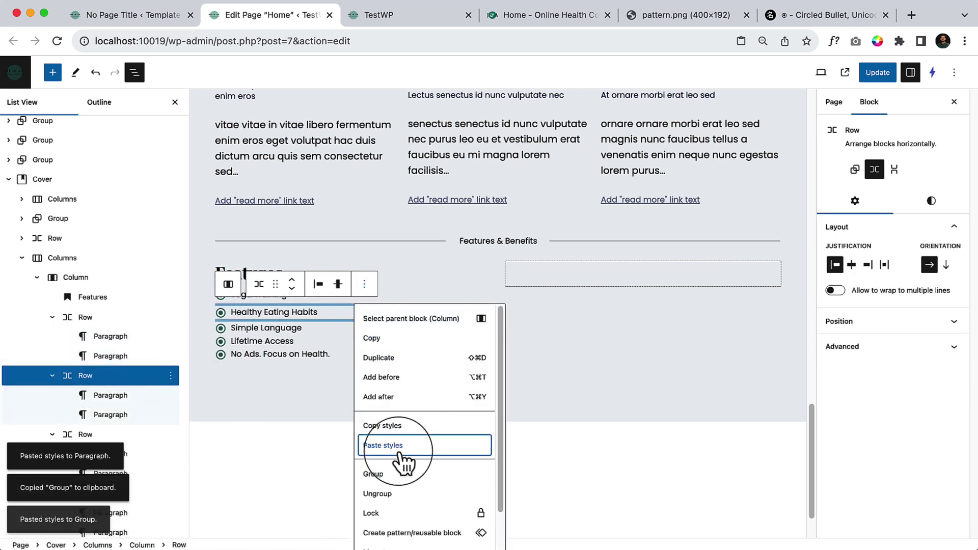
pyautogui.scroll(-3, 114, 400)
pyautogui.click(97, 365)
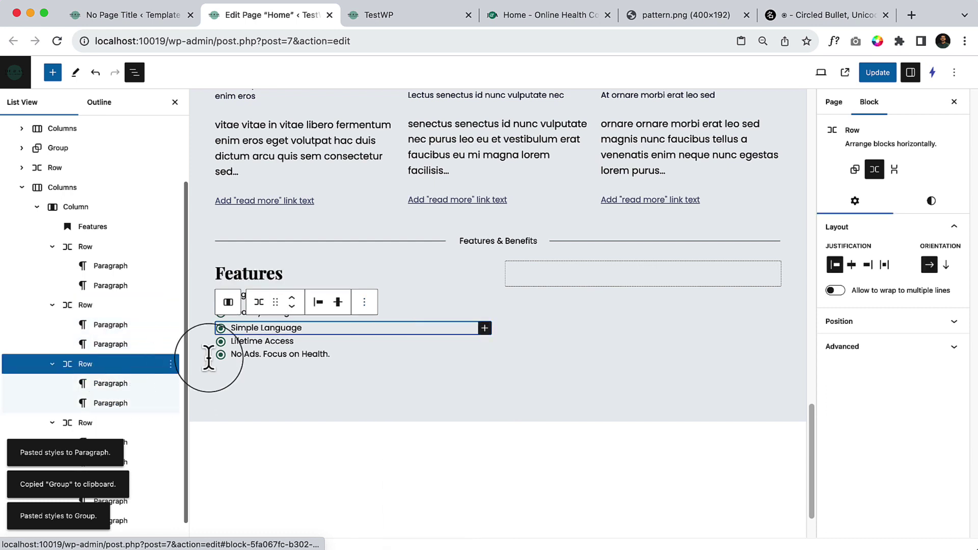
pyautogui.click(364, 302)
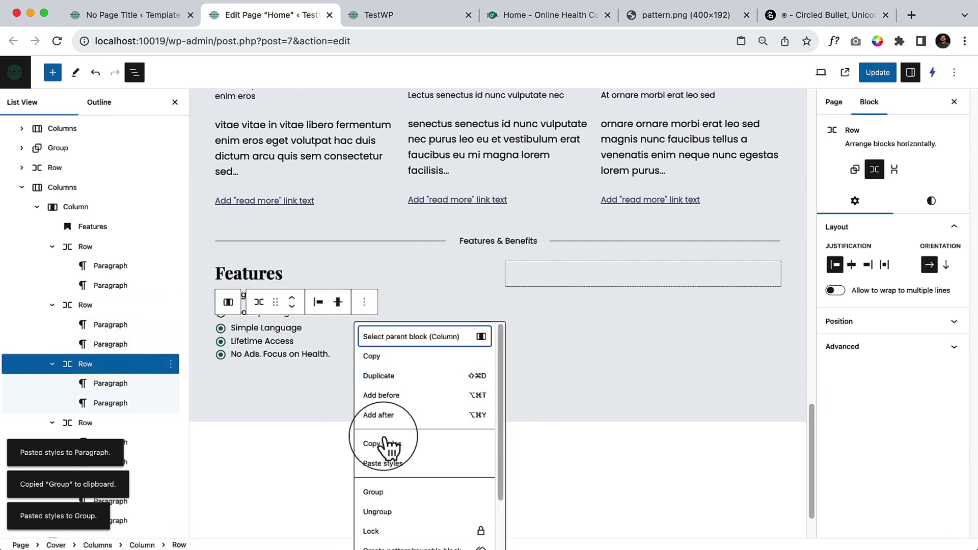
pyautogui.click(402, 463)
# Step: Paste the same styles onto the Lifetime Access and 'No Ads. Focus on Health.' rows
pyautogui.scroll(-1, 48, 356)
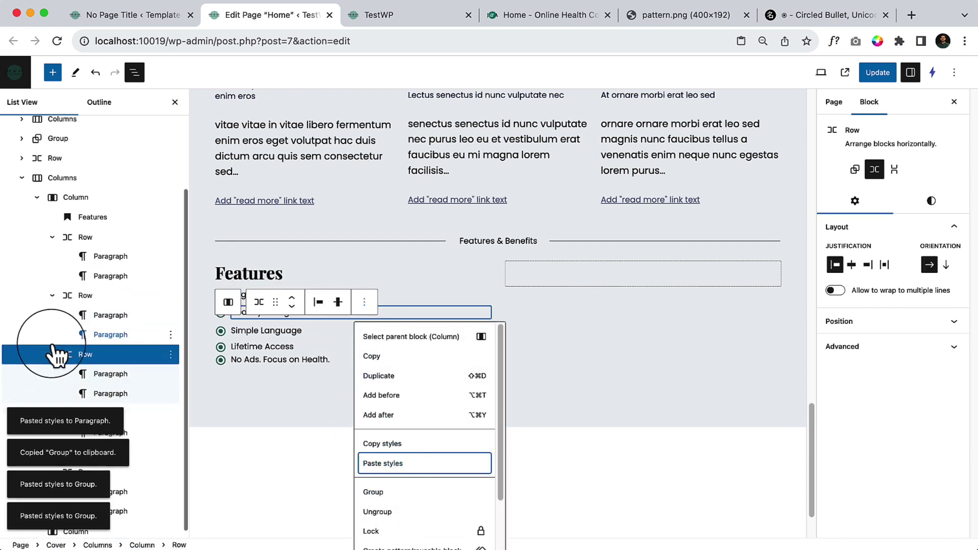
pyautogui.click(148, 407)
pyautogui.click(365, 320)
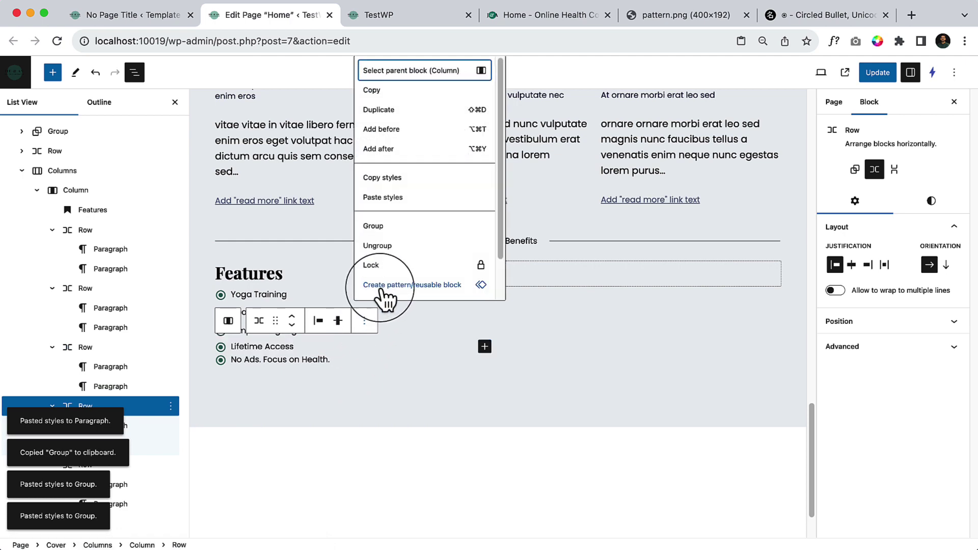
pyautogui.click(389, 202)
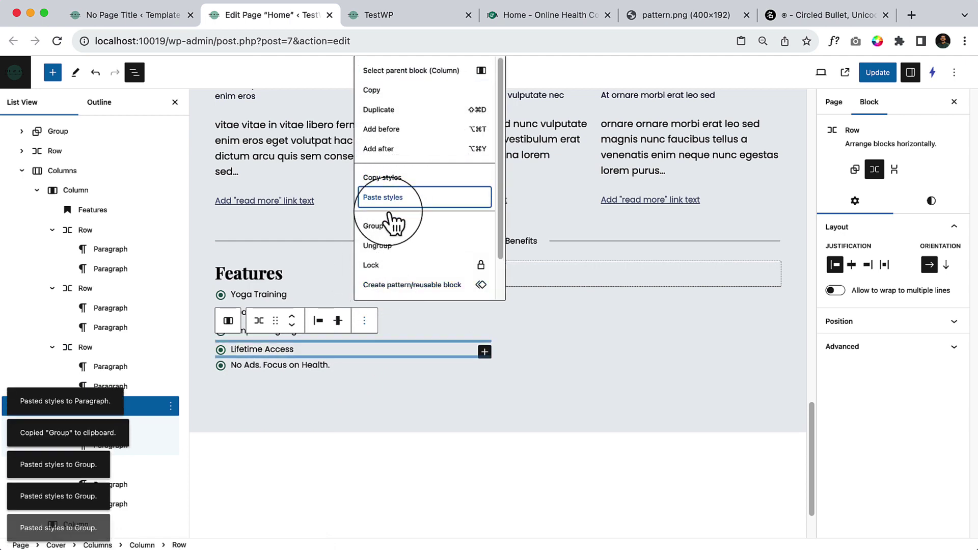
pyautogui.click(368, 365)
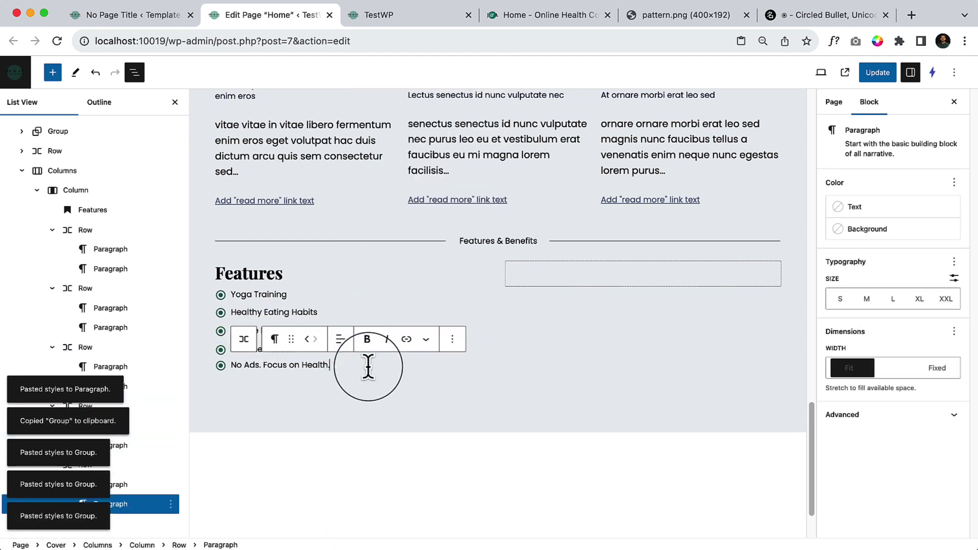
pyautogui.click(133, 527)
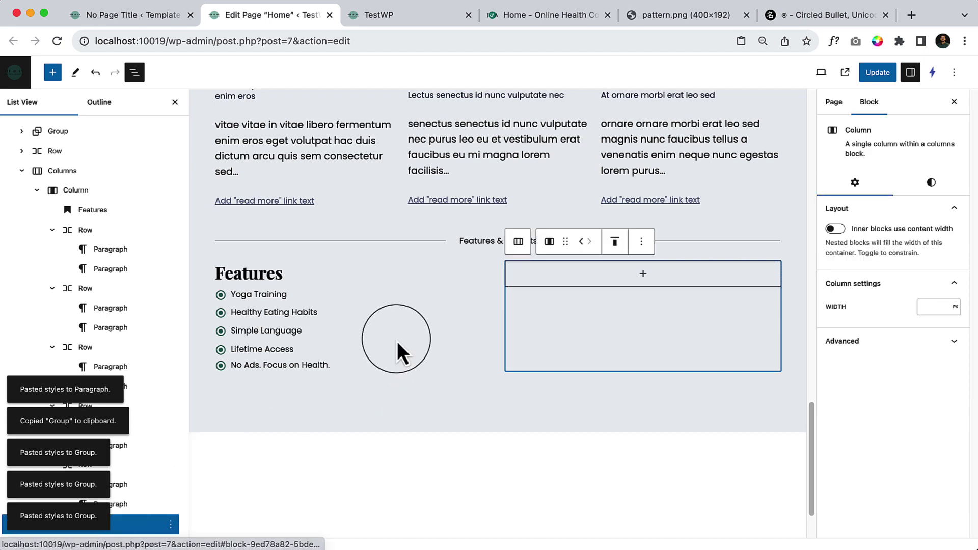
pyautogui.click(140, 503)
pyautogui.click(153, 464)
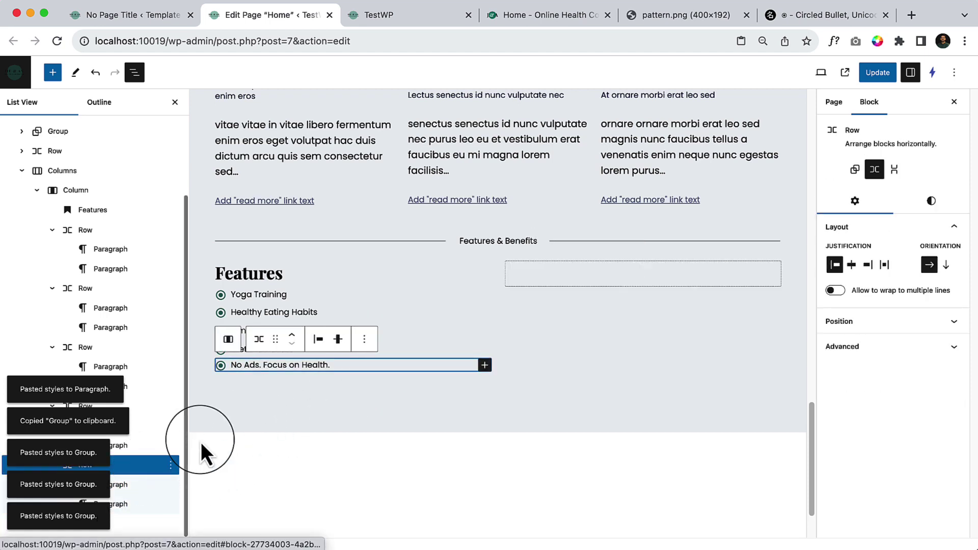
pyautogui.click(364, 339)
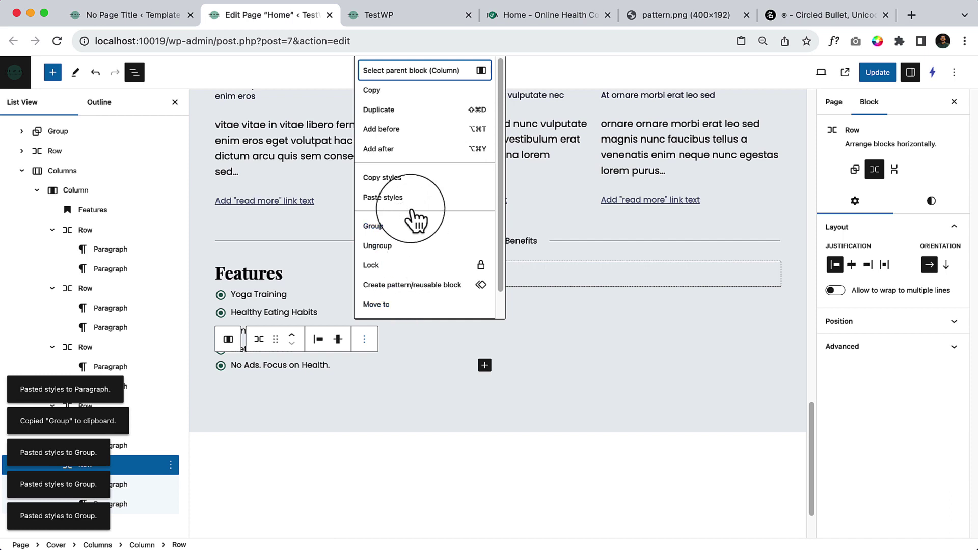
pyautogui.click(428, 197)
pyautogui.click(415, 441)
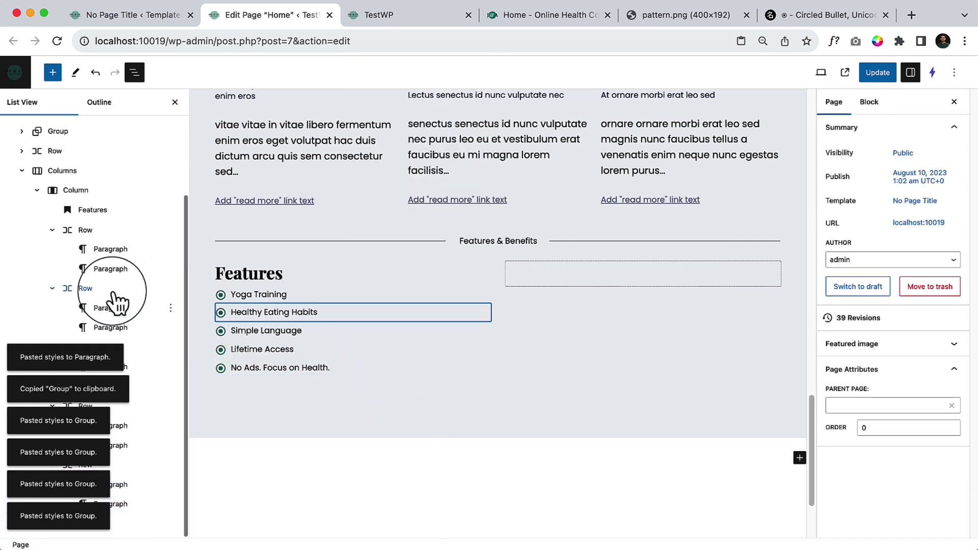
# Step: Enable bottom-only padding on the Features heading and set it to a custom 20 px
pyautogui.click(92, 212)
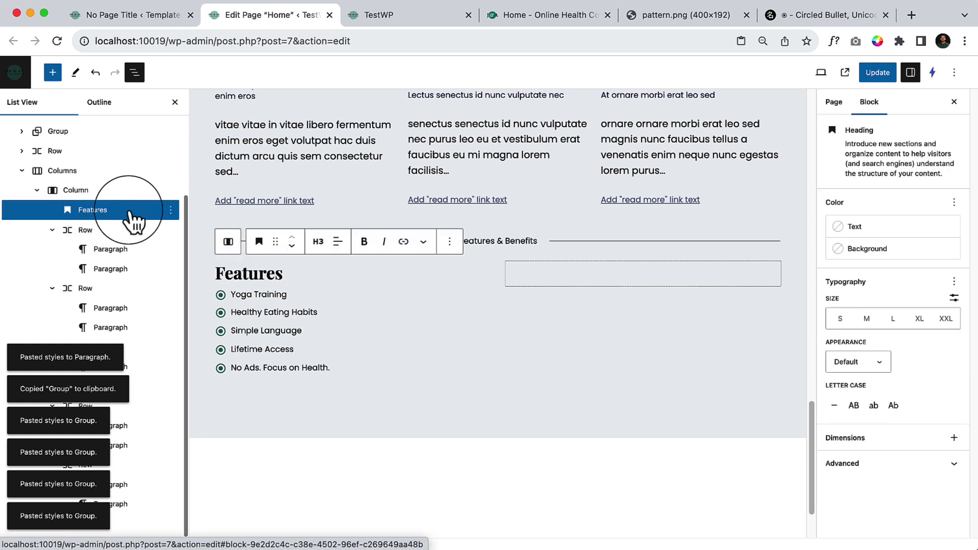
pyautogui.click(953, 439)
pyautogui.click(889, 486)
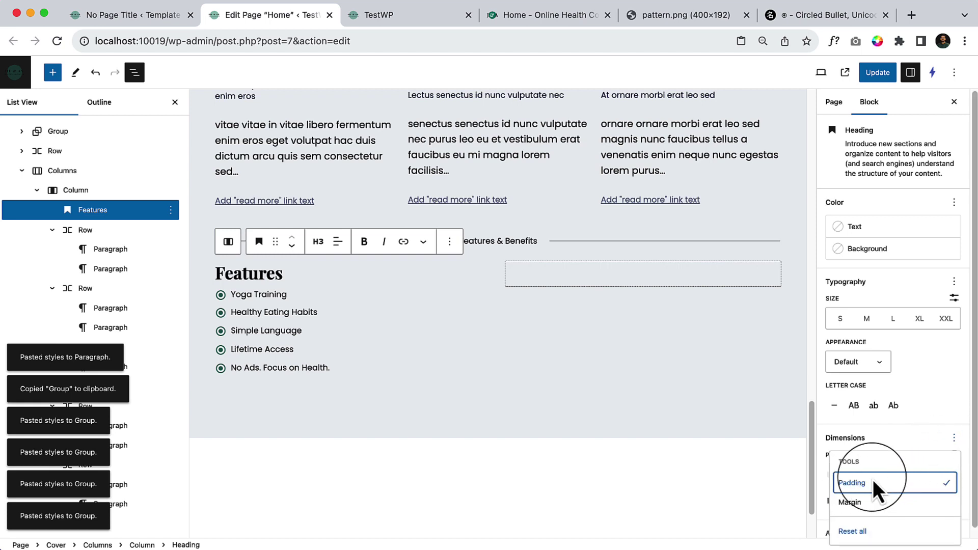
pyautogui.click(962, 407)
pyautogui.scroll(-1, 943, 448)
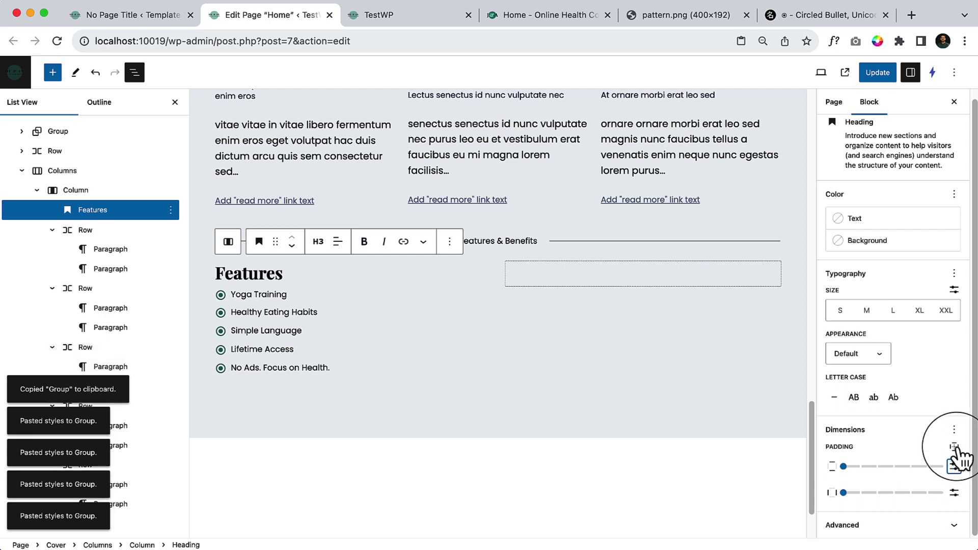
pyautogui.click(954, 448)
pyautogui.click(886, 370)
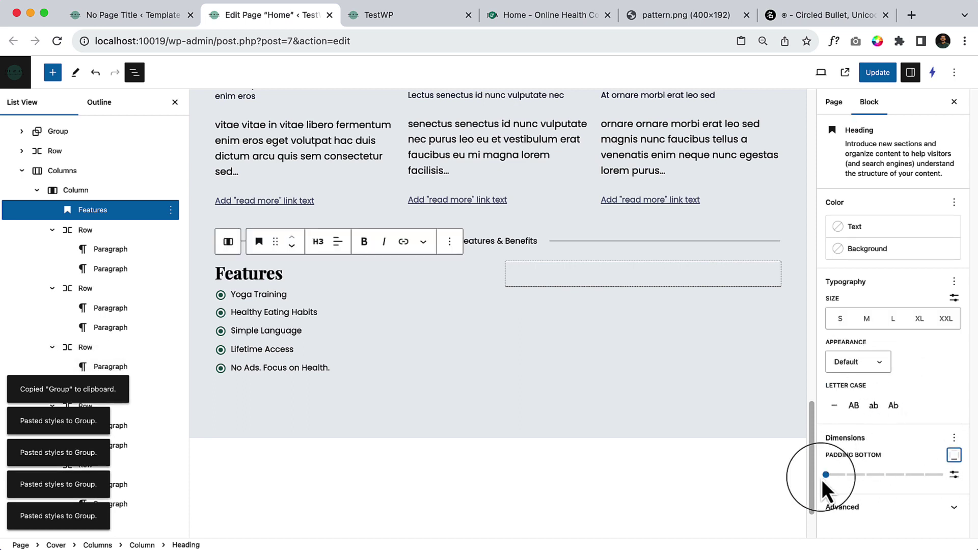
pyautogui.moveTo(826, 475); pyautogui.dragTo(846, 475)
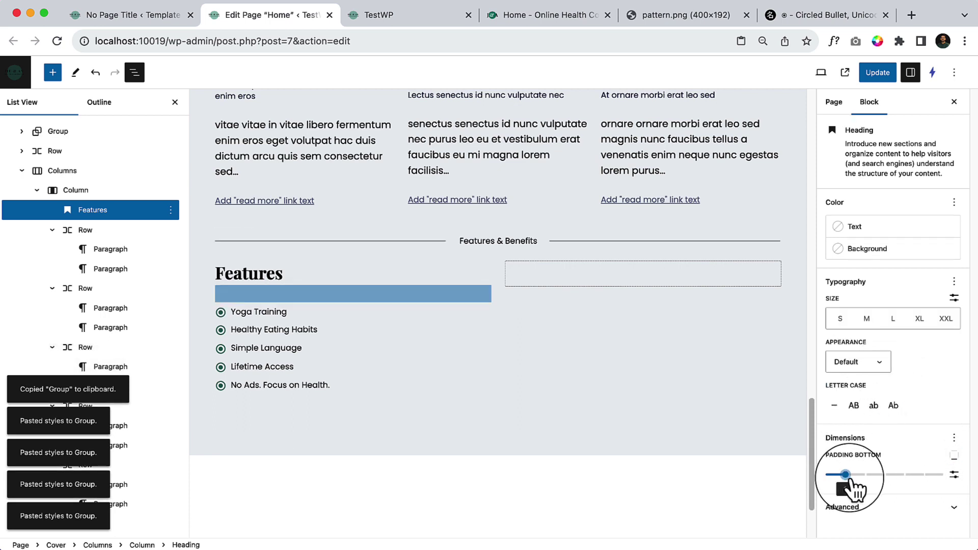
pyautogui.click(315, 273)
pyautogui.click(954, 475)
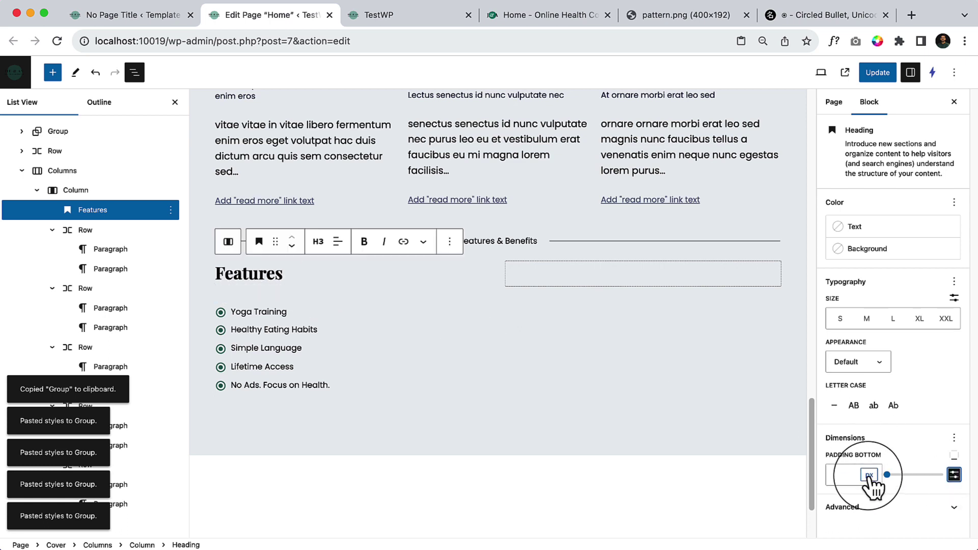
pyautogui.write('20')
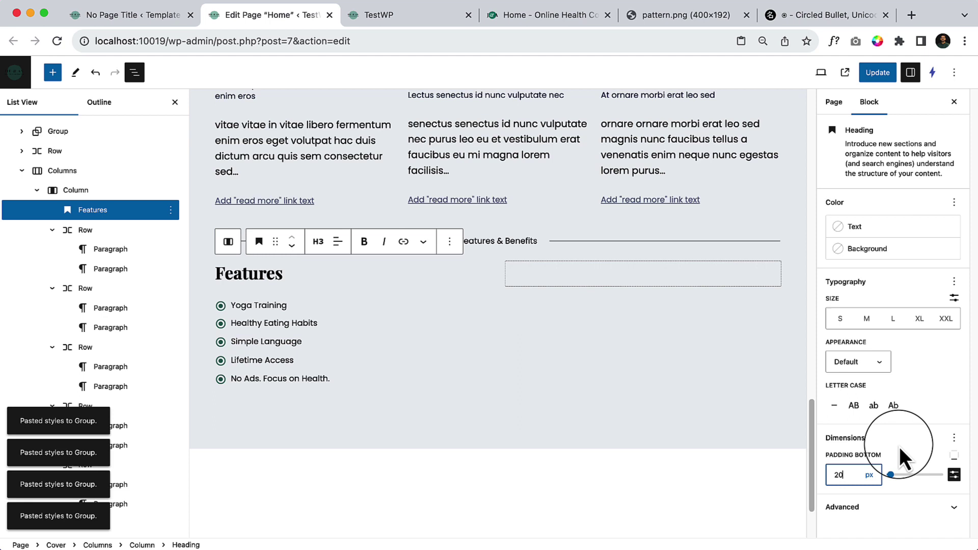
# Step: Duplicate the Features column into the second column and save the page with Update
pyautogui.click(146, 195)
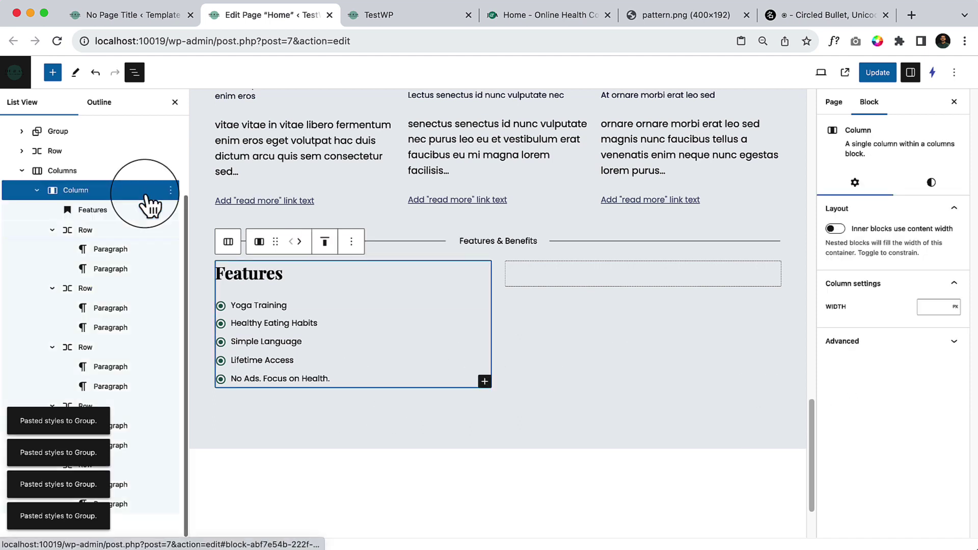
pyautogui.click(170, 190)
pyautogui.click(209, 261)
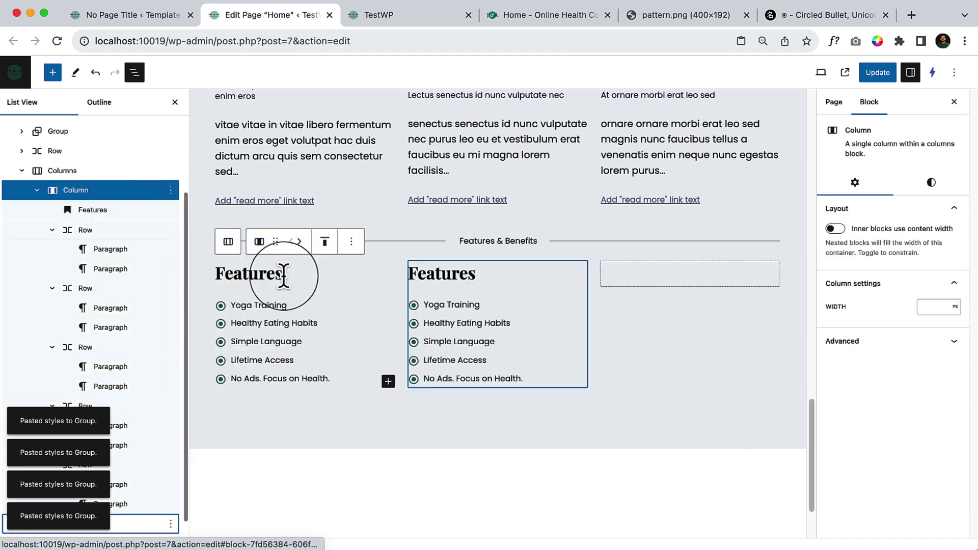
pyautogui.click(626, 443)
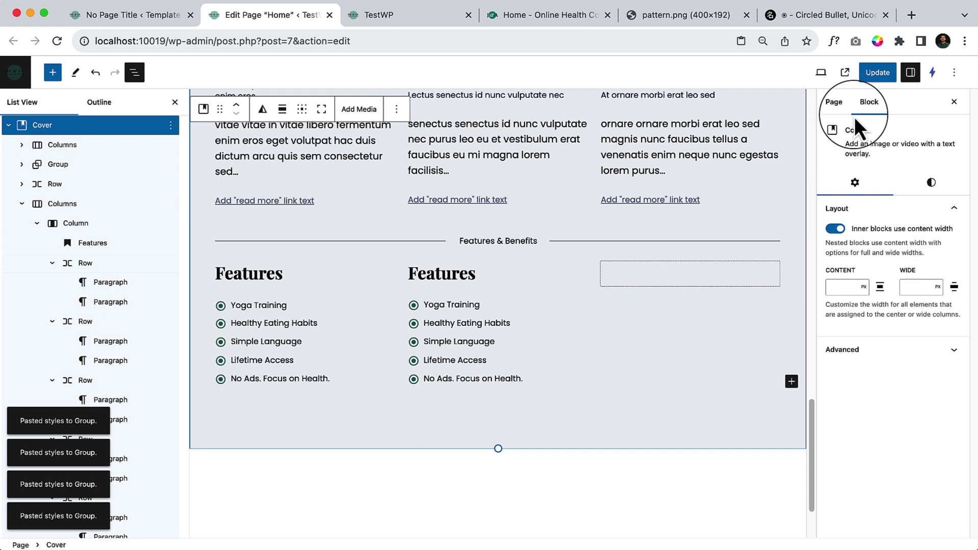
pyautogui.click(877, 73)
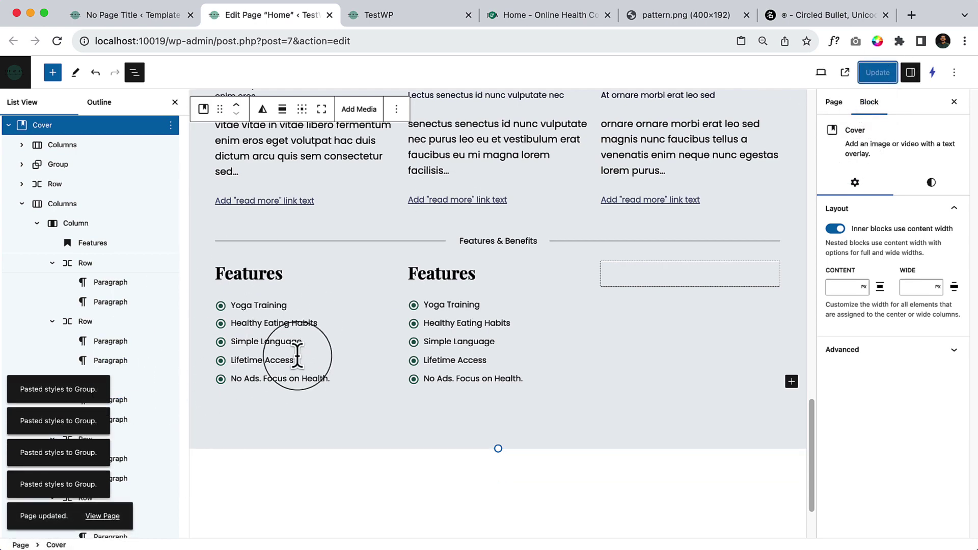
pyautogui.click(421, 16)
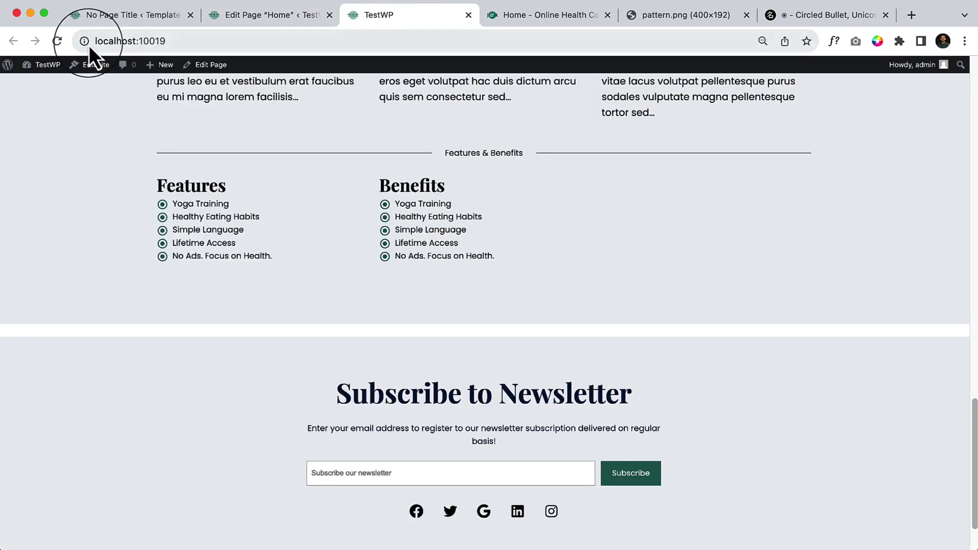
pyautogui.click(54, 42)
pyautogui.press('super+0')
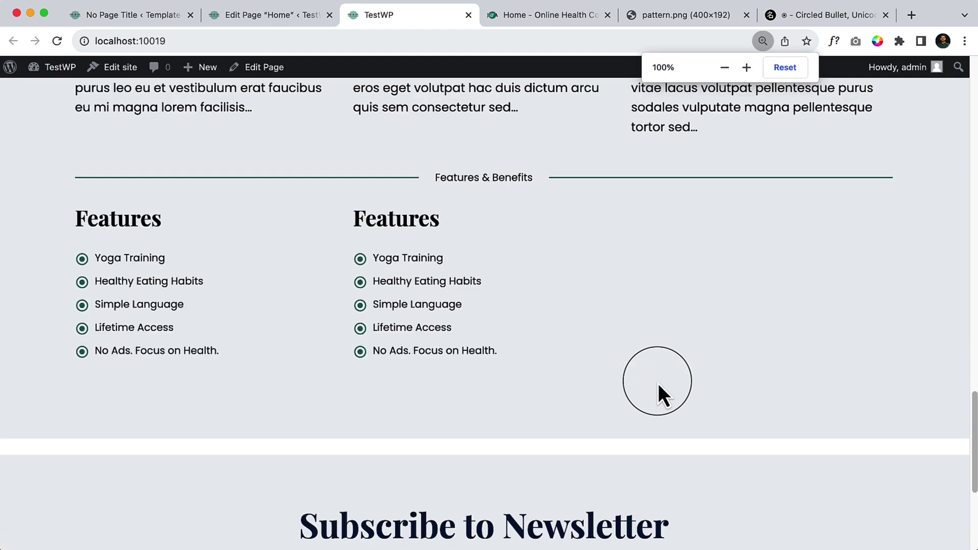
pyautogui.click(567, 17)
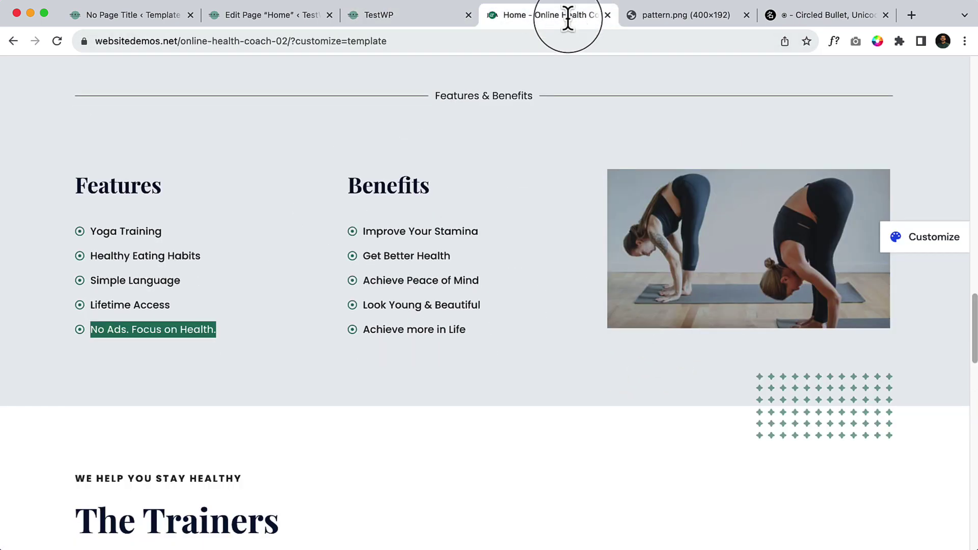
pyautogui.moveTo(634, 302); pyautogui.dragTo(733, 362)
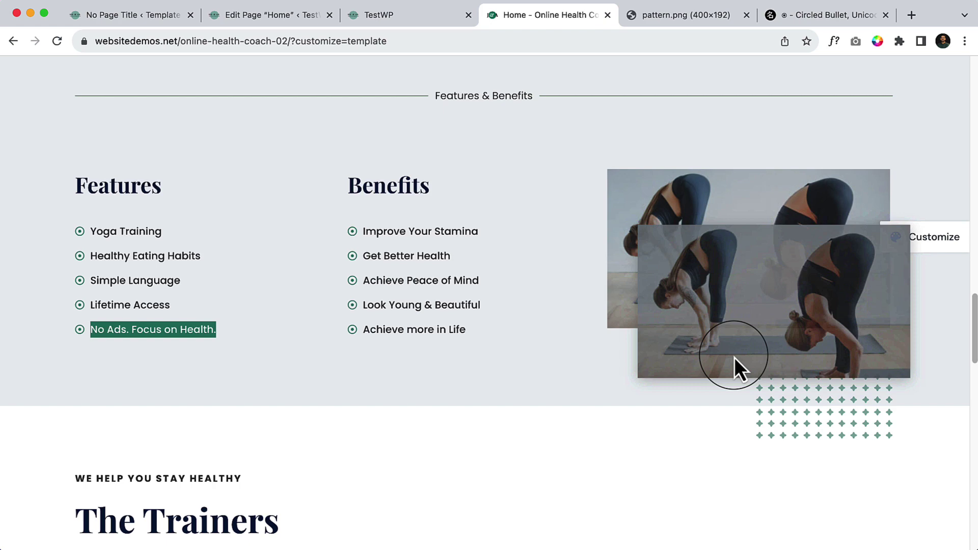
pyautogui.click(123, 210)
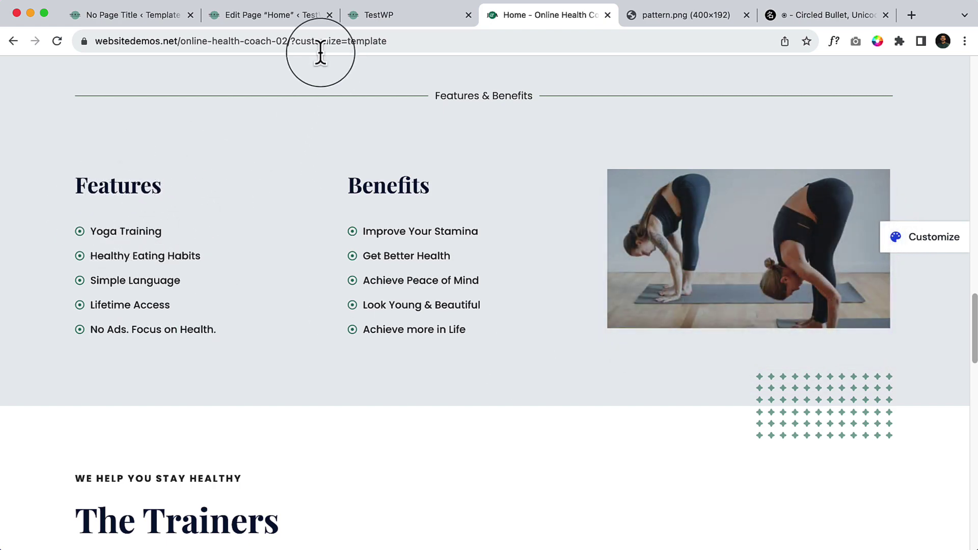
pyautogui.click(287, 23)
# Step: Change the first Features heading's bottom padding to 30 px
pyautogui.click(361, 314)
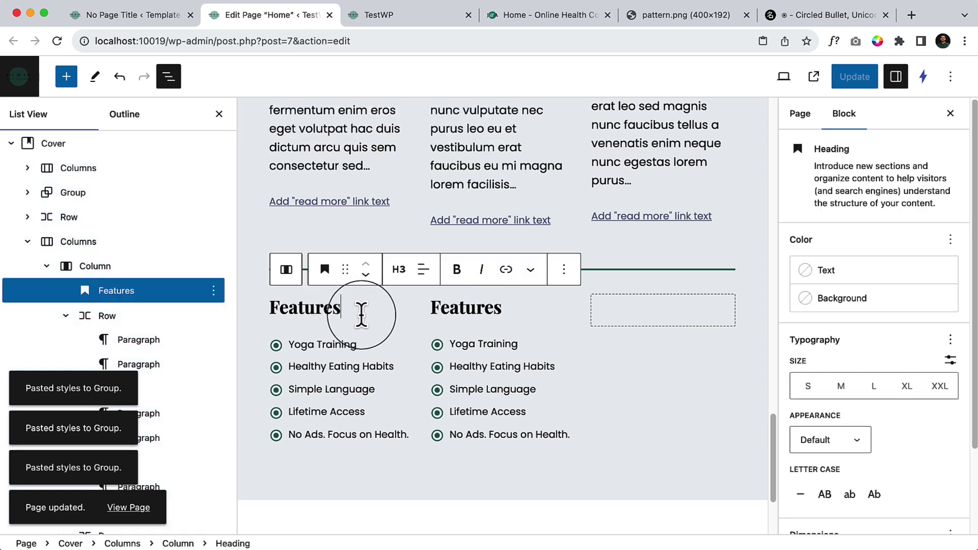
pyautogui.scroll(-3, 868, 476)
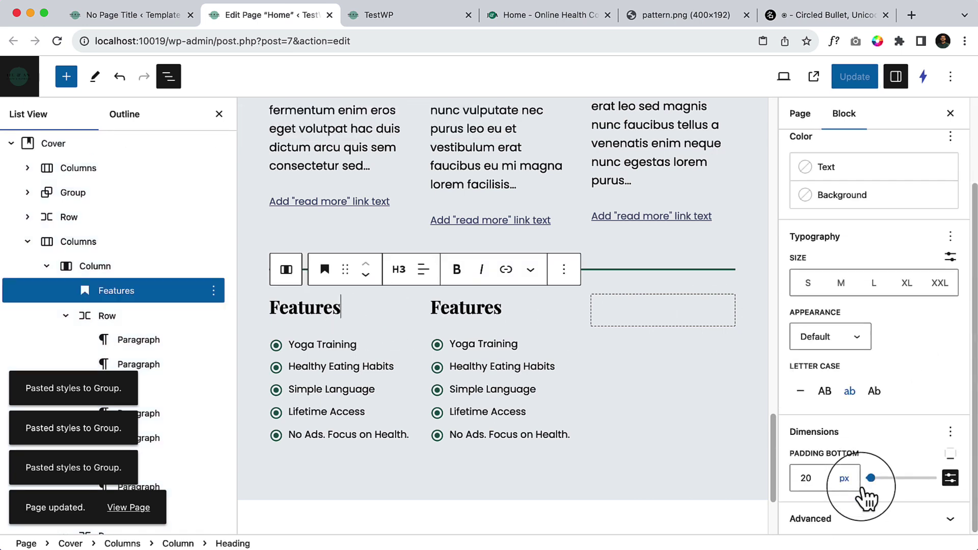
pyautogui.click(810, 477)
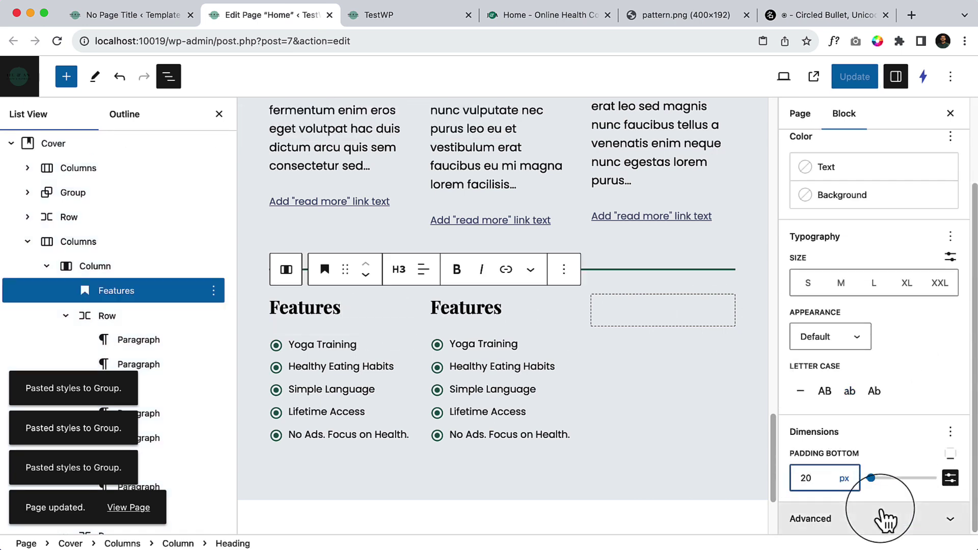
pyautogui.press('BackSpace')
pyautogui.write('5')
pyautogui.press('BackSpace')
pyautogui.press('BackSpace')
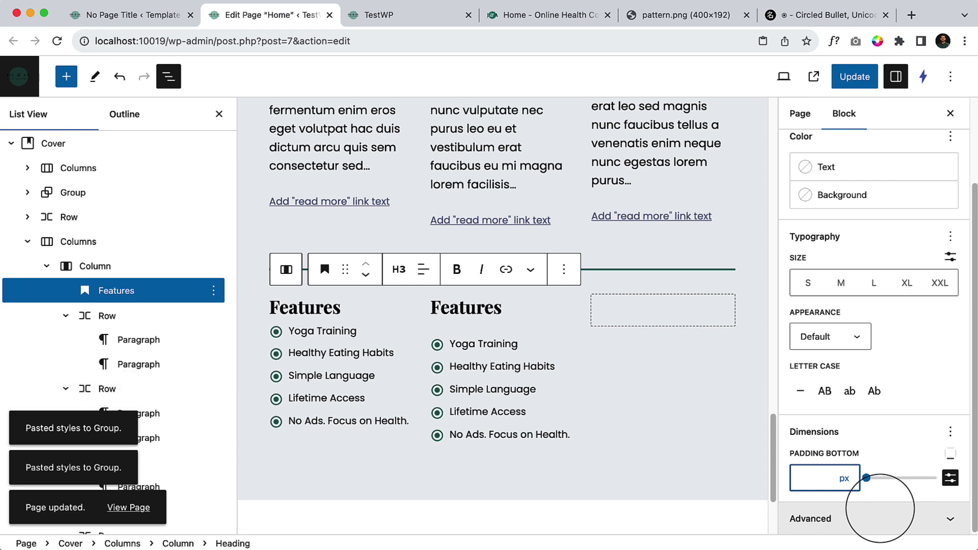
pyautogui.write('30')
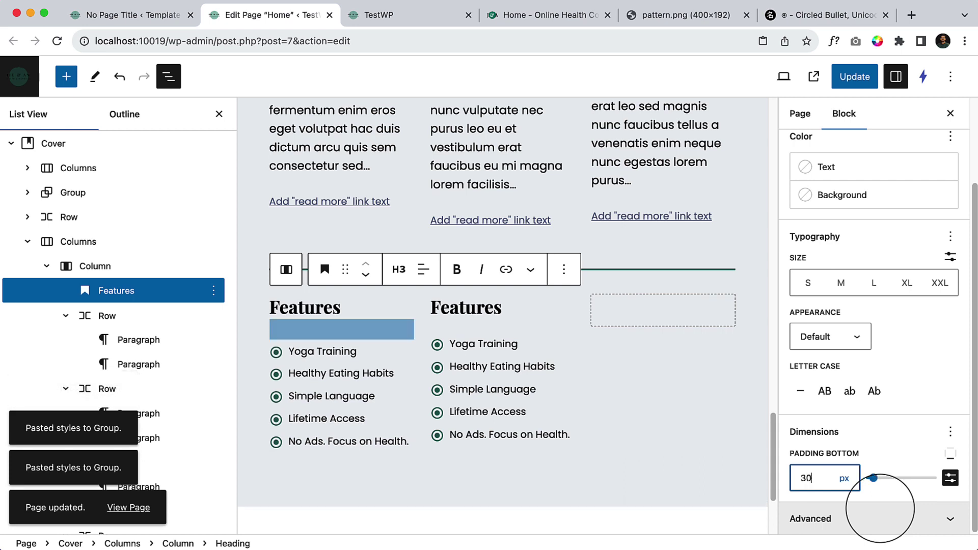
# Step: Set the second column's Features heading bottom padding to 30 px as well
pyautogui.click(480, 325)
pyautogui.scroll(-3, 873, 498)
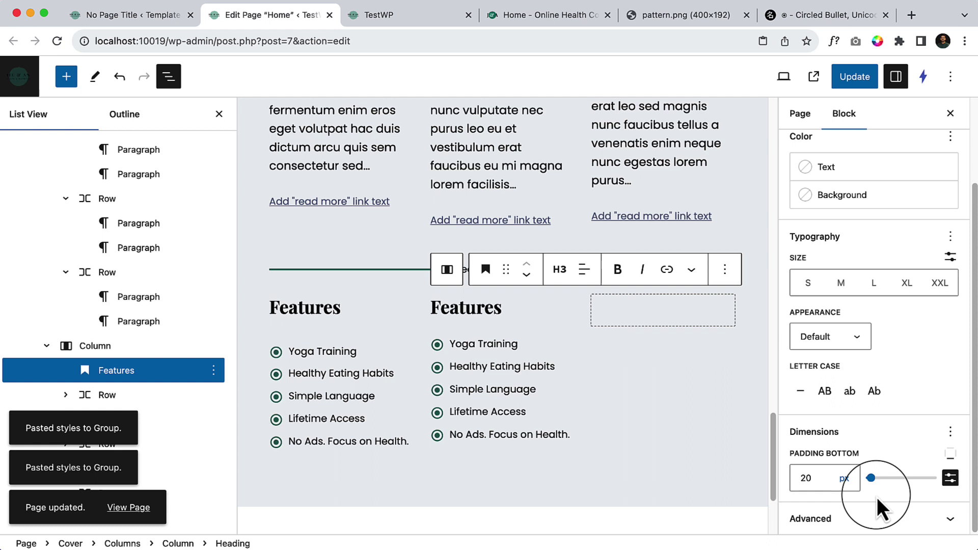
pyautogui.click(804, 479)
pyautogui.press('BackSpace')
pyautogui.write('3')
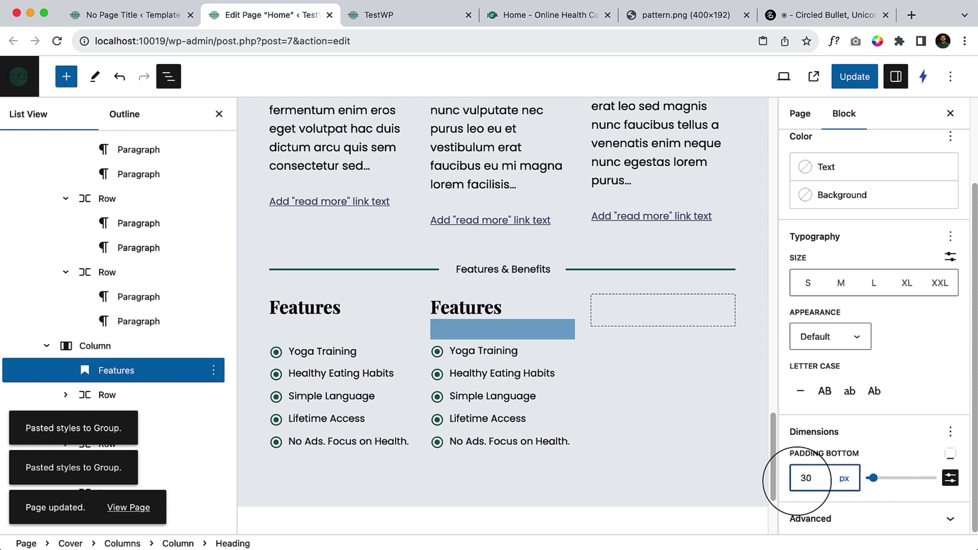
pyautogui.doubleClick(480, 307)
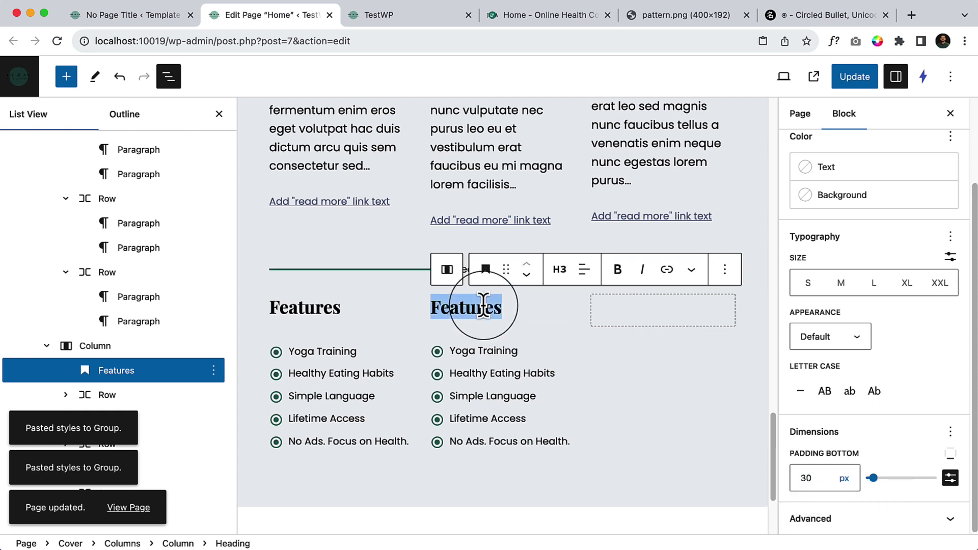
# Step: Copy the word 'Benefits' from the demo site and paste it over the second Features heading
pyautogui.click(565, 20)
pyautogui.doubleClick(377, 181)
pyautogui.press('cmd+c')
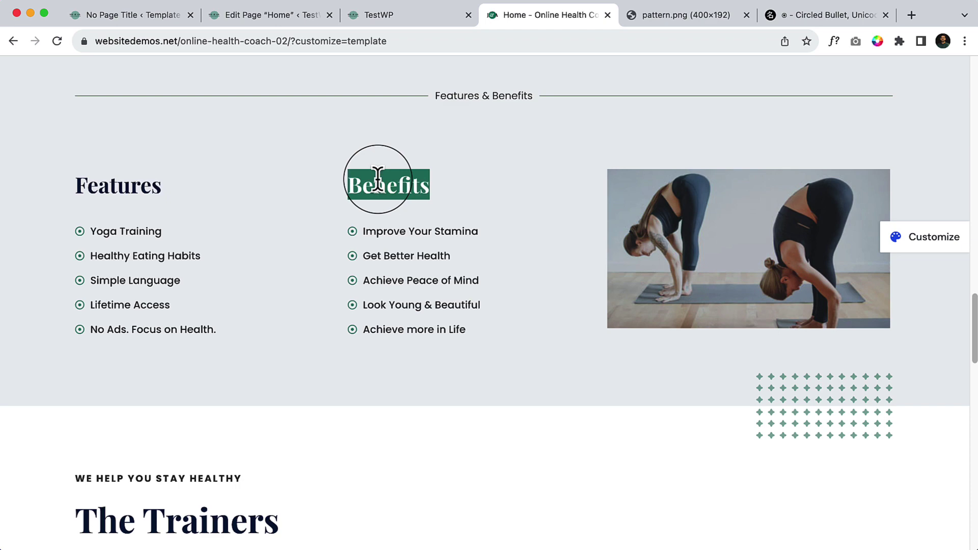
pyautogui.click(282, 20)
pyautogui.press('cmd+v')
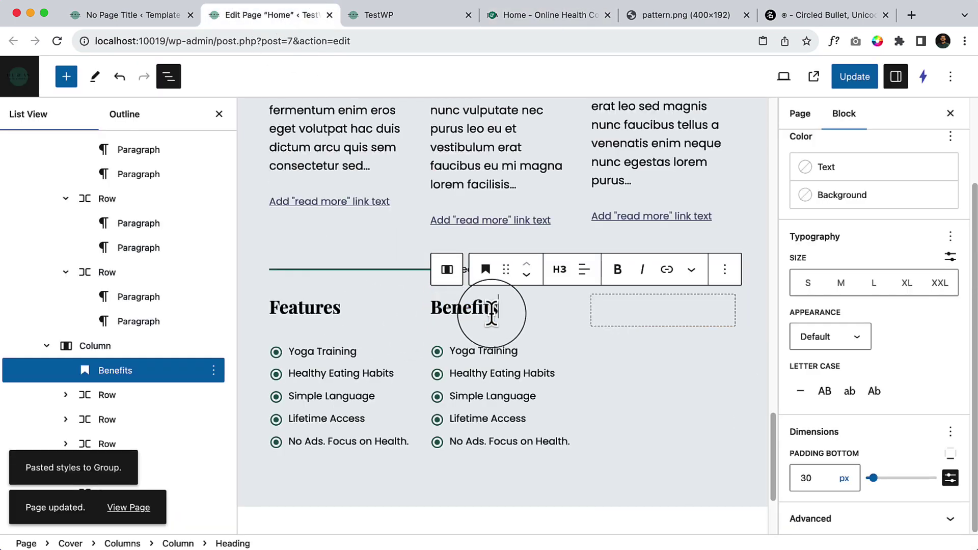
pyautogui.click(539, 27)
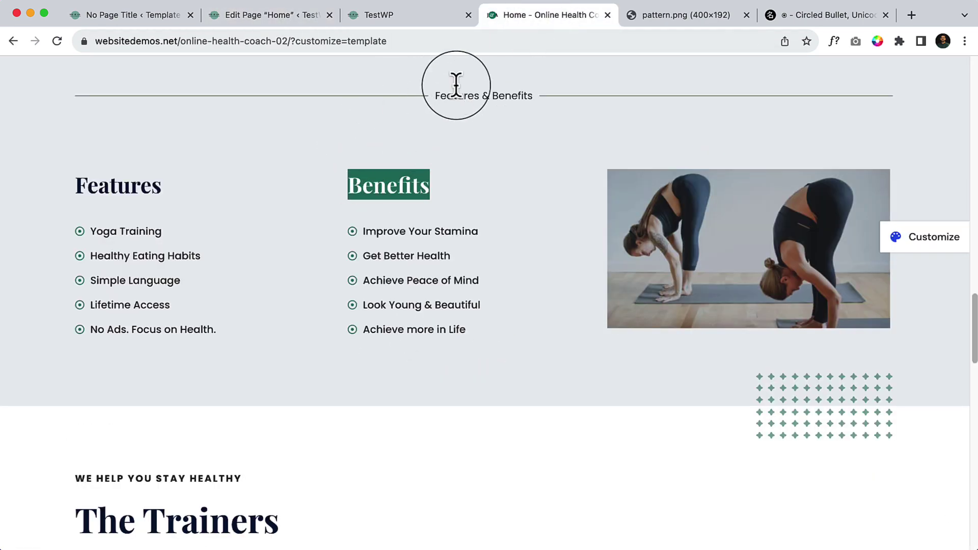
pyautogui.scroll(3, 509, 148)
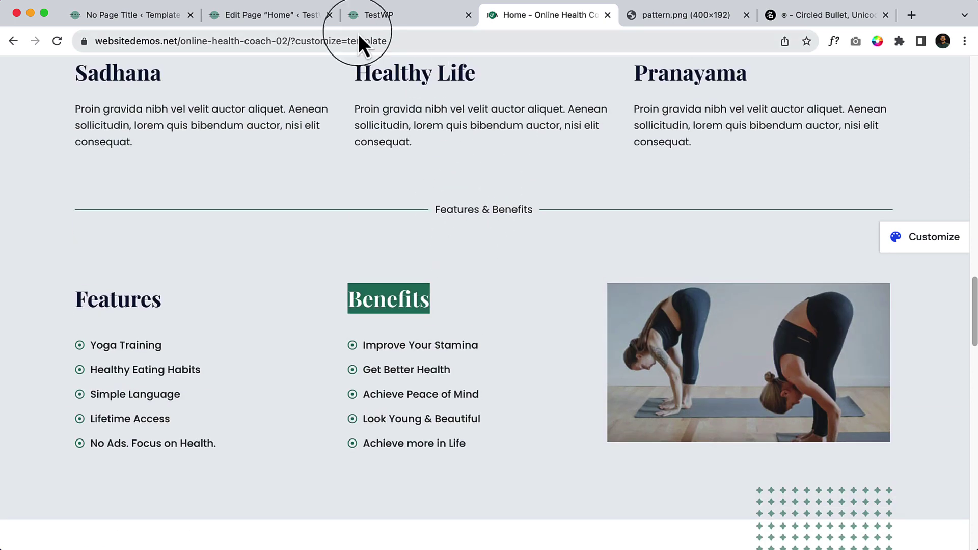
pyautogui.click(306, 15)
# Step: Set the Columns block's top-only padding to 1 with the slider
pyautogui.click(97, 344)
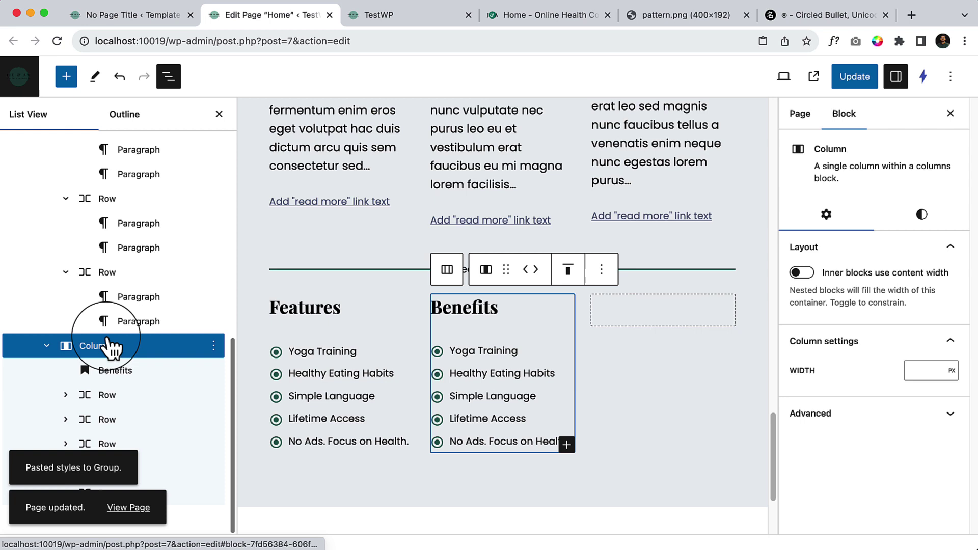
pyautogui.scroll(3, 96, 316)
pyautogui.click(76, 150)
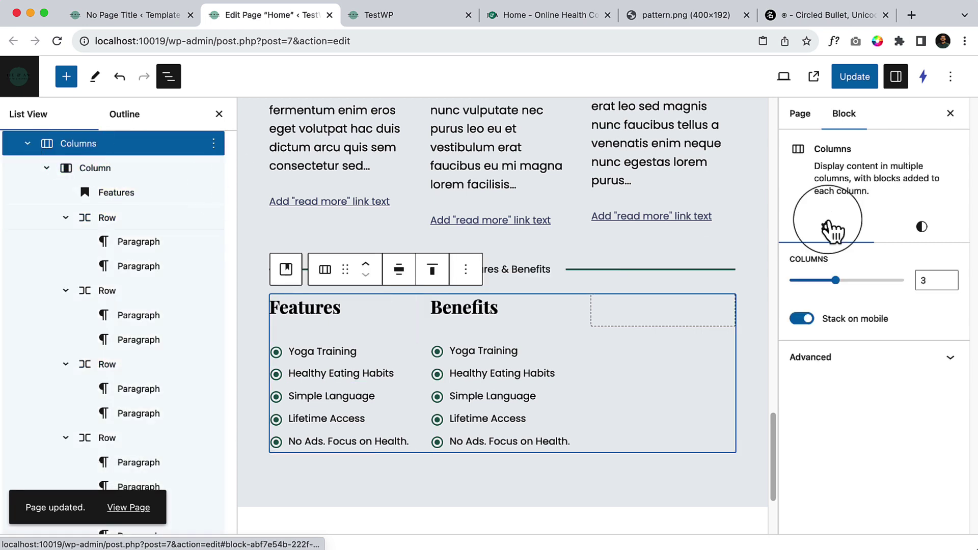
pyautogui.click(922, 227)
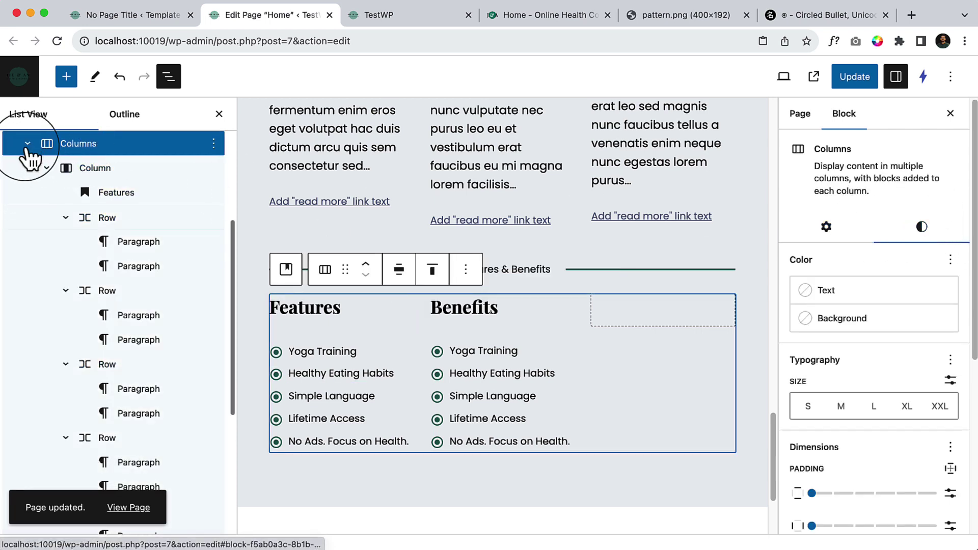
pyautogui.scroll(-4, 909, 423)
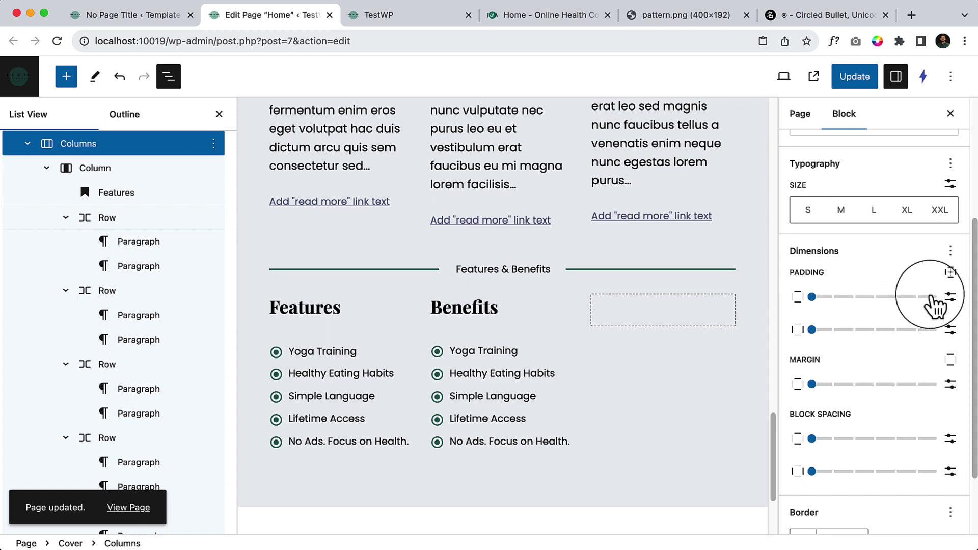
pyautogui.click(951, 272)
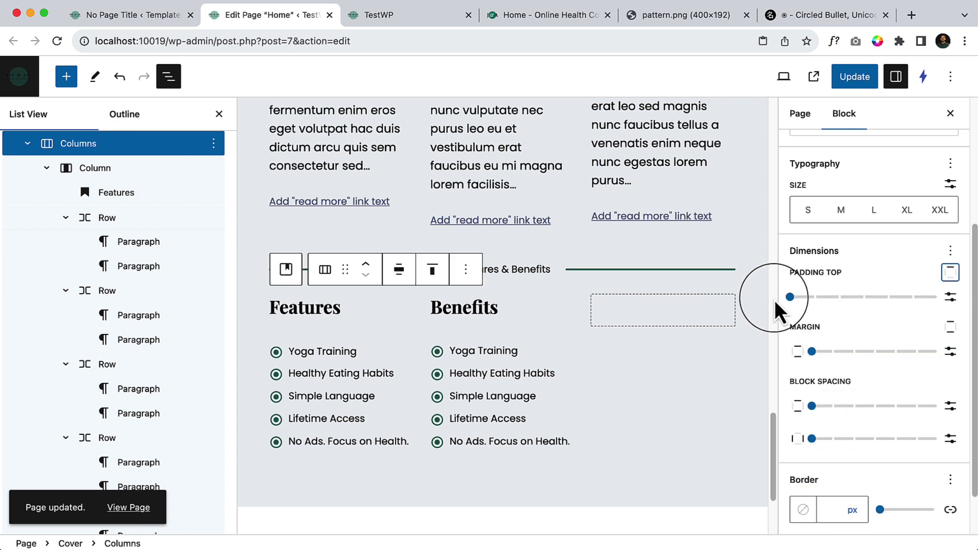
pyautogui.moveTo(791, 298); pyautogui.dragTo(815, 297)
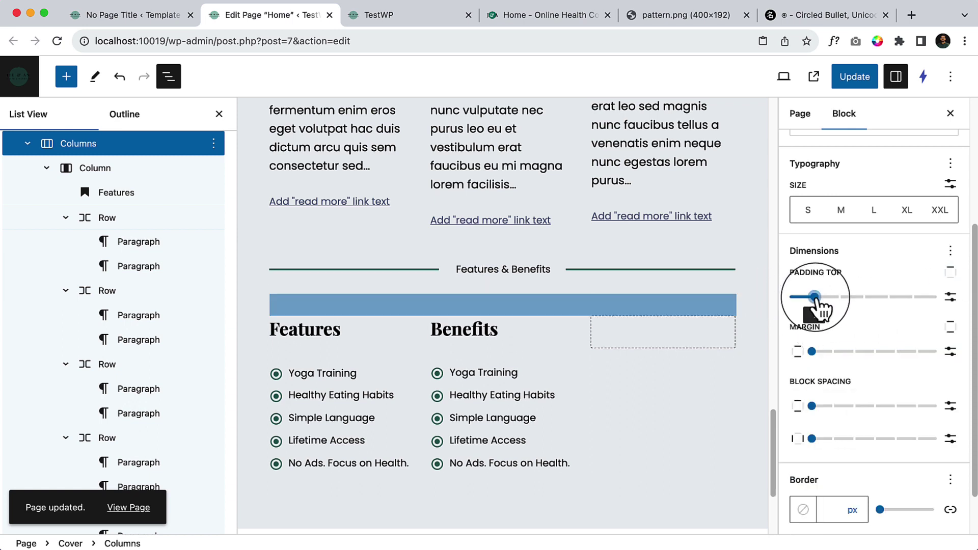
pyautogui.click(668, 361)
pyautogui.click(672, 338)
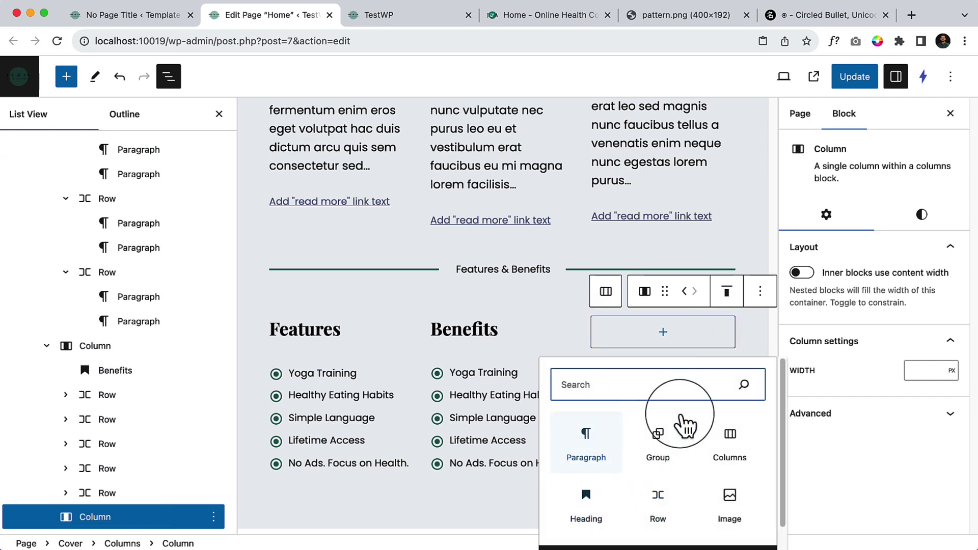
# Step: Add an Image block and search Pixabay through Instant Images for 'yoga'
pyautogui.click(727, 498)
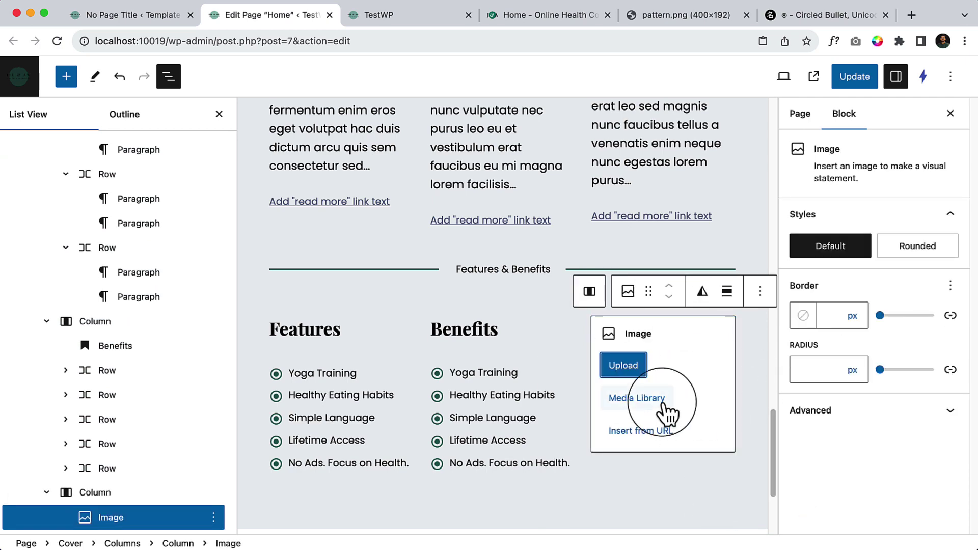
pyautogui.click(643, 398)
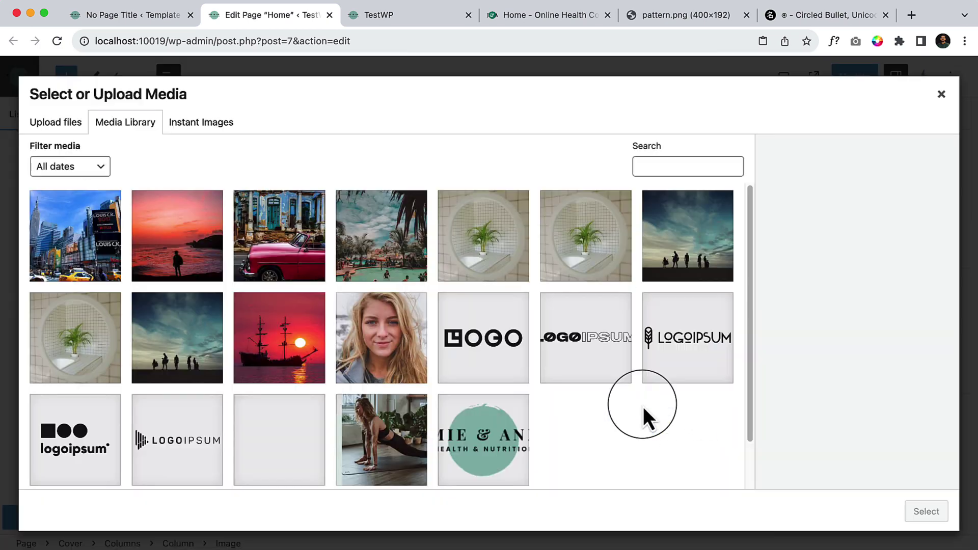
pyautogui.click(211, 127)
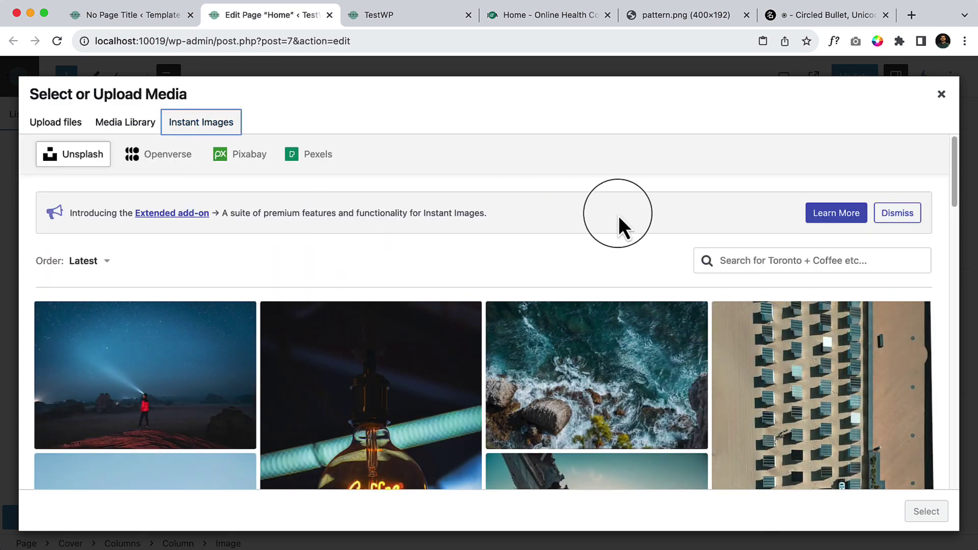
pyautogui.click(250, 159)
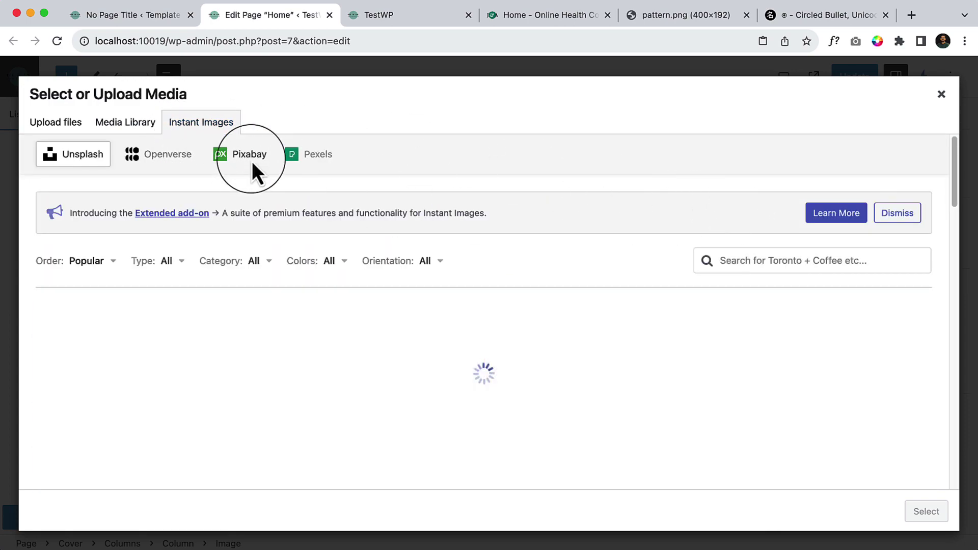
pyautogui.click(818, 261)
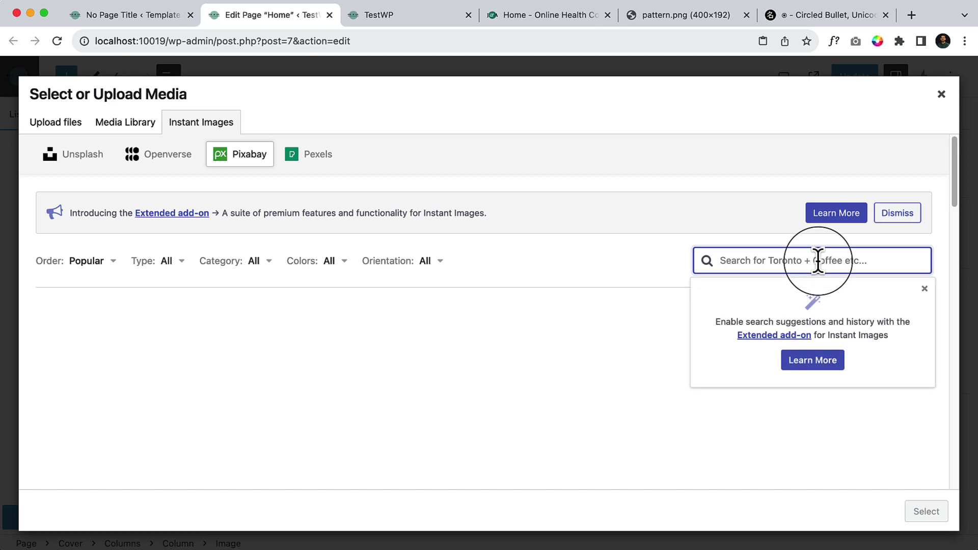
pyautogui.write('yoga')
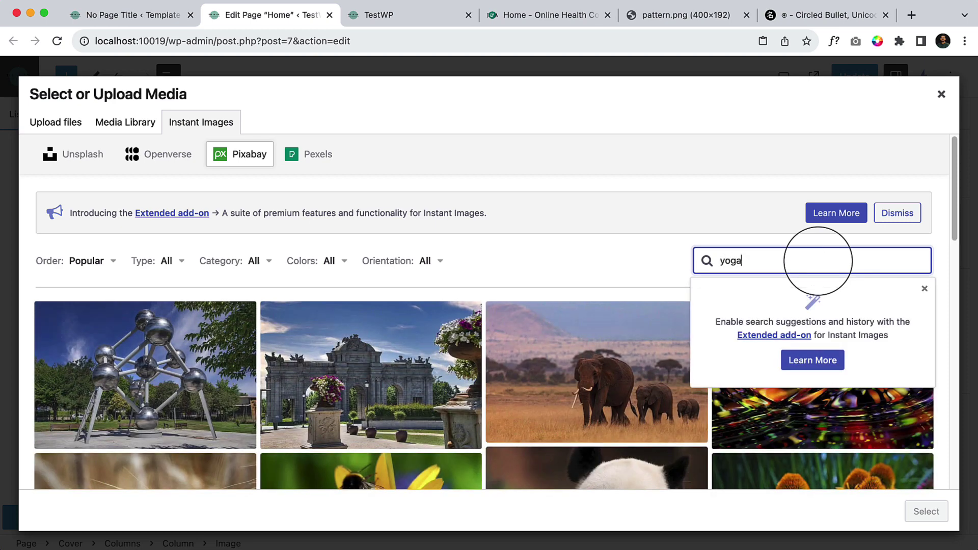
pyautogui.press('Return')
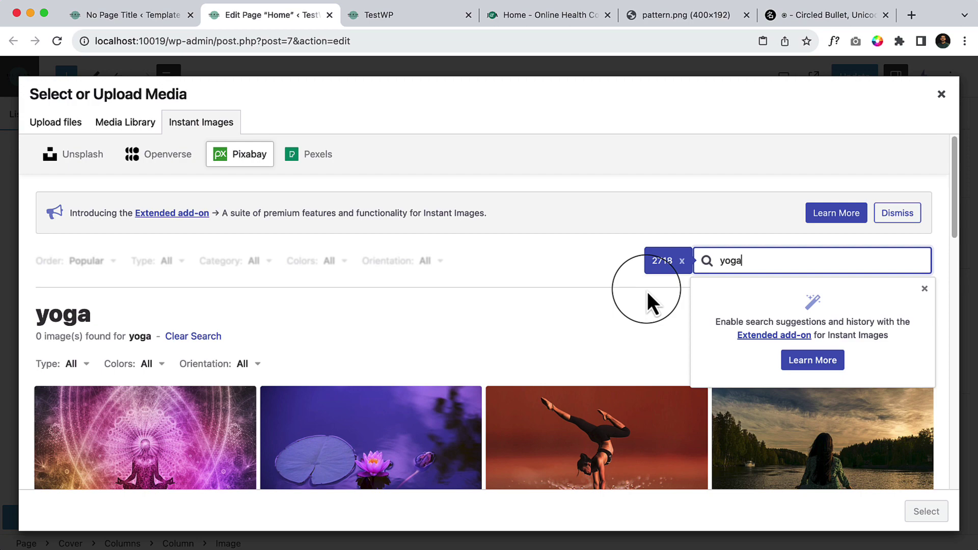
# Step: Import the photo of the woman stretching on a pink mat and insert it into the column
pyautogui.click(475, 301)
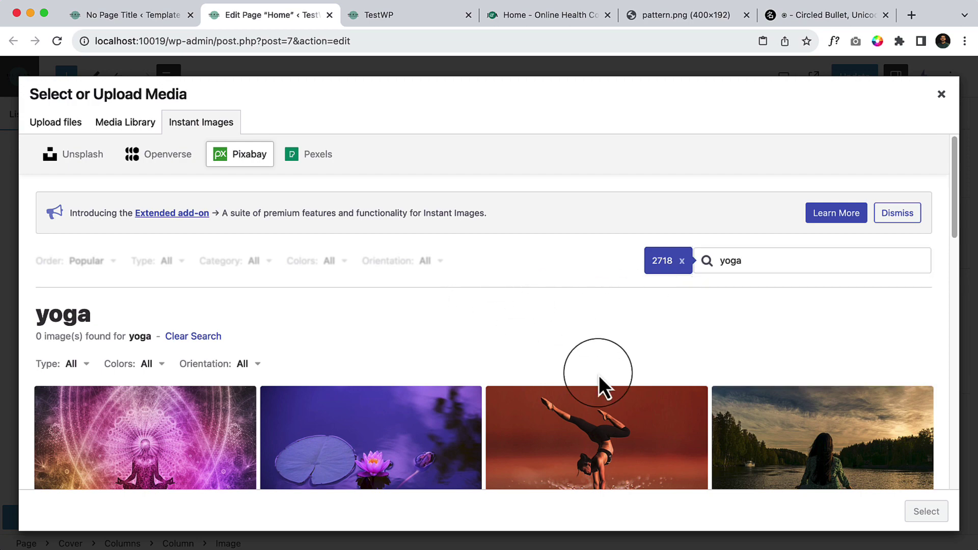
pyautogui.scroll(-5, 598, 375)
pyautogui.scroll(-3, 598, 375)
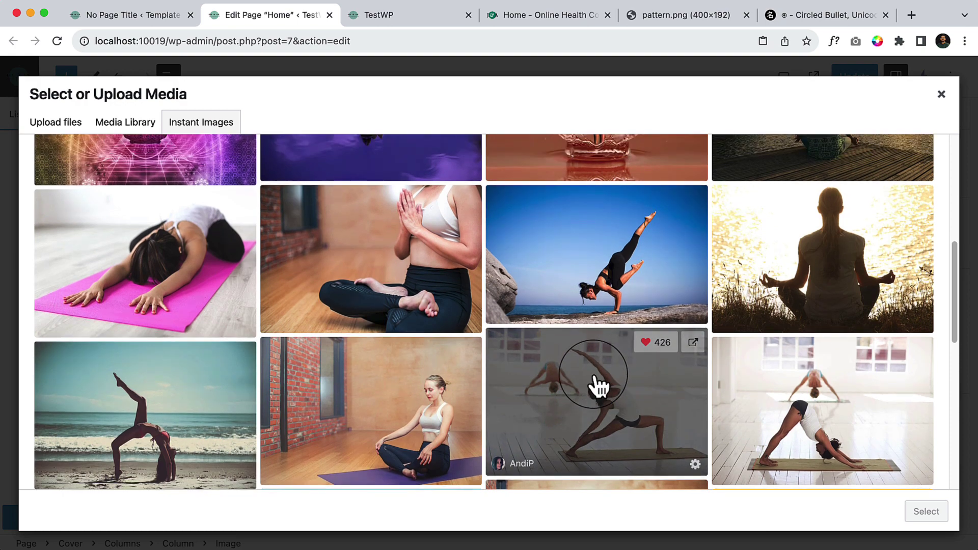
pyautogui.scroll(-2, 598, 387)
pyautogui.scroll(-2, 503, 373)
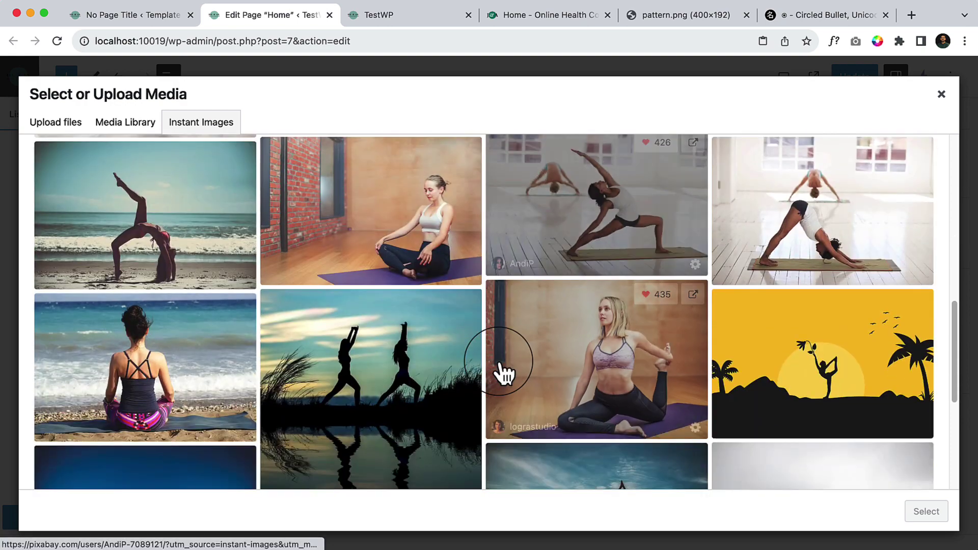
pyautogui.scroll(-2, 503, 373)
pyautogui.scroll(-4, 249, 343)
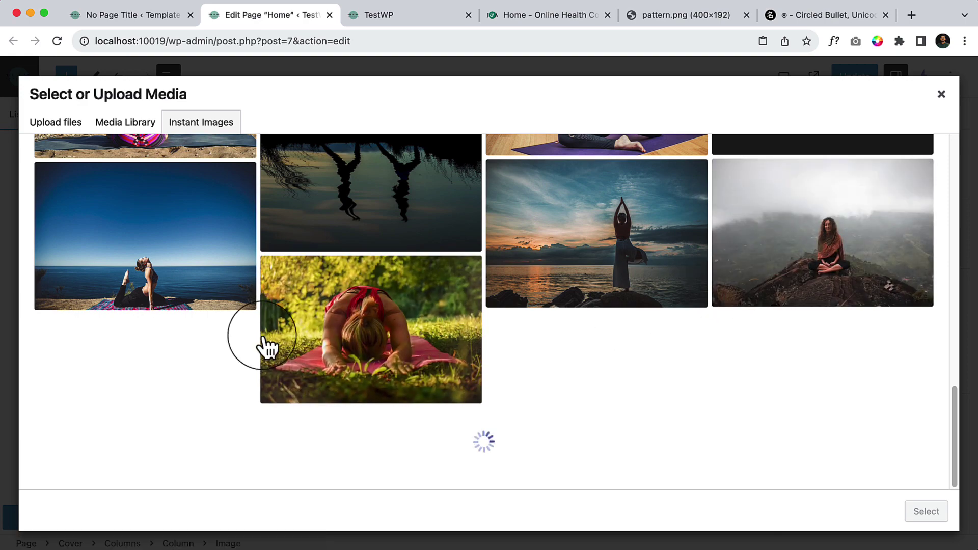
pyautogui.click(304, 349)
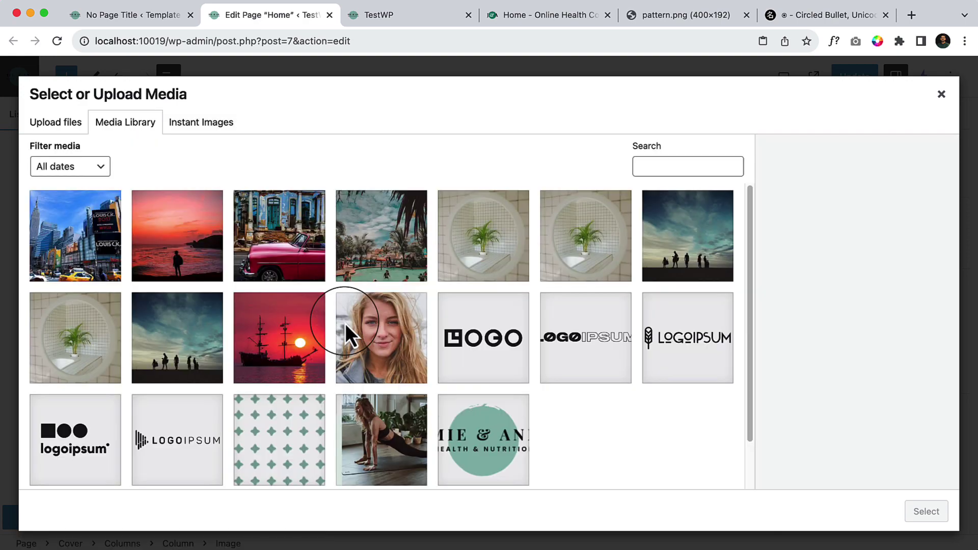
pyautogui.click(926, 511)
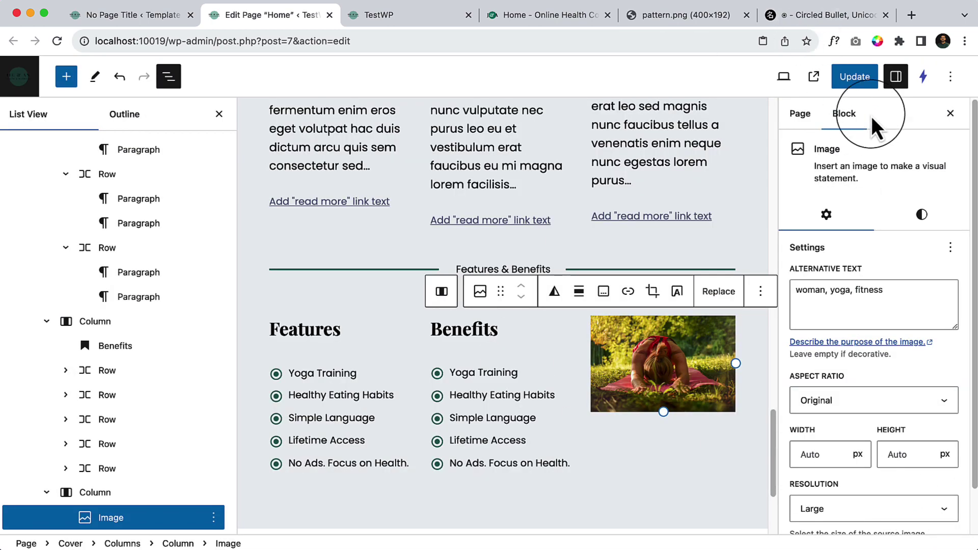
# Step: Save the page, then check the live homepage for the yoga photo beside the Features and Benefits lists
pyautogui.click(864, 92)
pyautogui.click(418, 11)
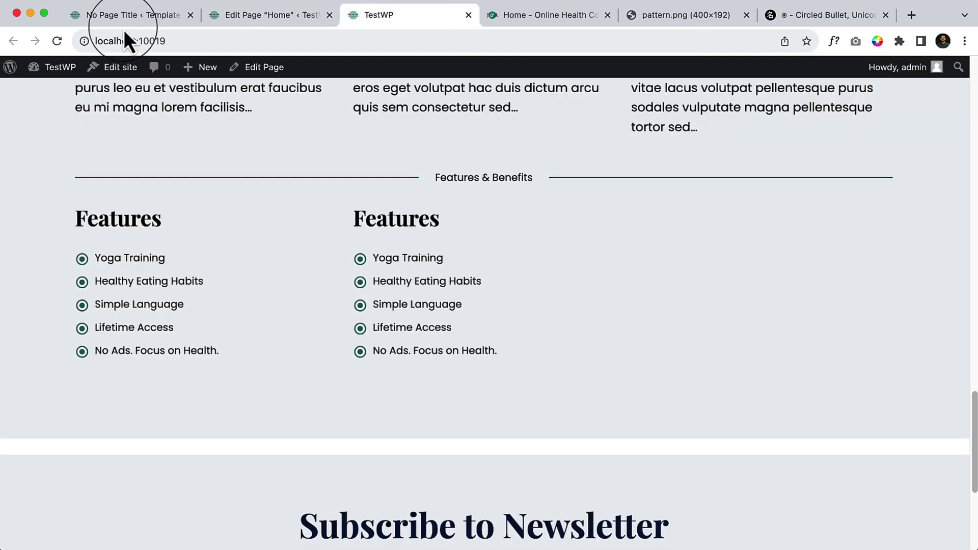
pyautogui.click(61, 42)
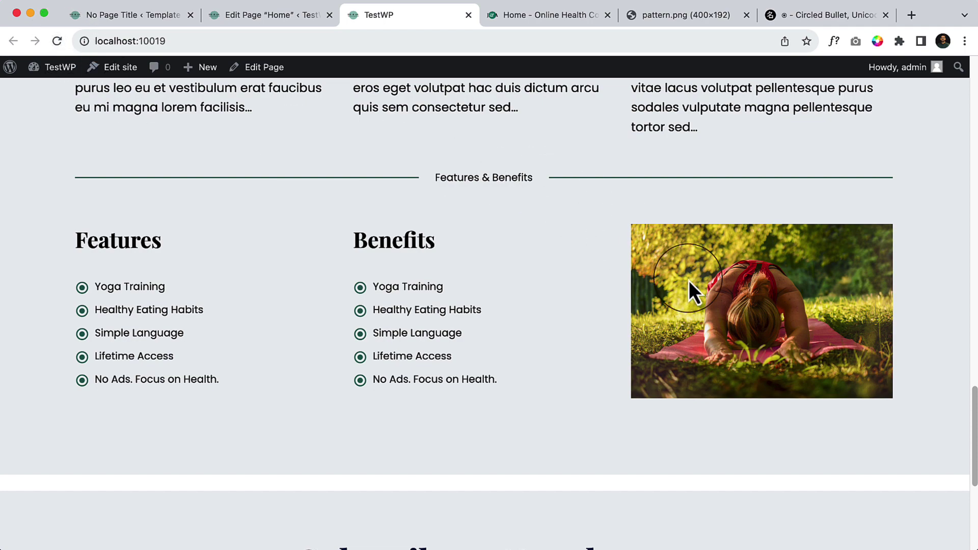
pyautogui.scroll(8, 741, 301)
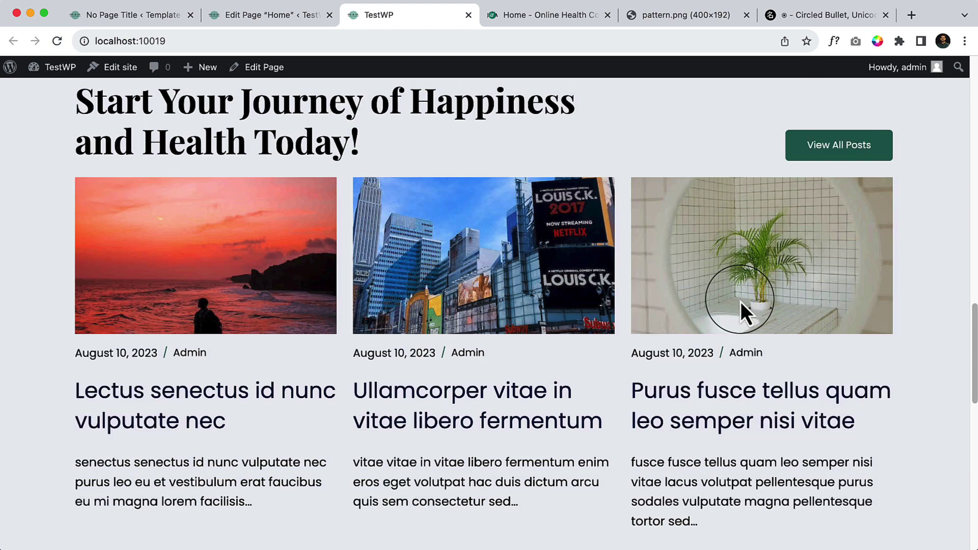
pyautogui.scroll(-9, 740, 301)
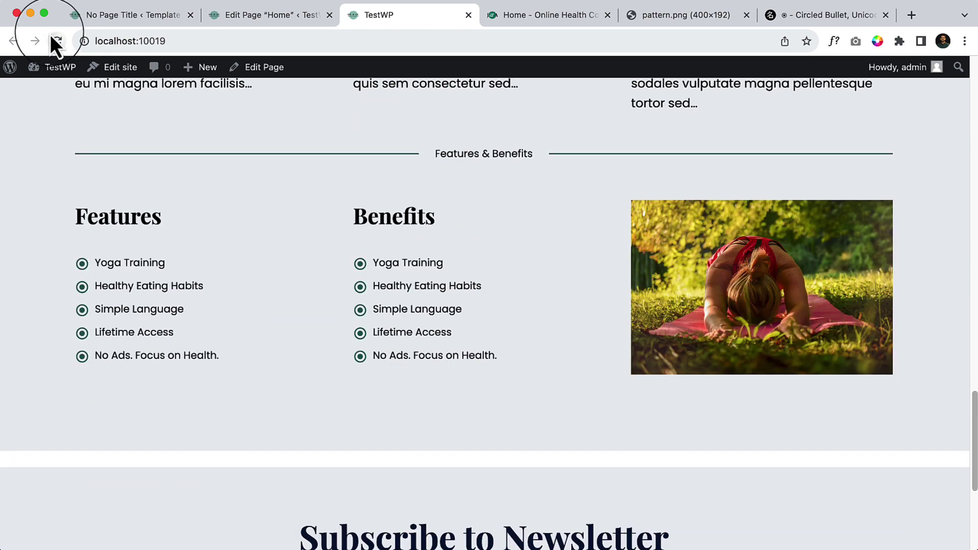
pyautogui.scroll(15, 524, 301)
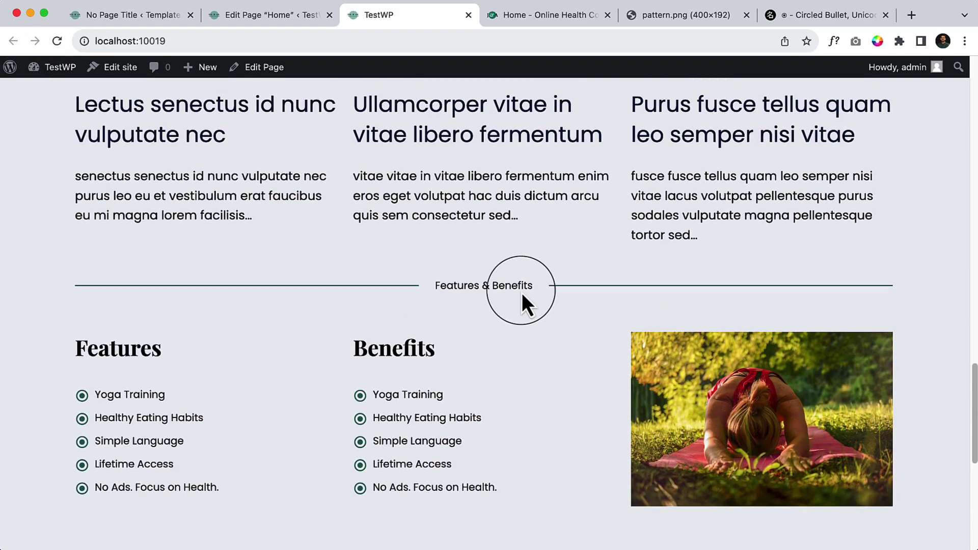
pyautogui.scroll(10, 522, 292)
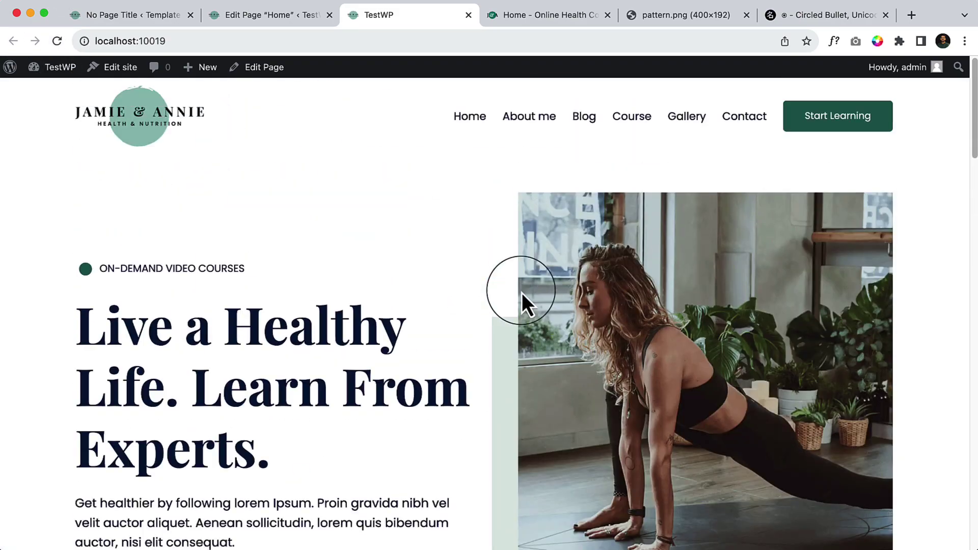
pyautogui.scroll(-15, 522, 293)
pyautogui.scroll(-15, 522, 293)
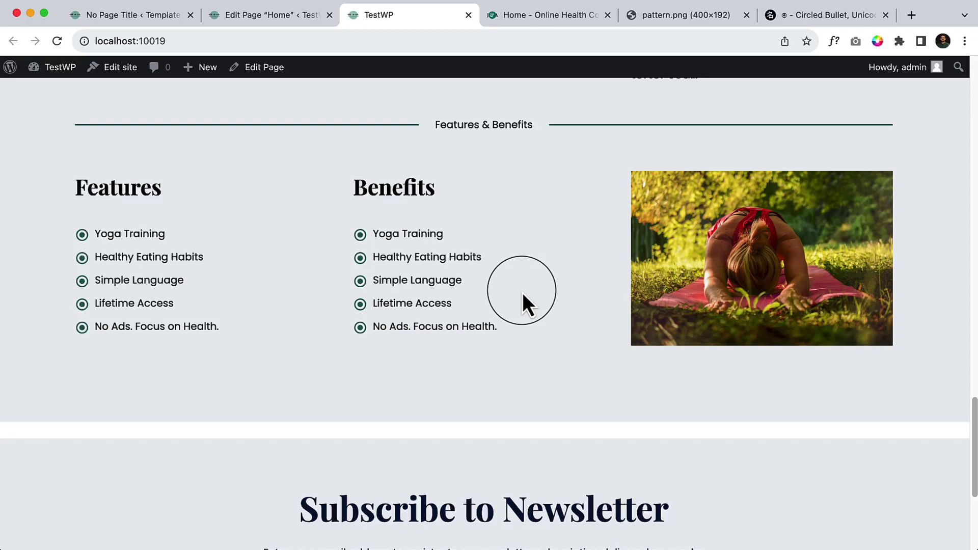
# Step: Scroll the Online Health Coach reference homepage to its Features & Benefits and Trainers sections
pyautogui.click(558, 18)
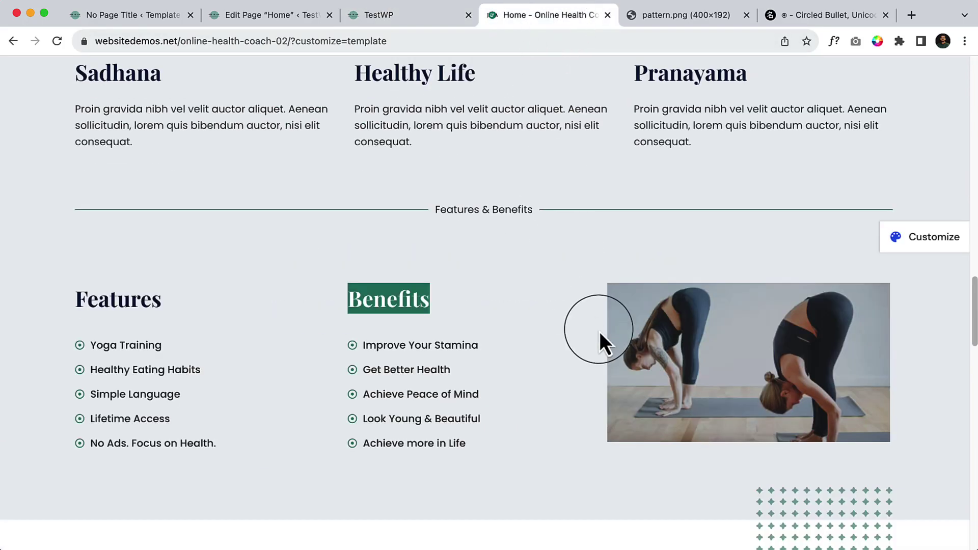
pyautogui.scroll(-6, 601, 332)
pyautogui.scroll(-5, 241, 283)
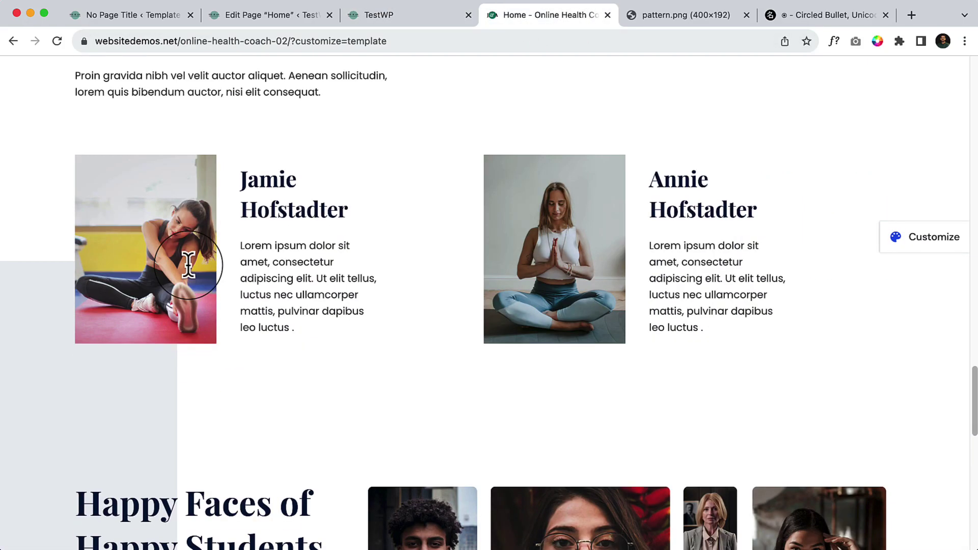
pyautogui.scroll(3, 403, 319)
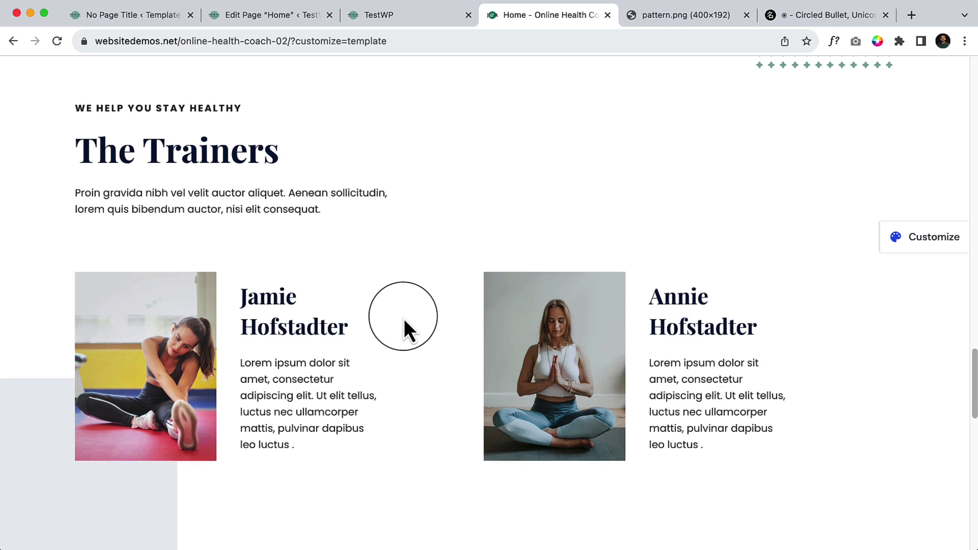
pyautogui.scroll(-10, 403, 319)
pyautogui.scroll(10, 404, 319)
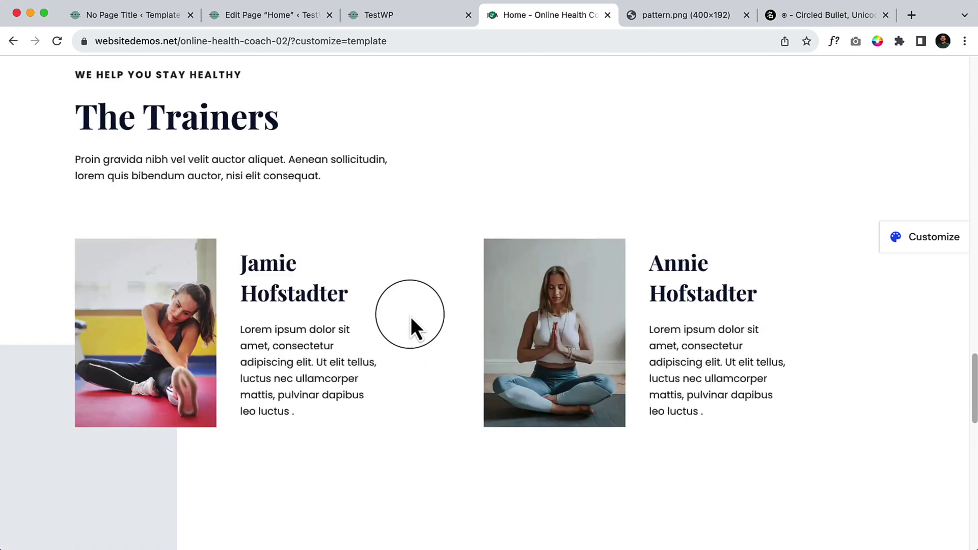